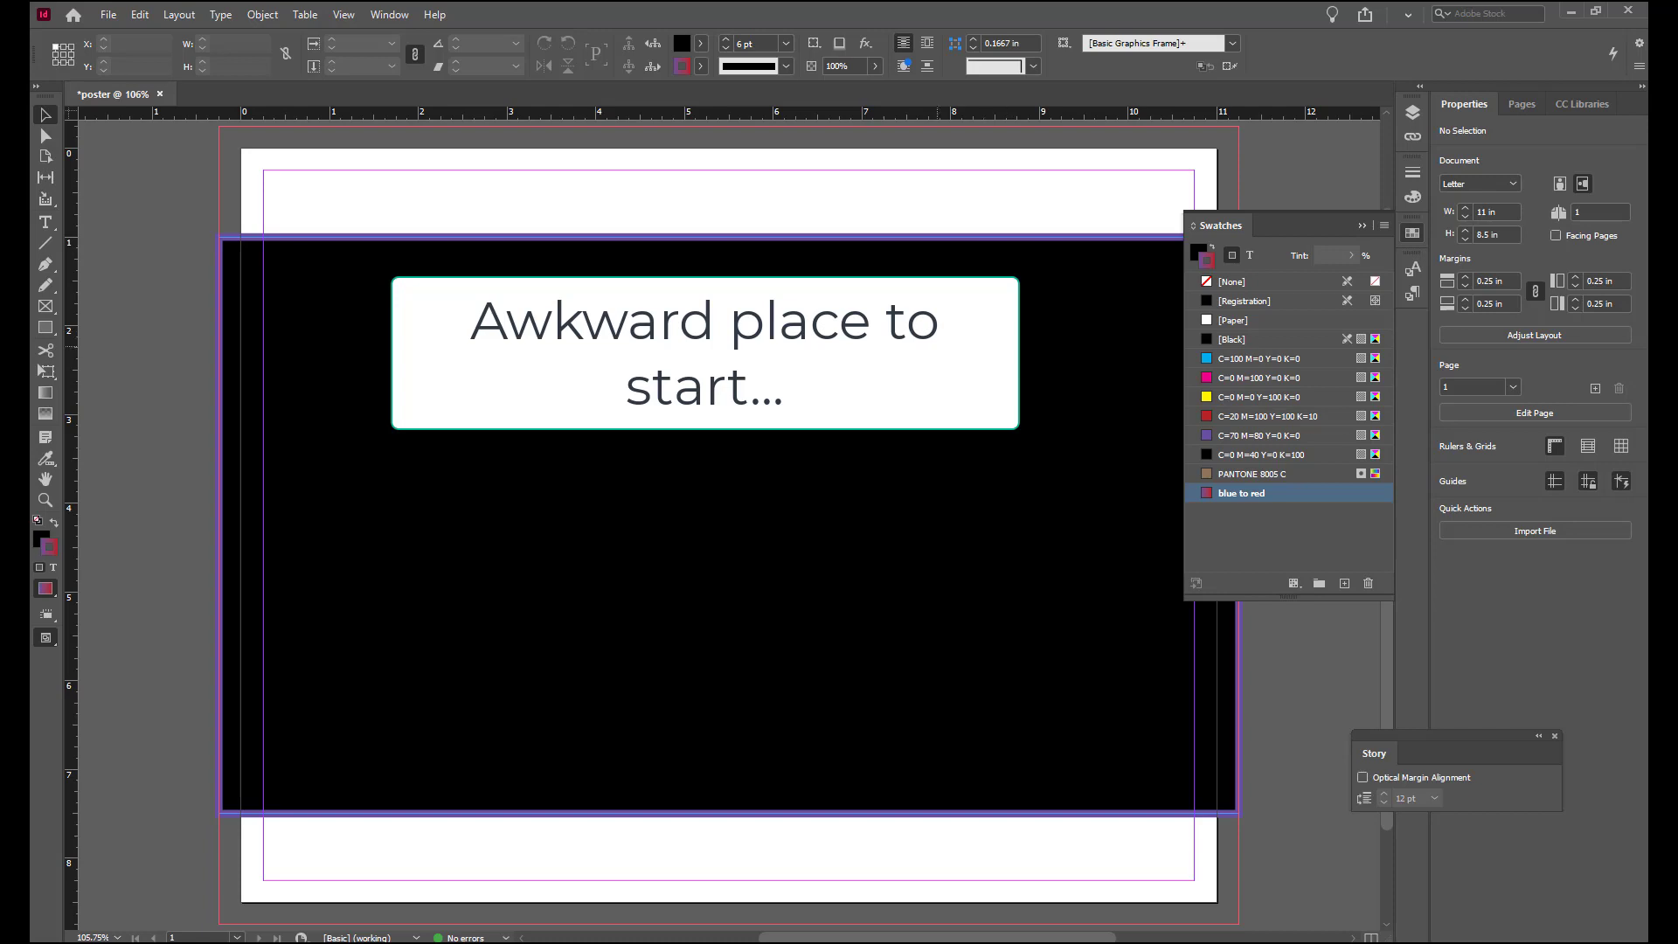
# Apply the "blue to red" gradient swatch to both the fill and the stroke of the large black rectangle
pyautogui.click(847, 373)
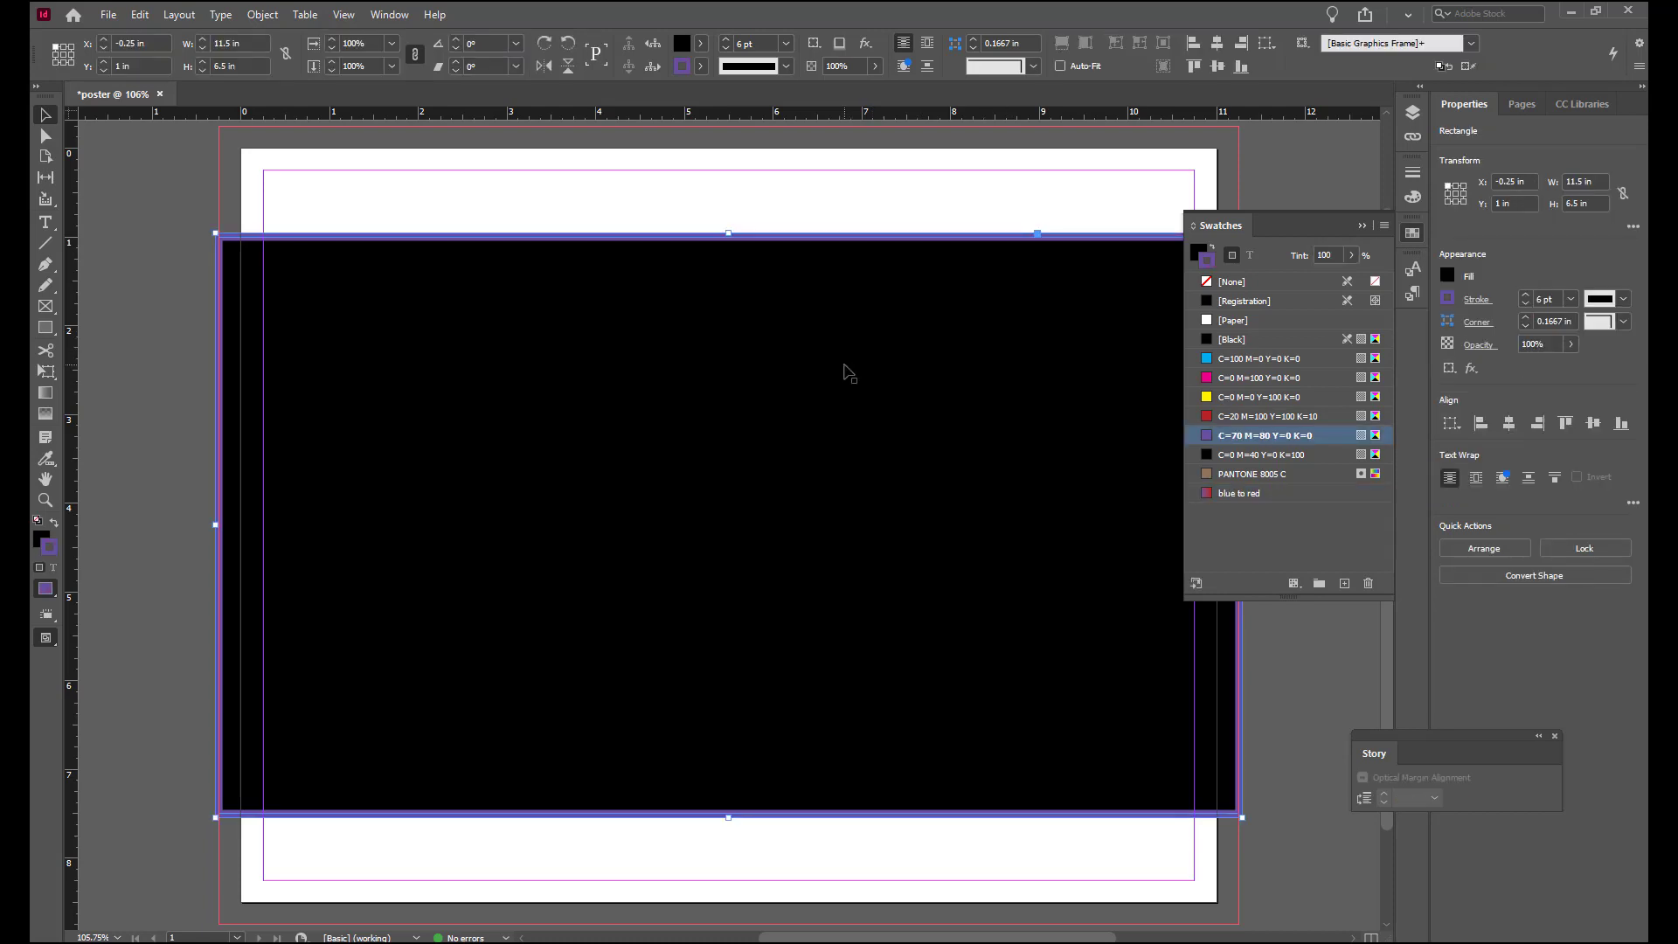
pyautogui.click(1197, 251)
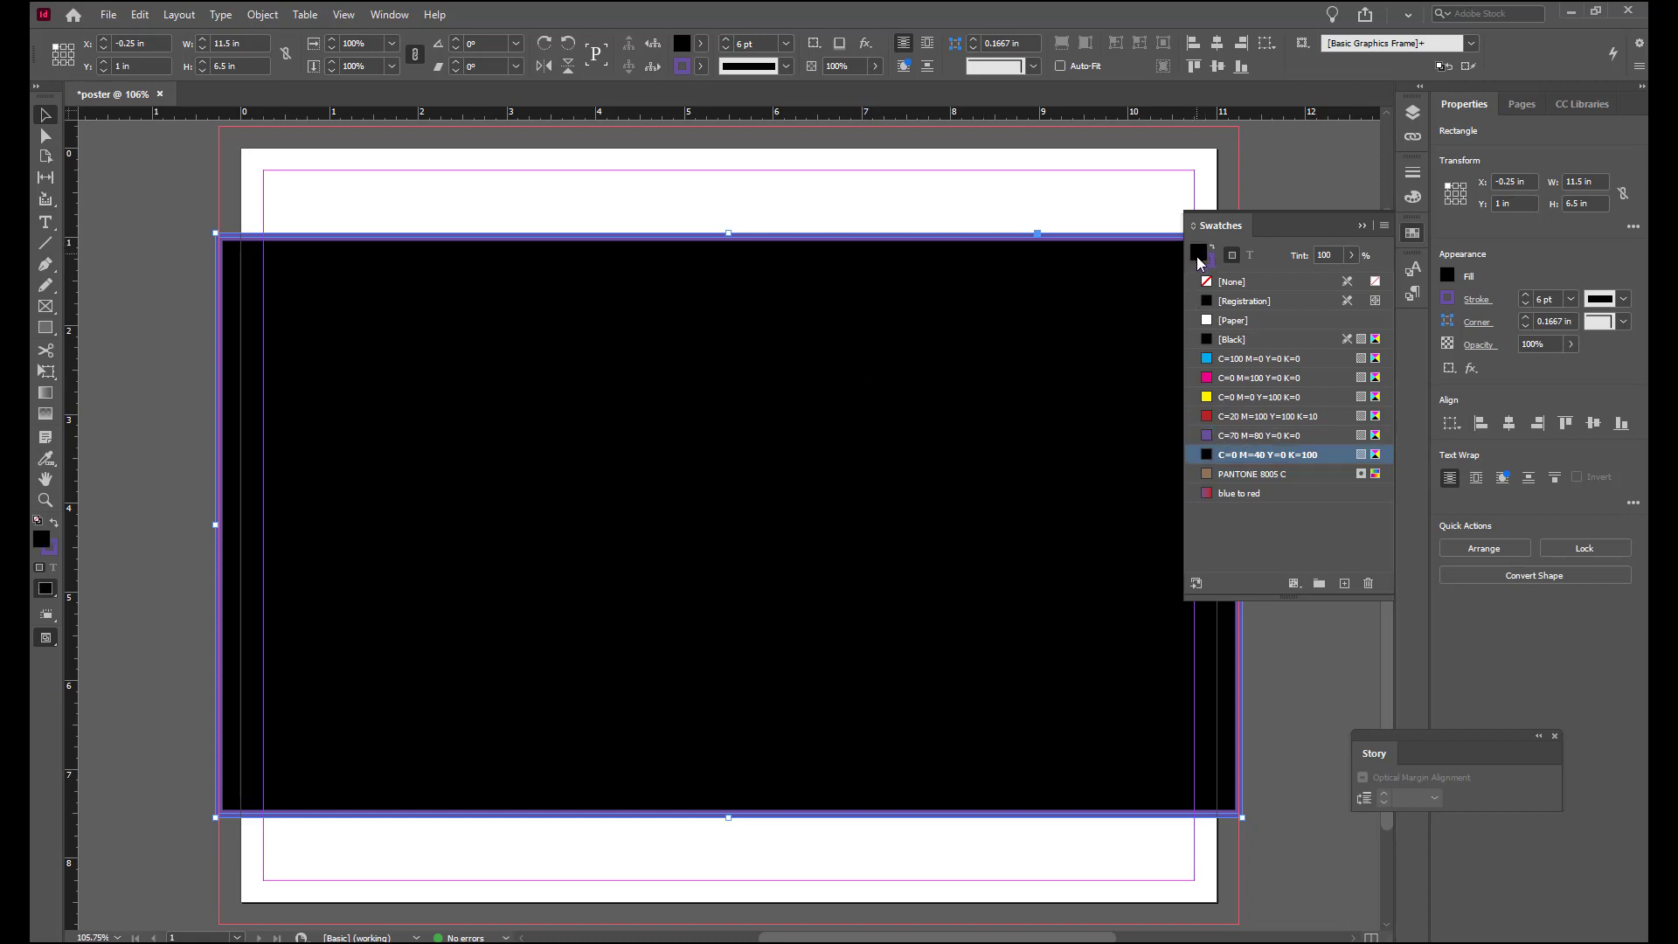
pyautogui.click(1238, 493)
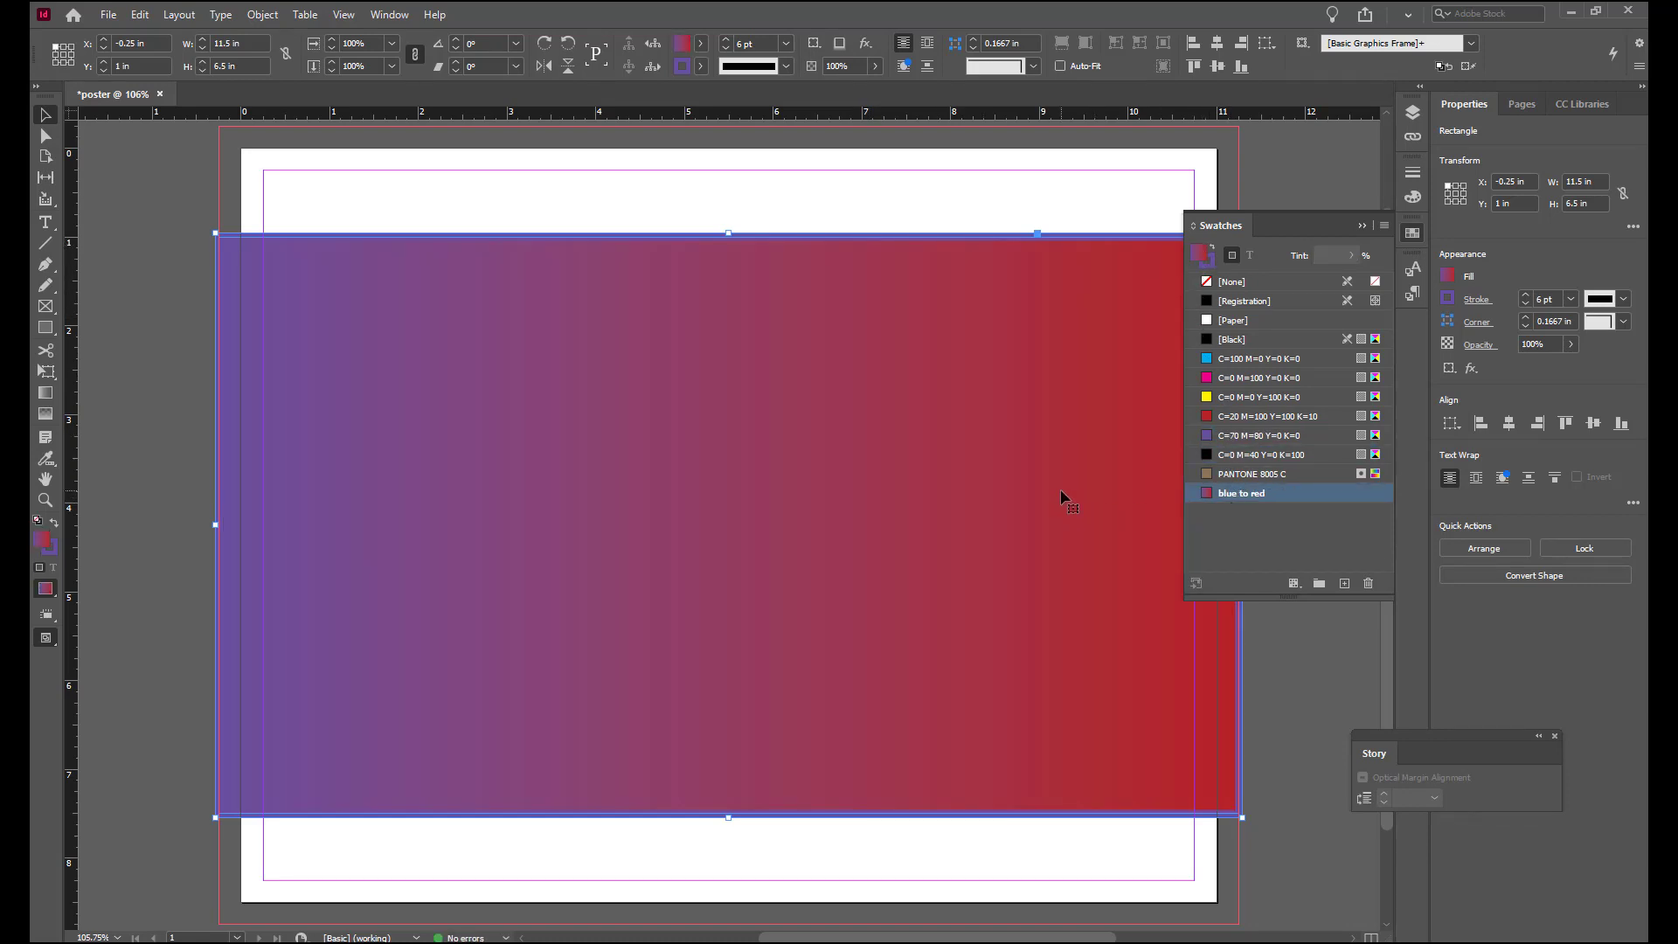
pyautogui.click(1213, 264)
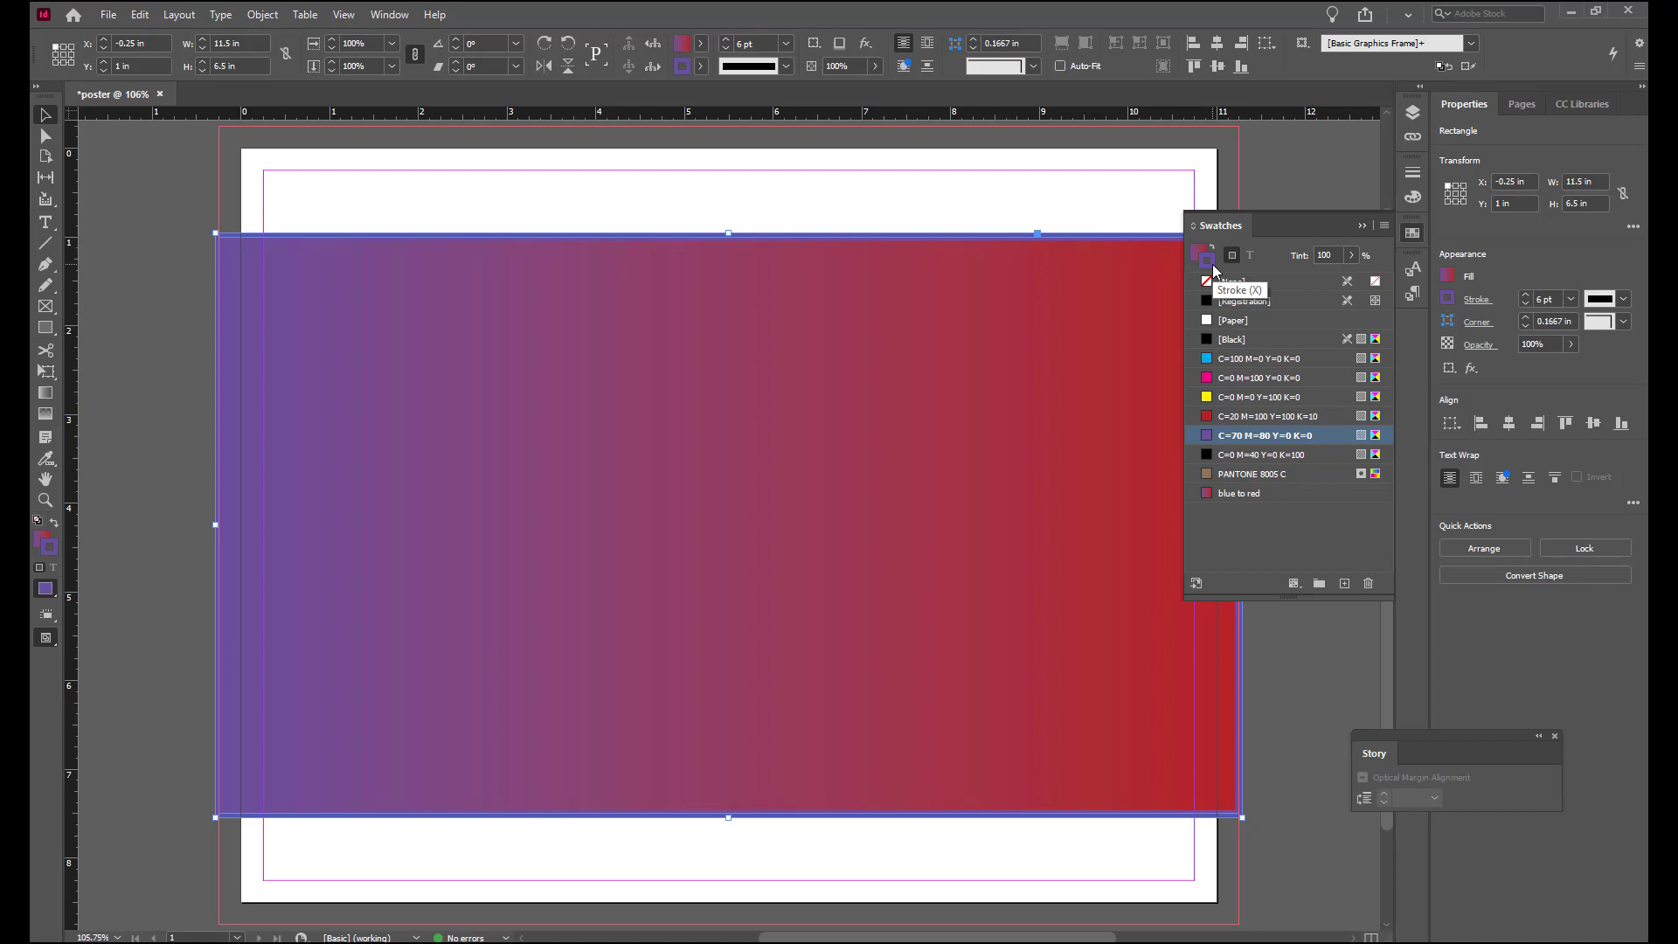
pyautogui.click(1227, 492)
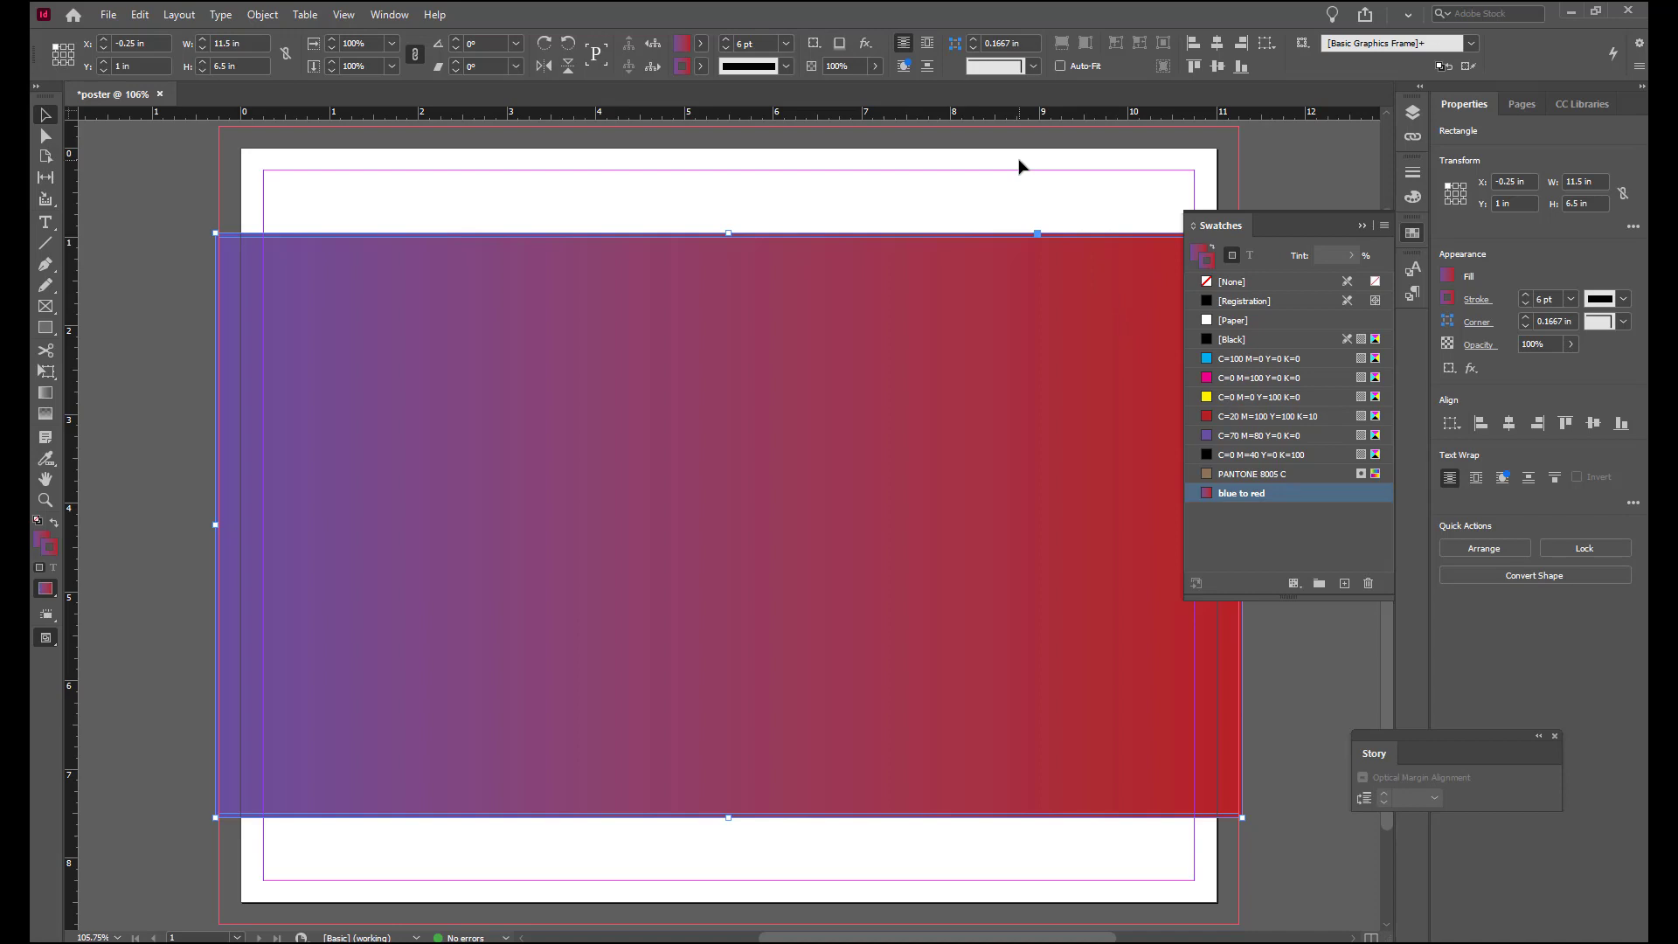
# Set the angle of the rectangle's stroke gradient to 180° and deselect the rectangle
pyautogui.click(390, 15)
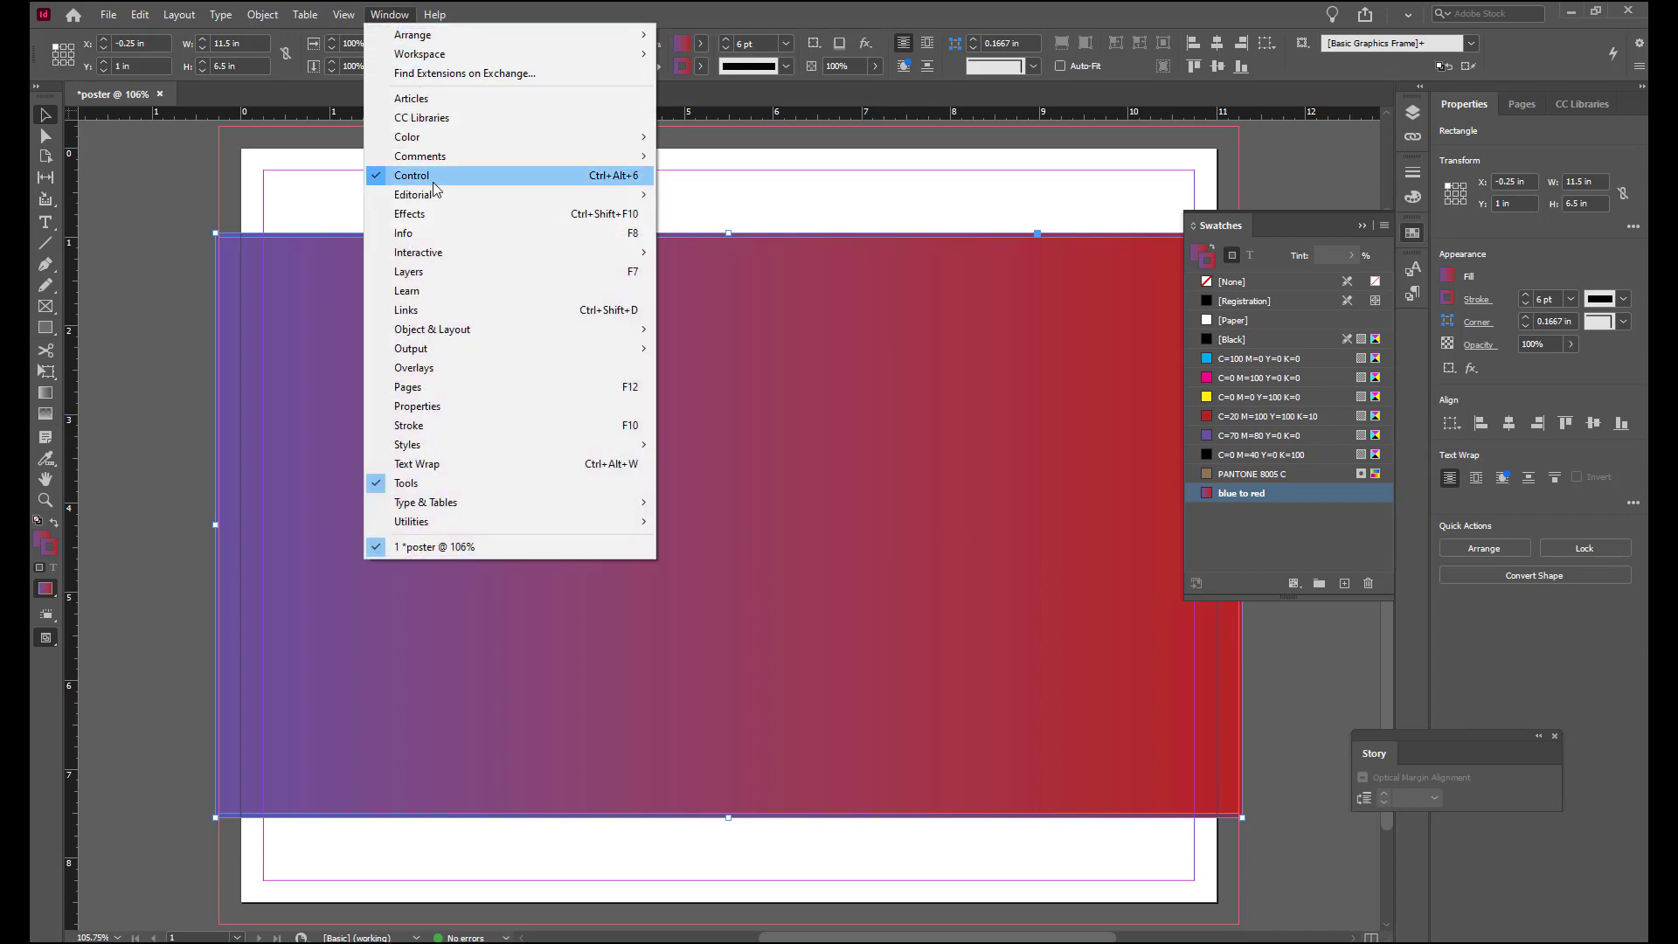
pyautogui.moveTo(448, 144)
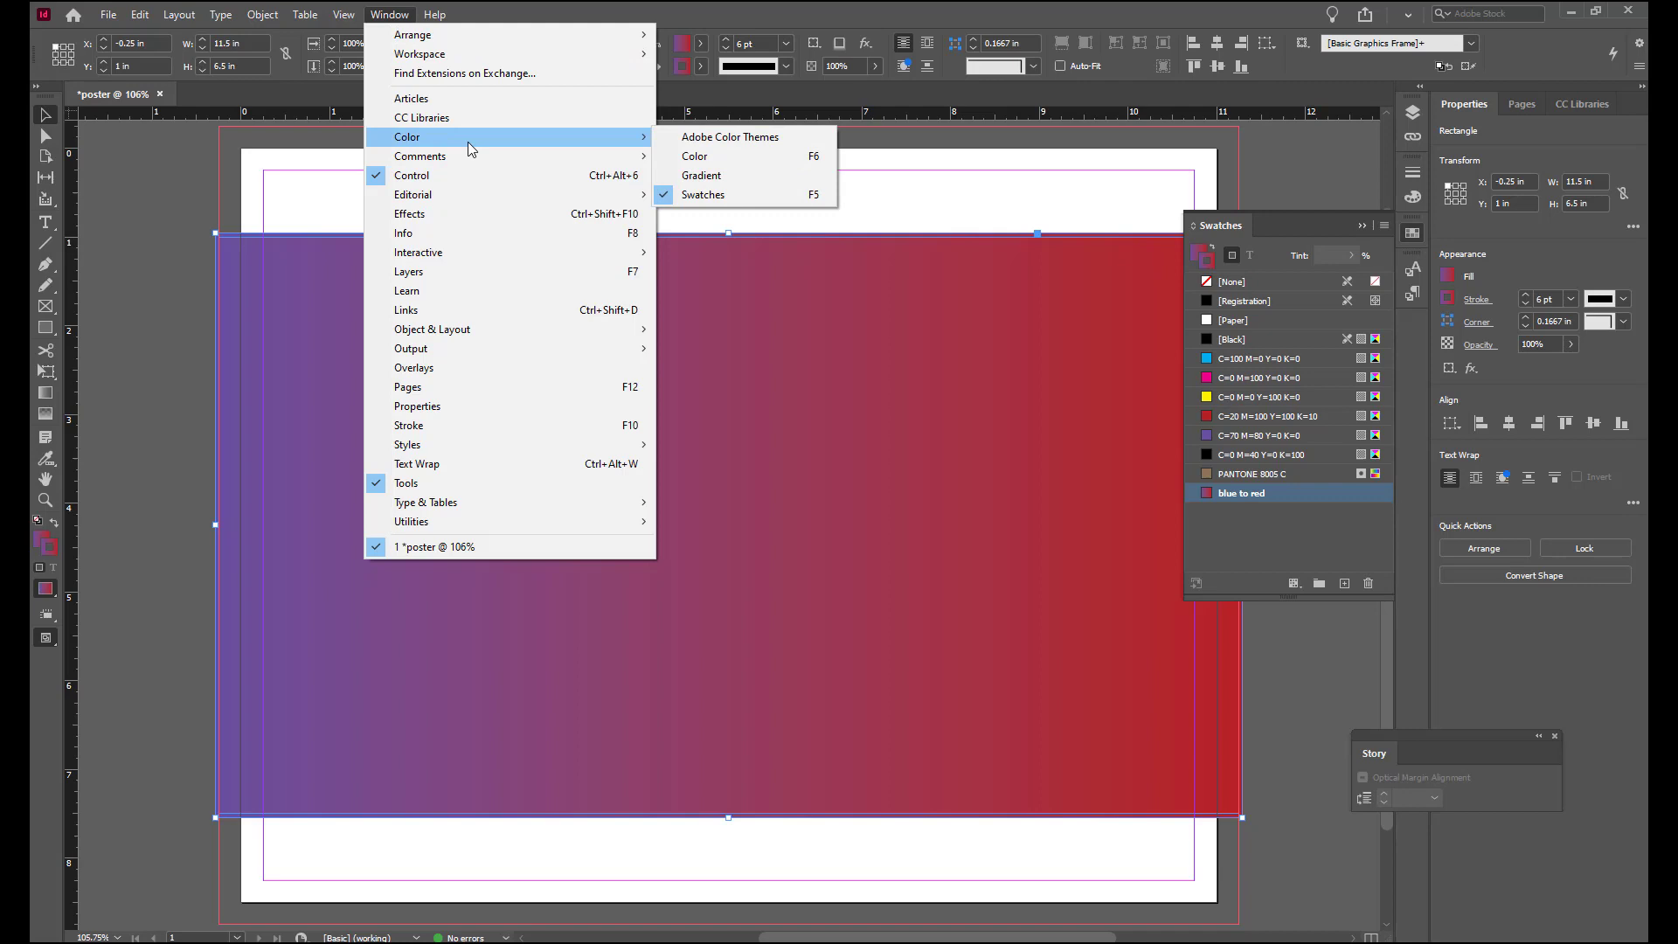
pyautogui.click(750, 173)
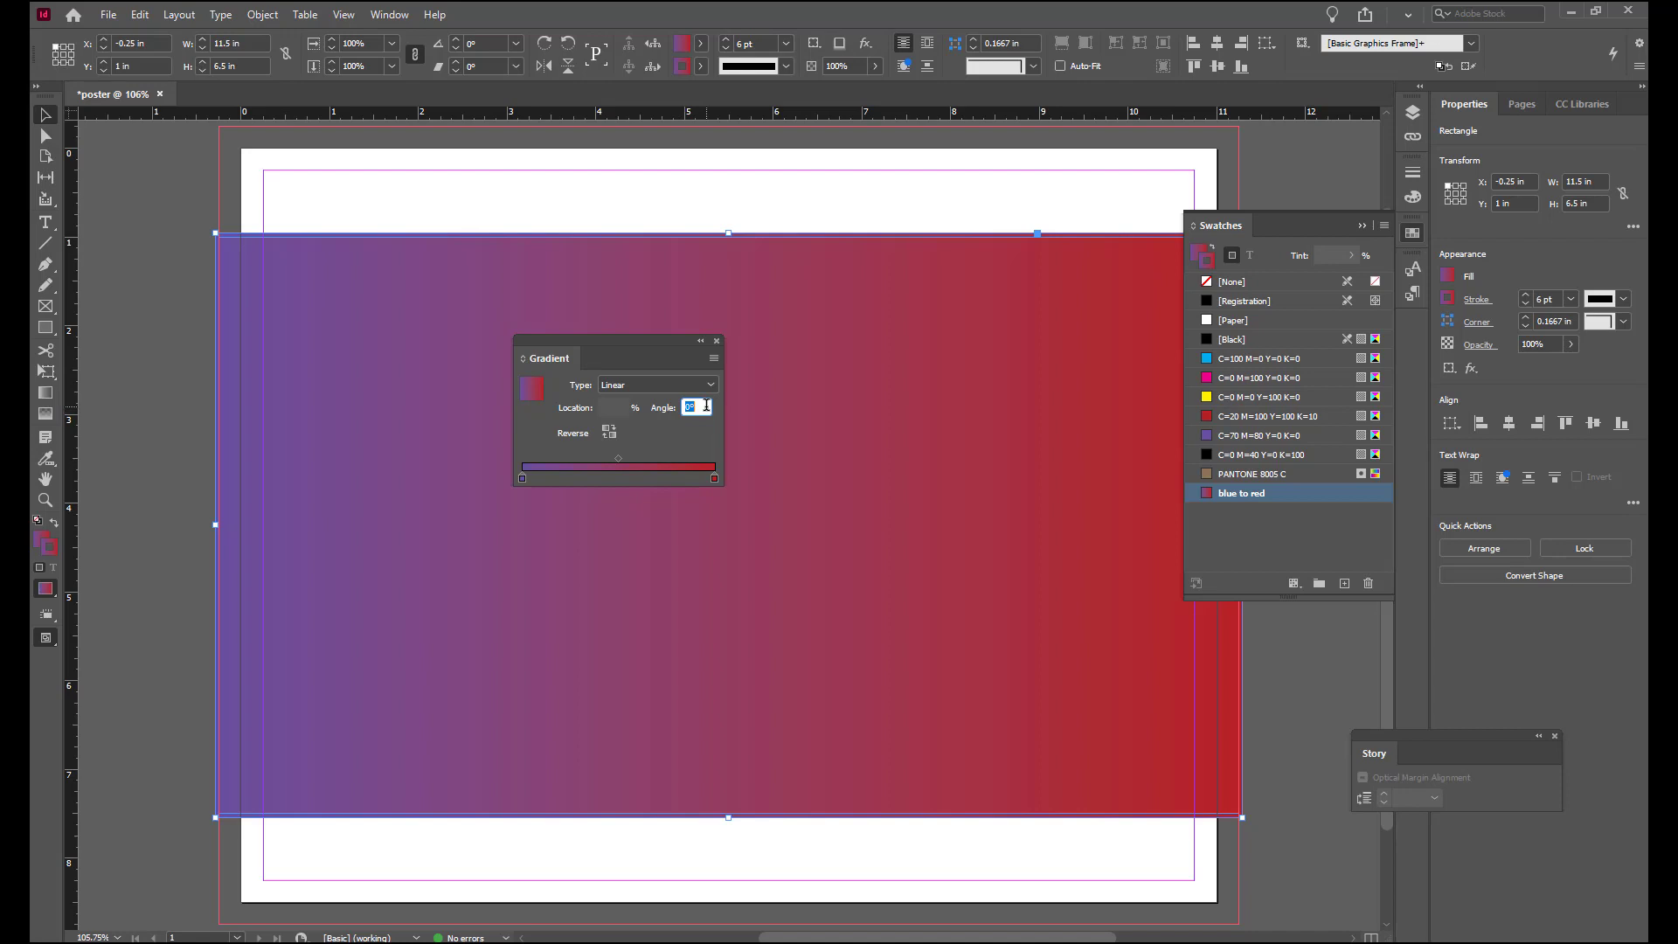
pyautogui.write('18')
pyautogui.press('Tab')
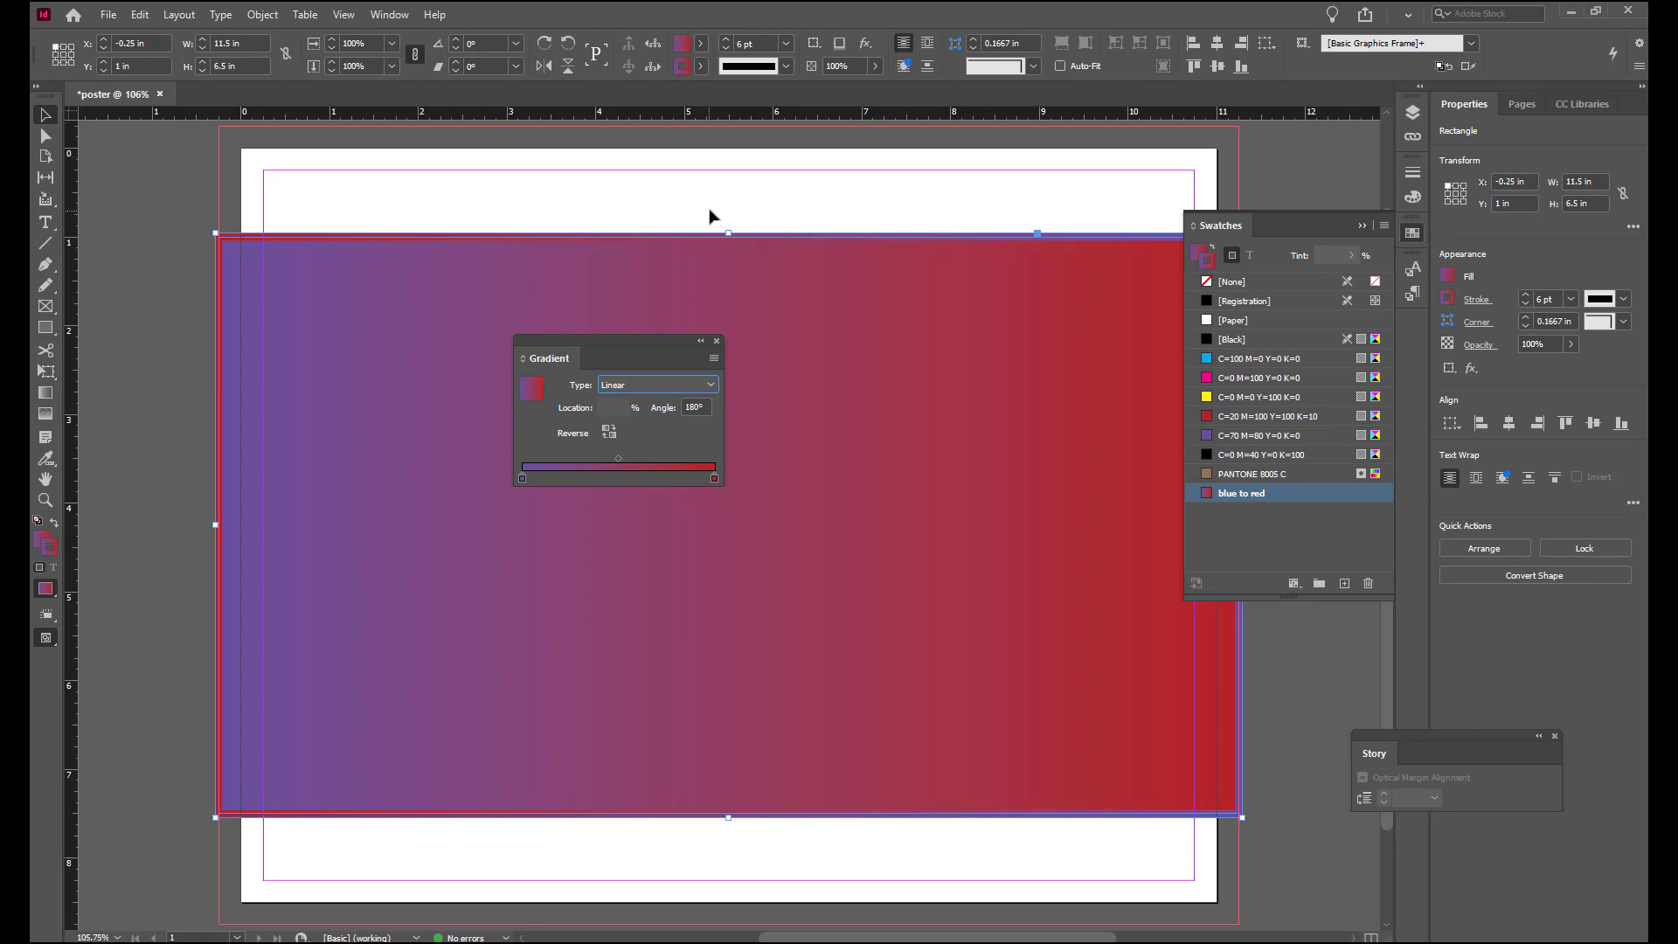
pyautogui.click(733, 207)
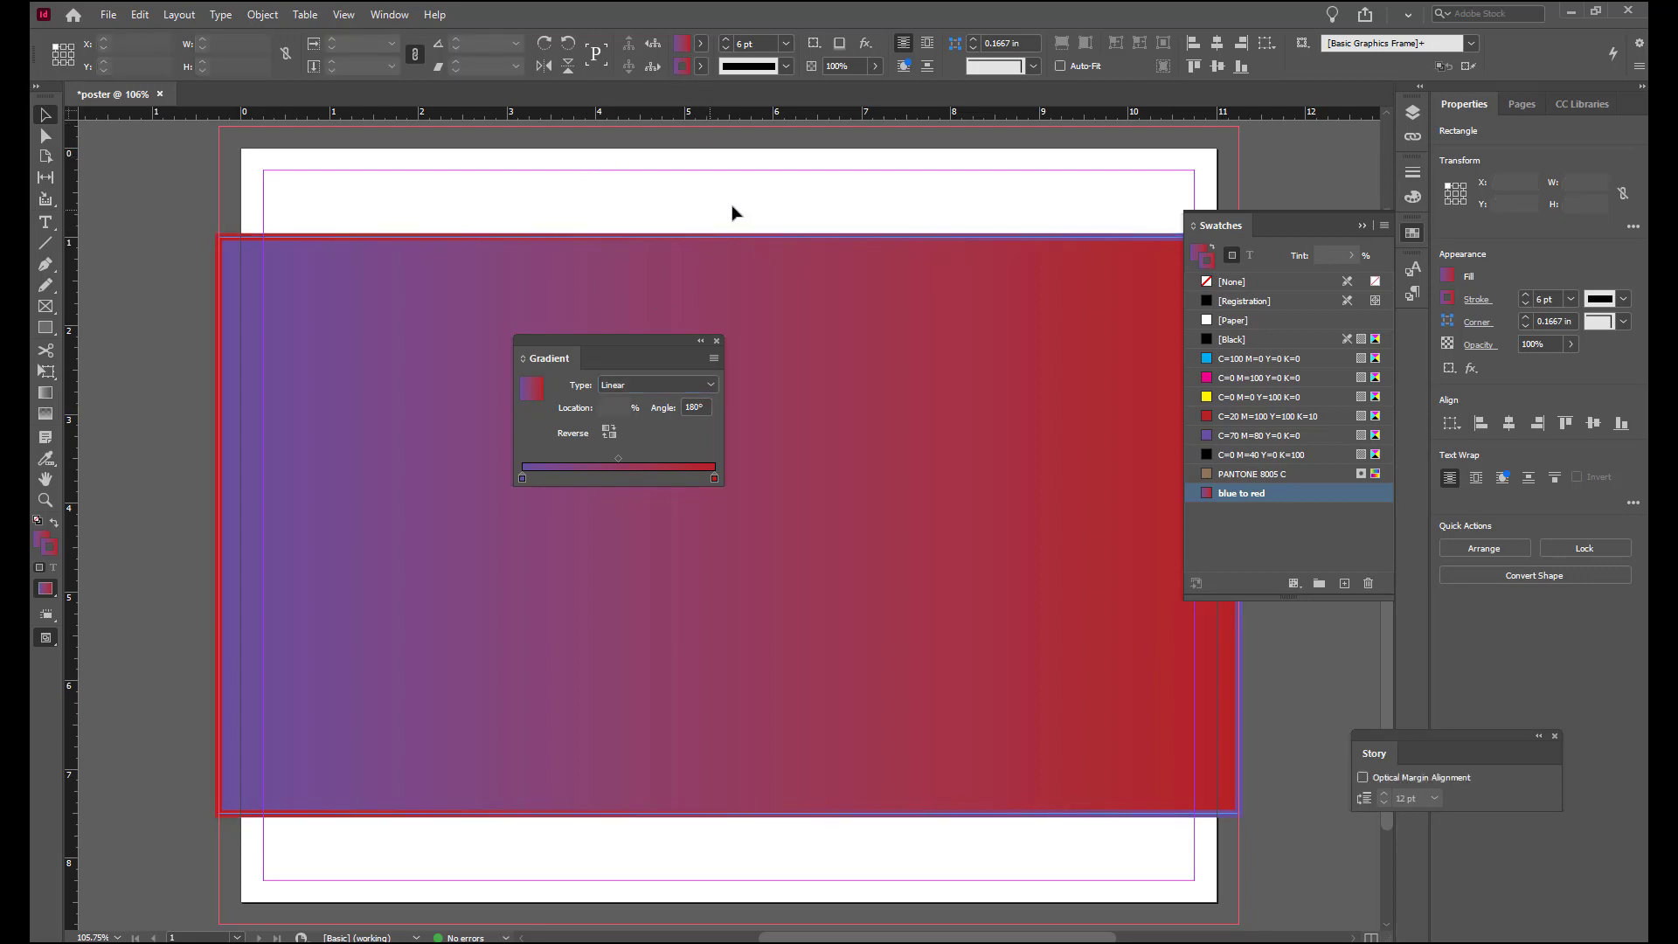
# Put away the Swatches and Gradient panels, check the poster in Preview mode and return to Normal view
pyautogui.click(1361, 226)
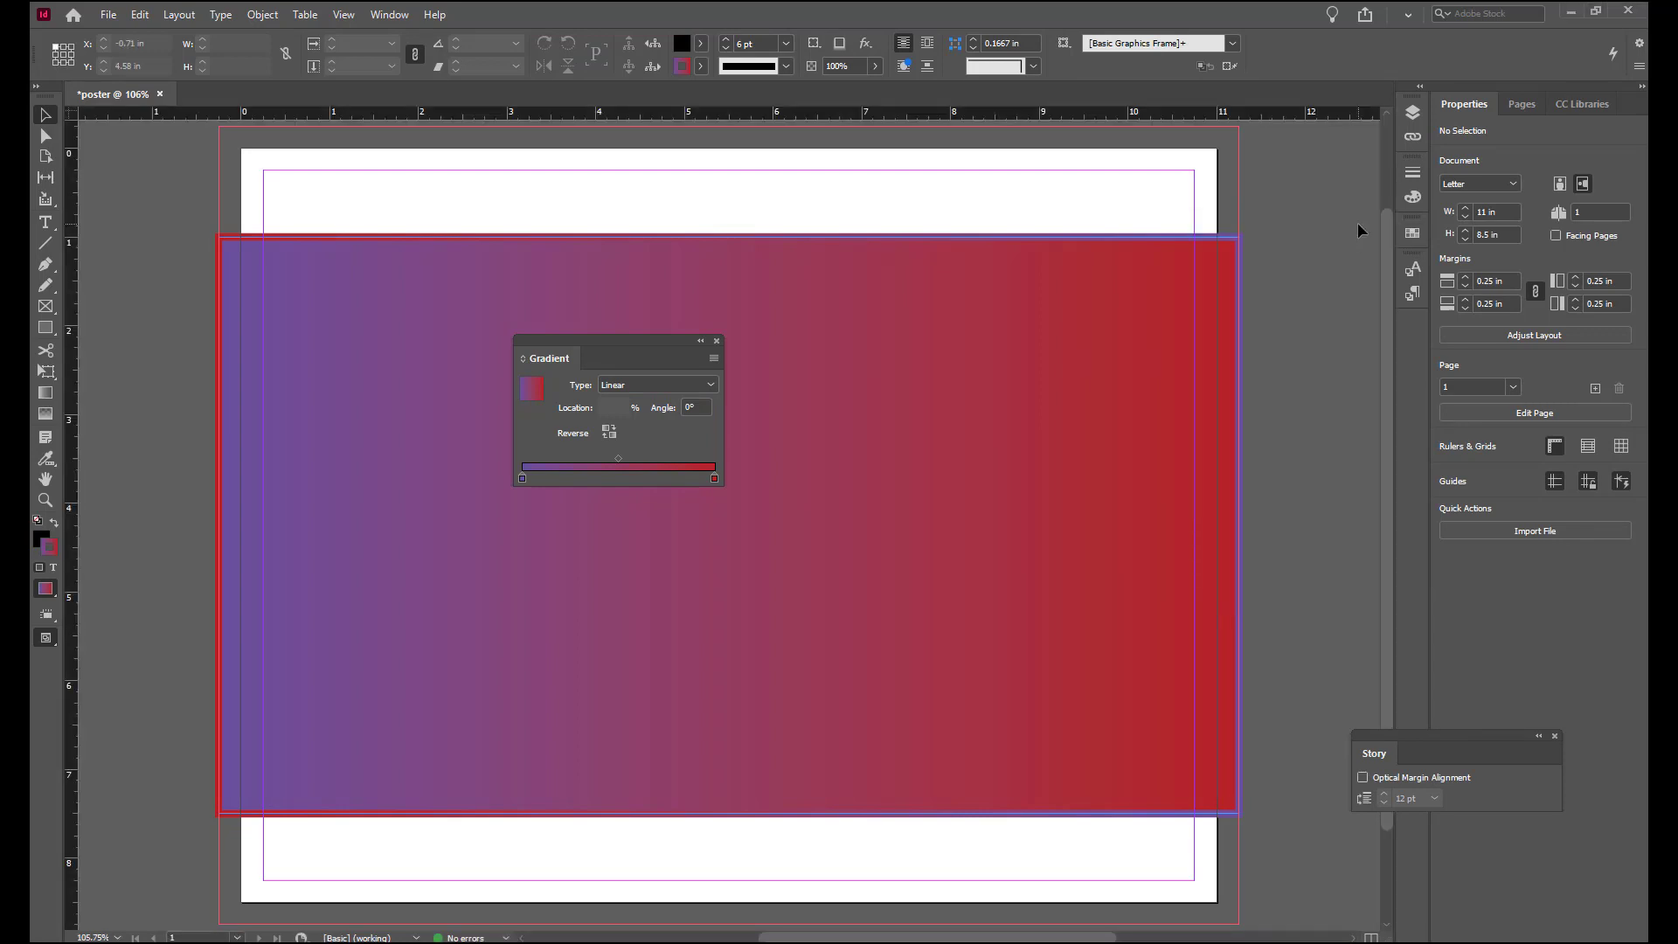
pyautogui.click(716, 341)
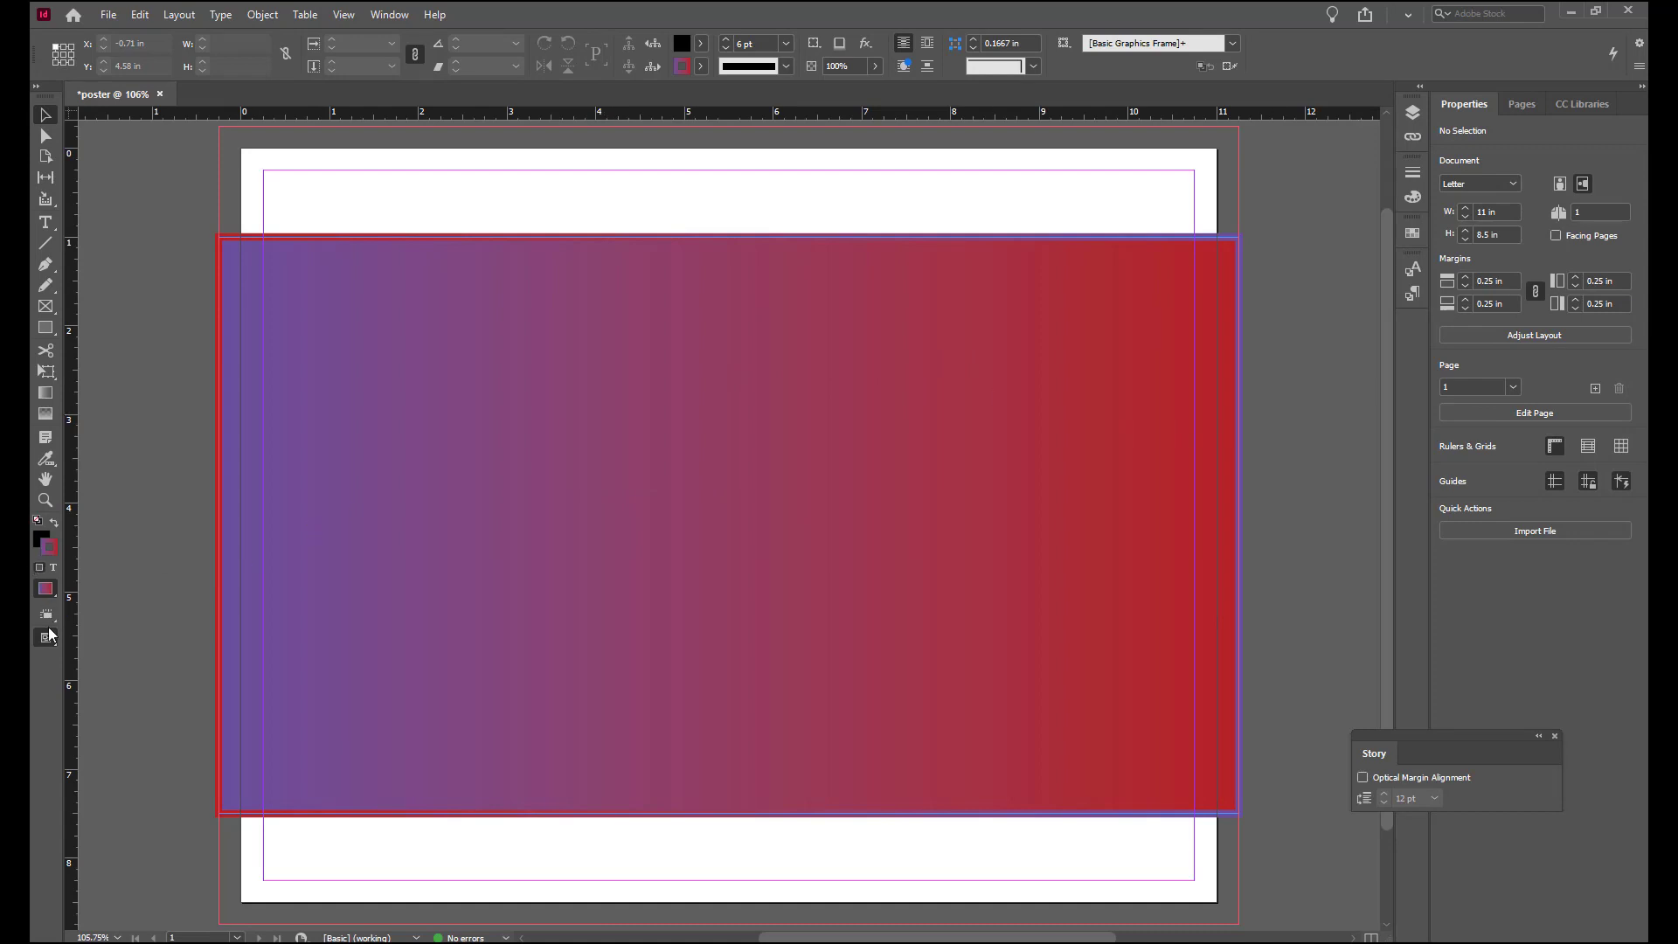
pyautogui.moveTo(46, 642); pyautogui.dragTo(91, 679)
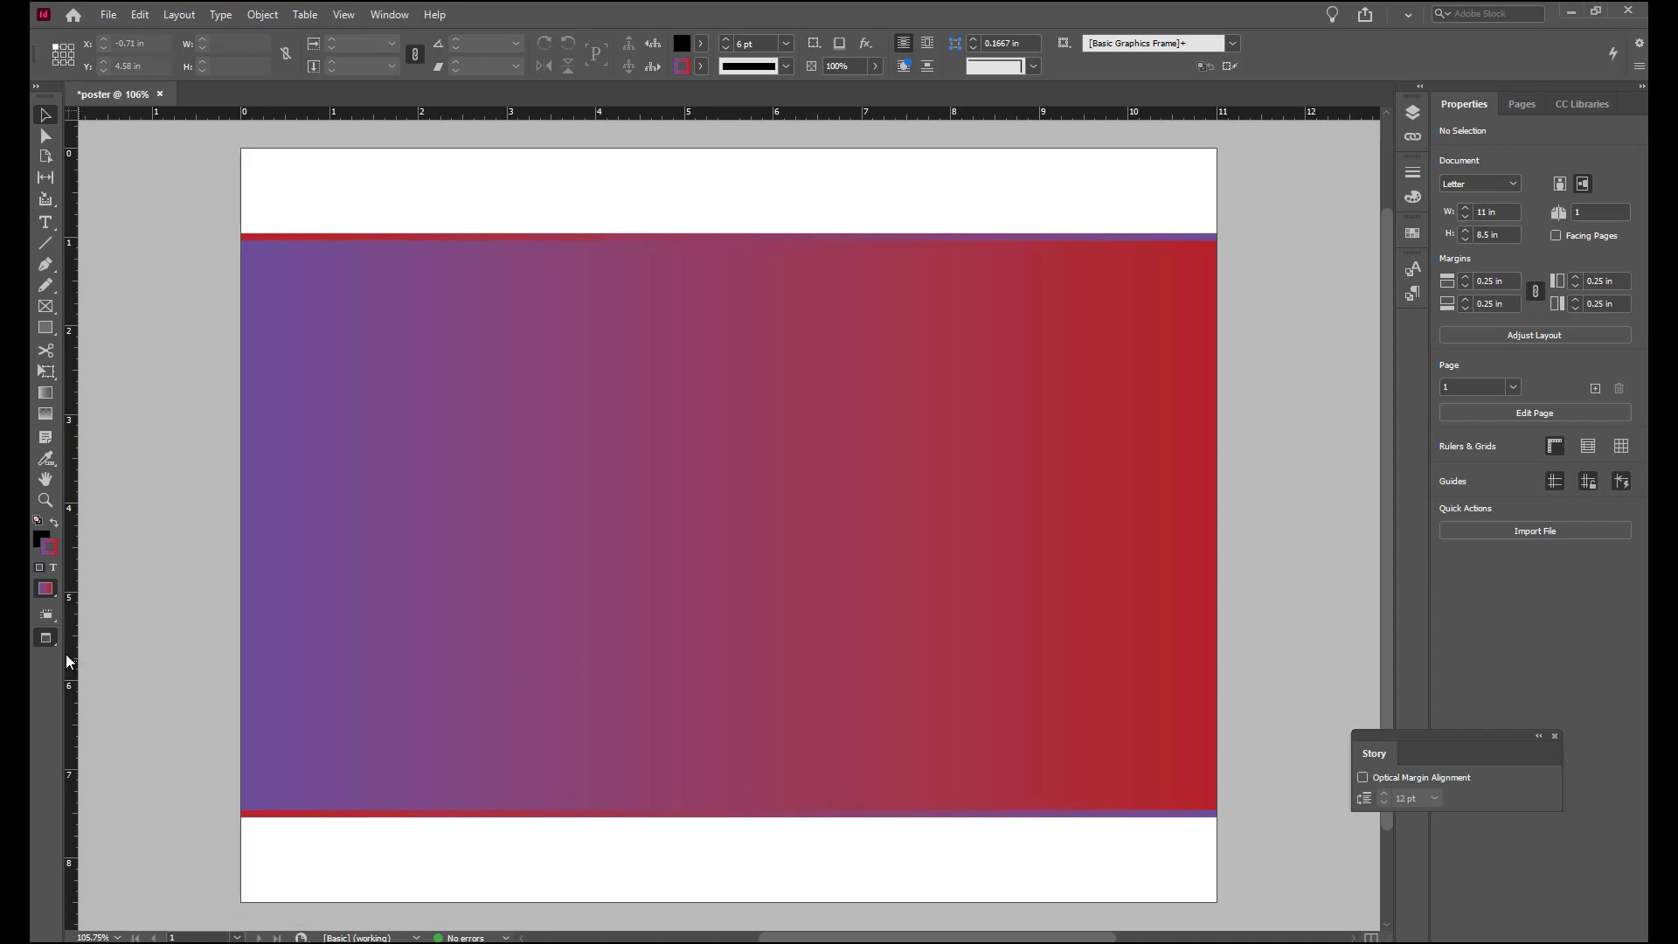
pyautogui.moveTo(54, 638); pyautogui.dragTo(87, 654)
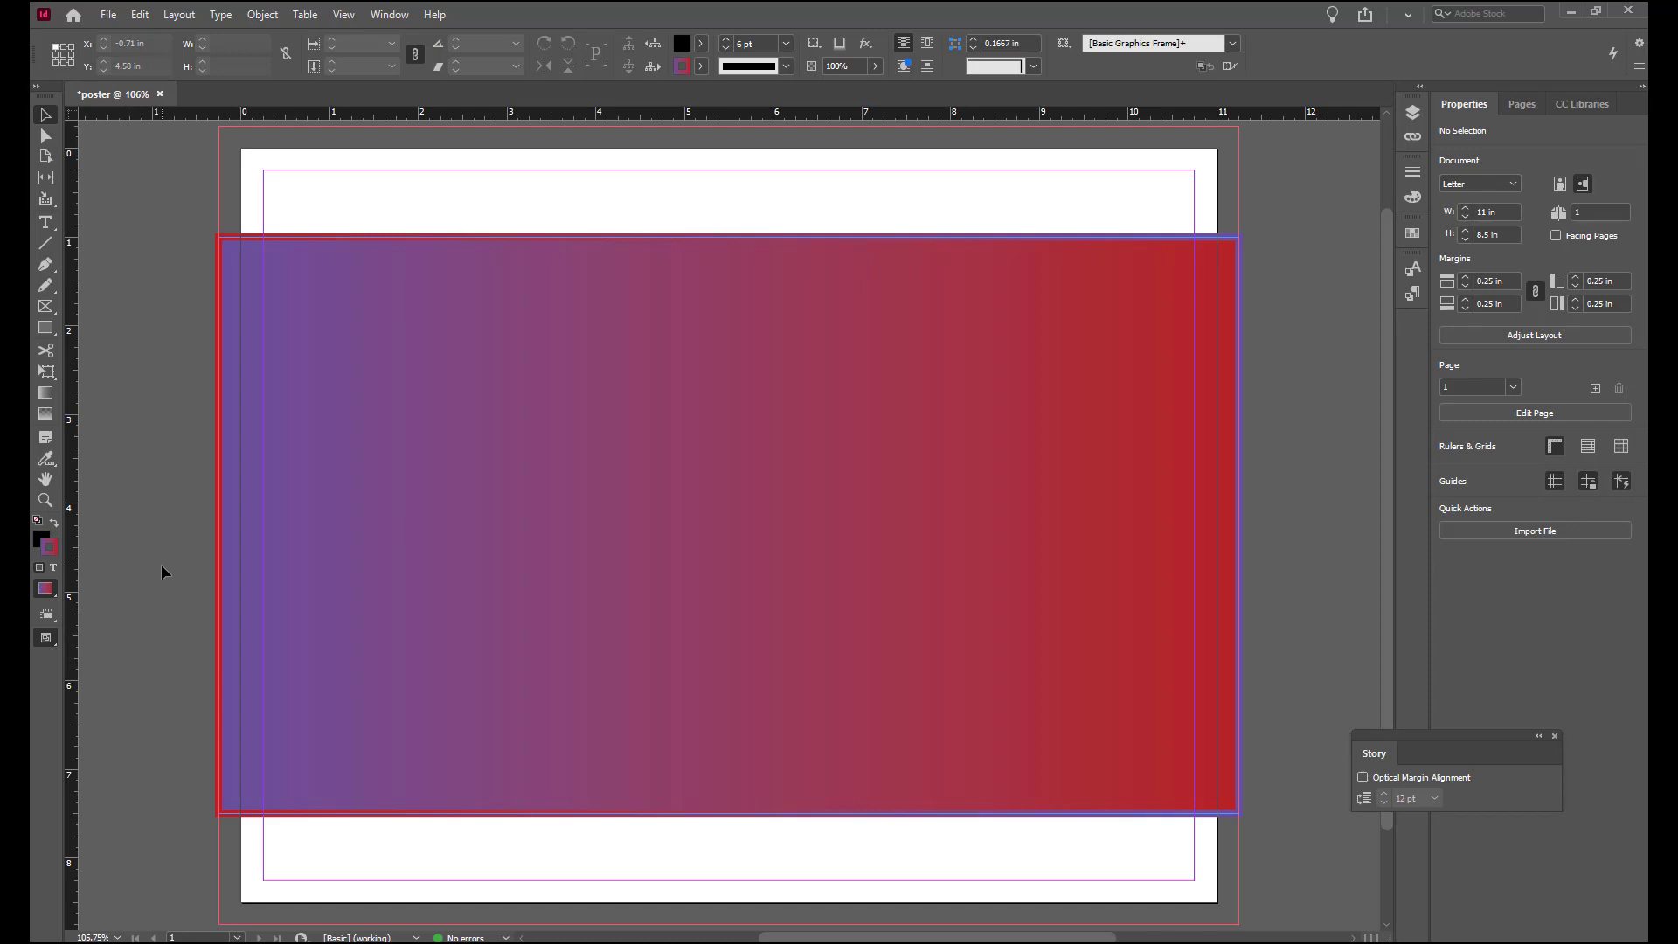
# Choose guitar-outline.ai from the WIP > Concert folder for placing, with Show Import Options enabled
pyautogui.hotkey('ctrl', 'd')
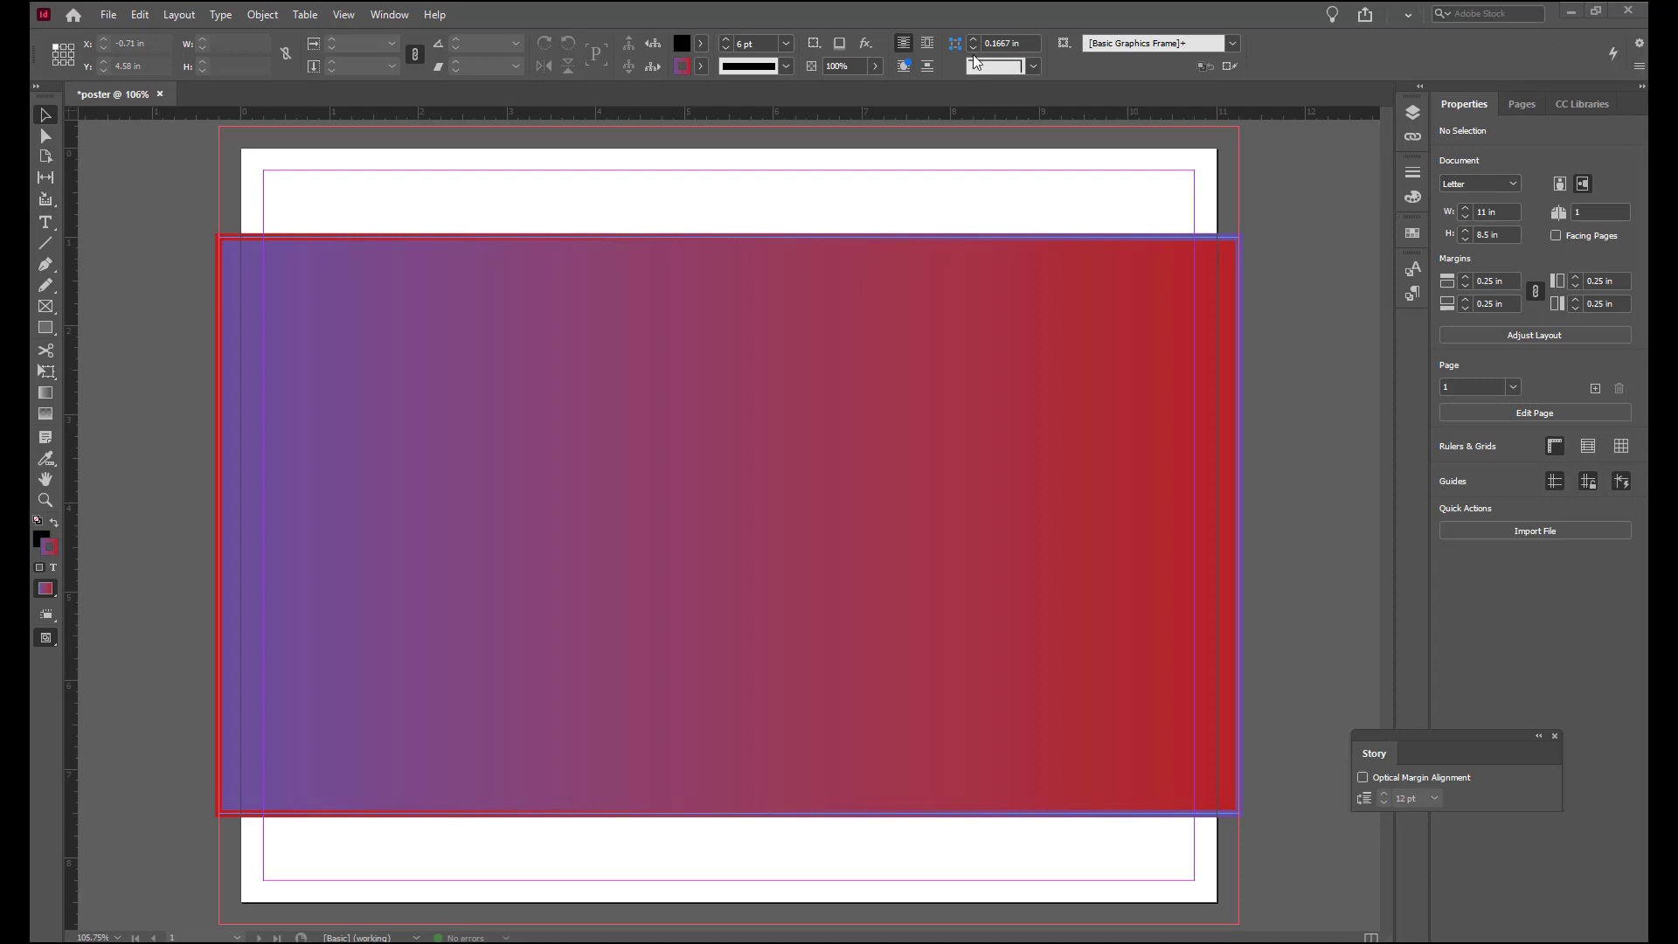
pyautogui.click(109, 15)
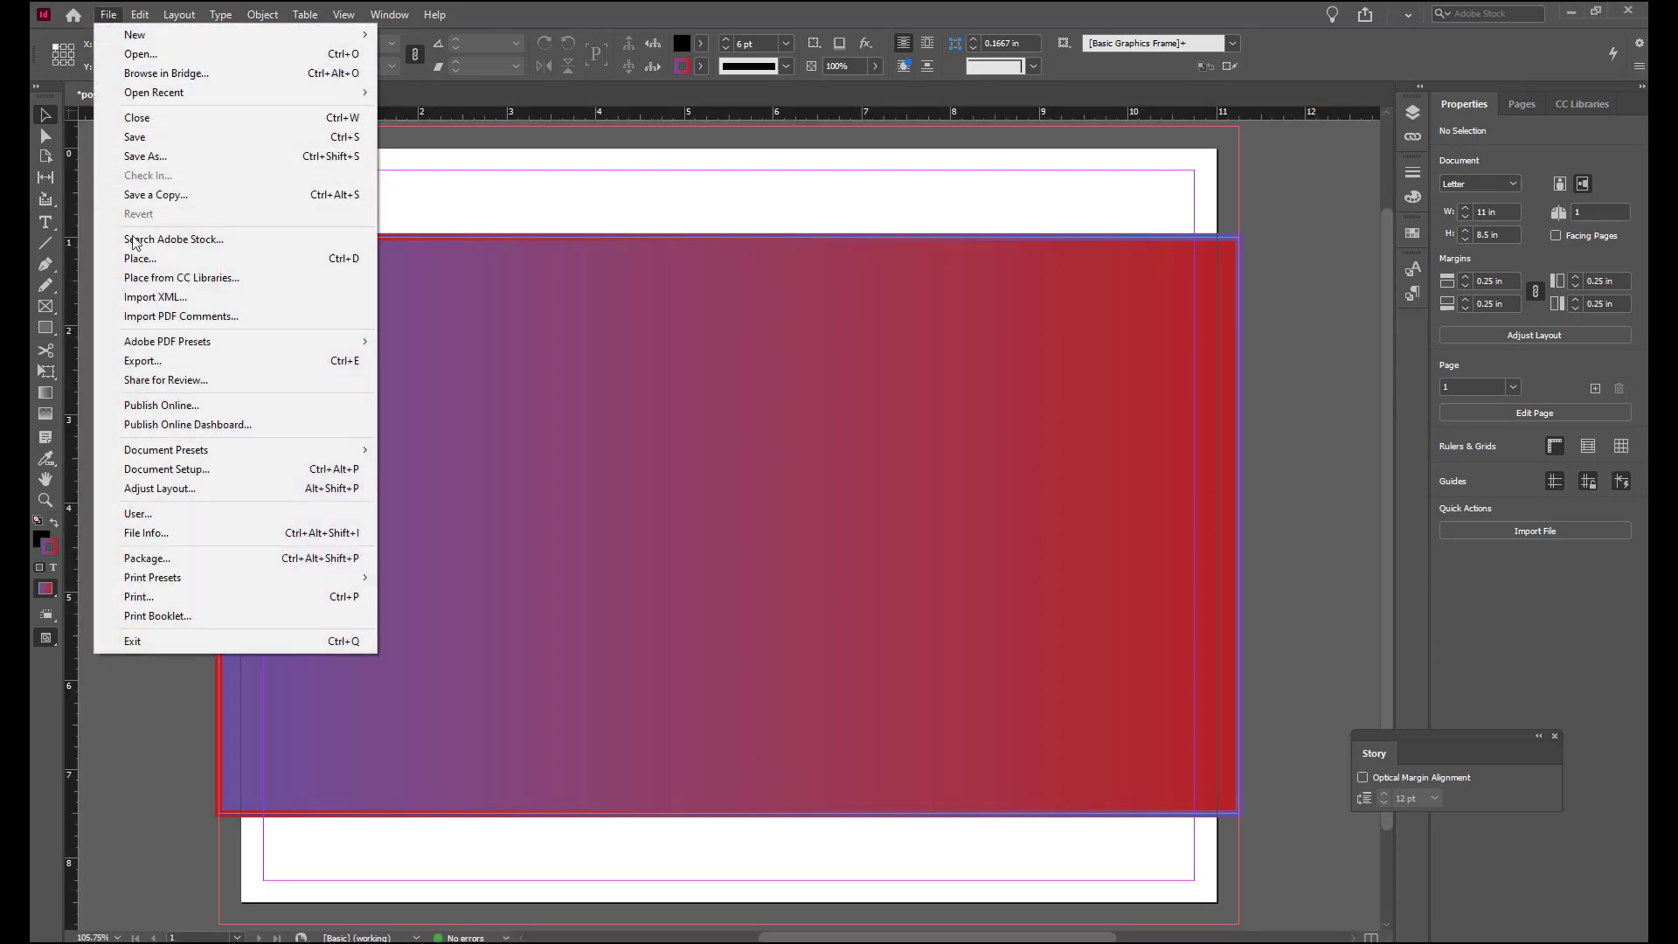
pyautogui.click(140, 259)
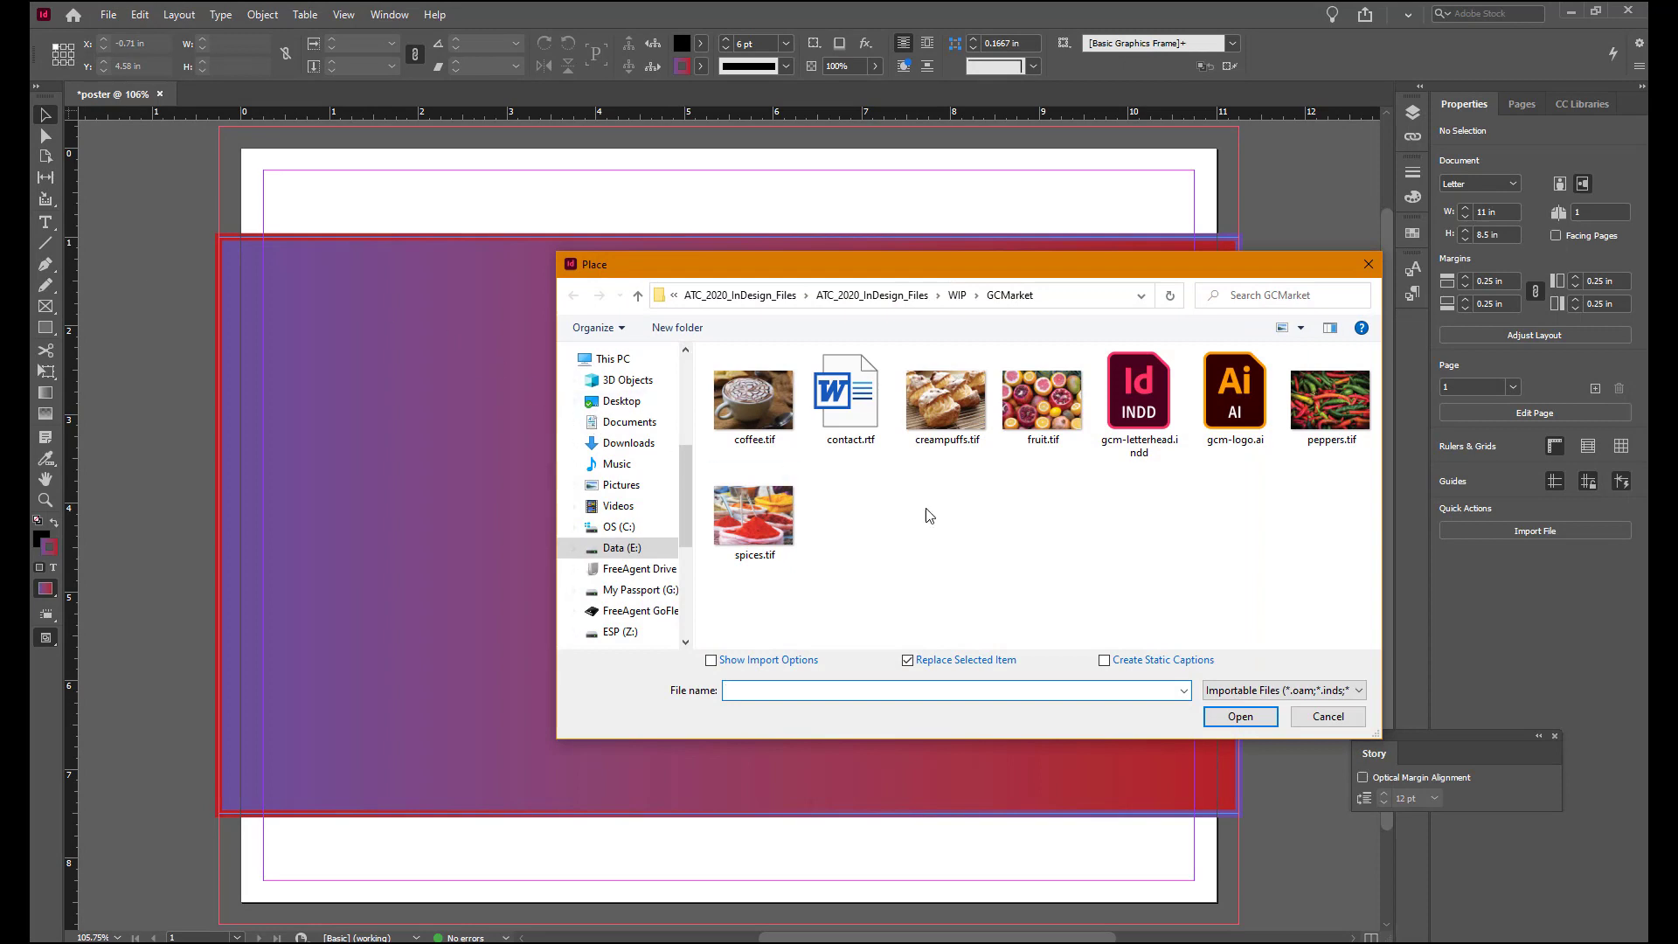
pyautogui.click(957, 295)
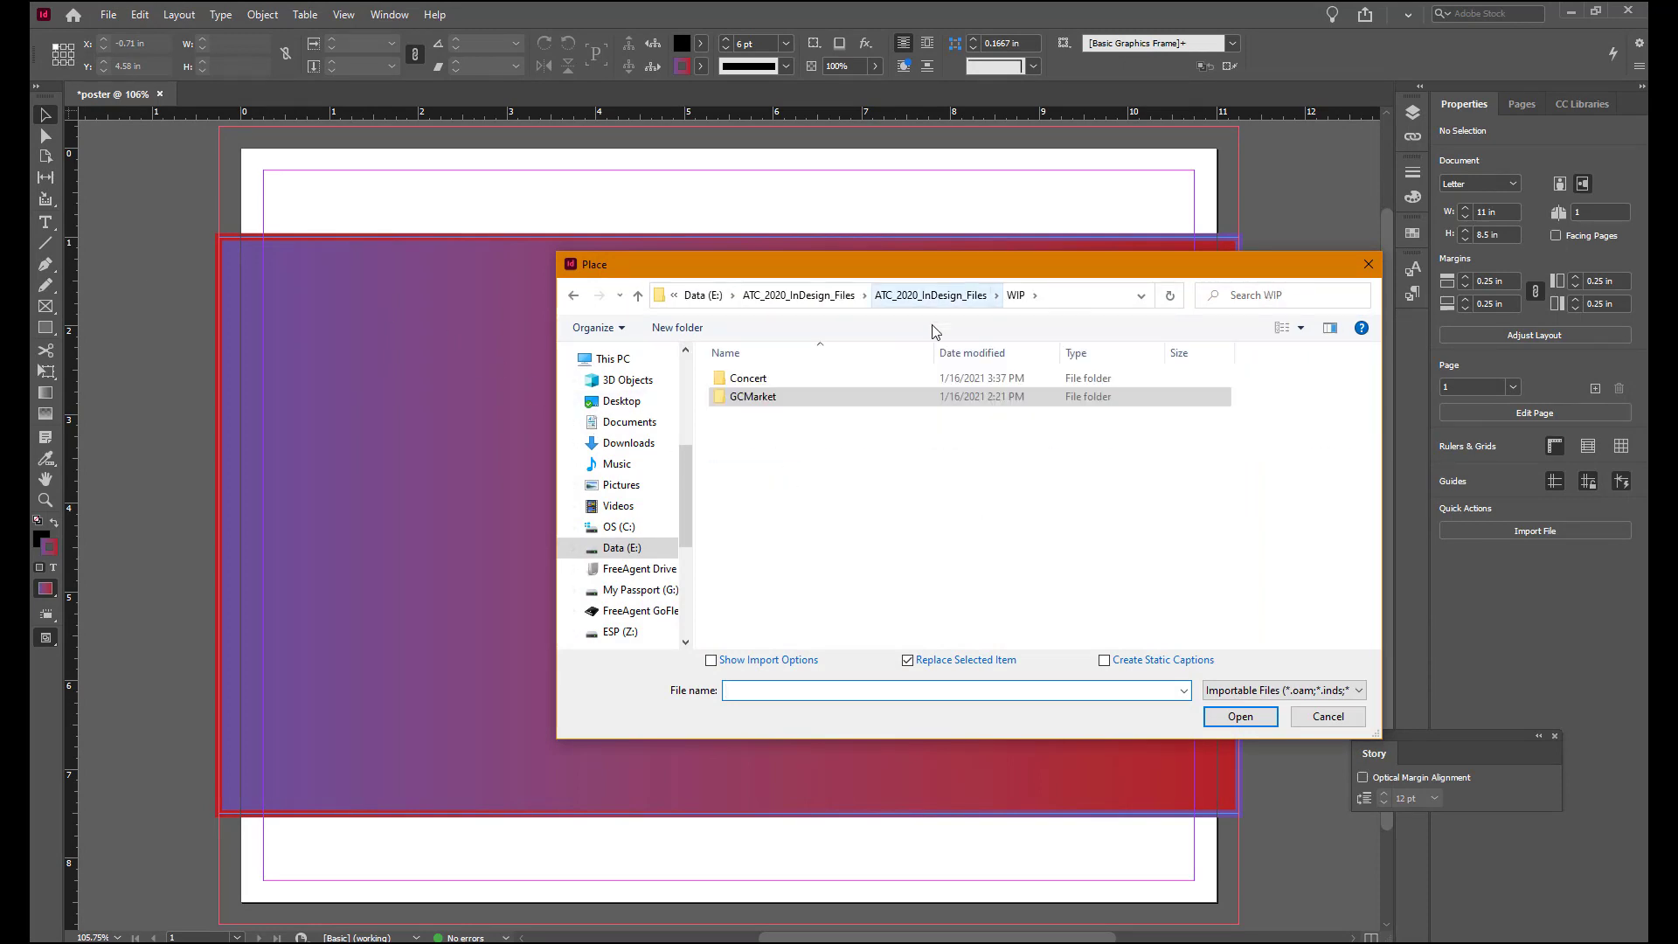
pyautogui.doubleClick(769, 379)
pyautogui.click(767, 414)
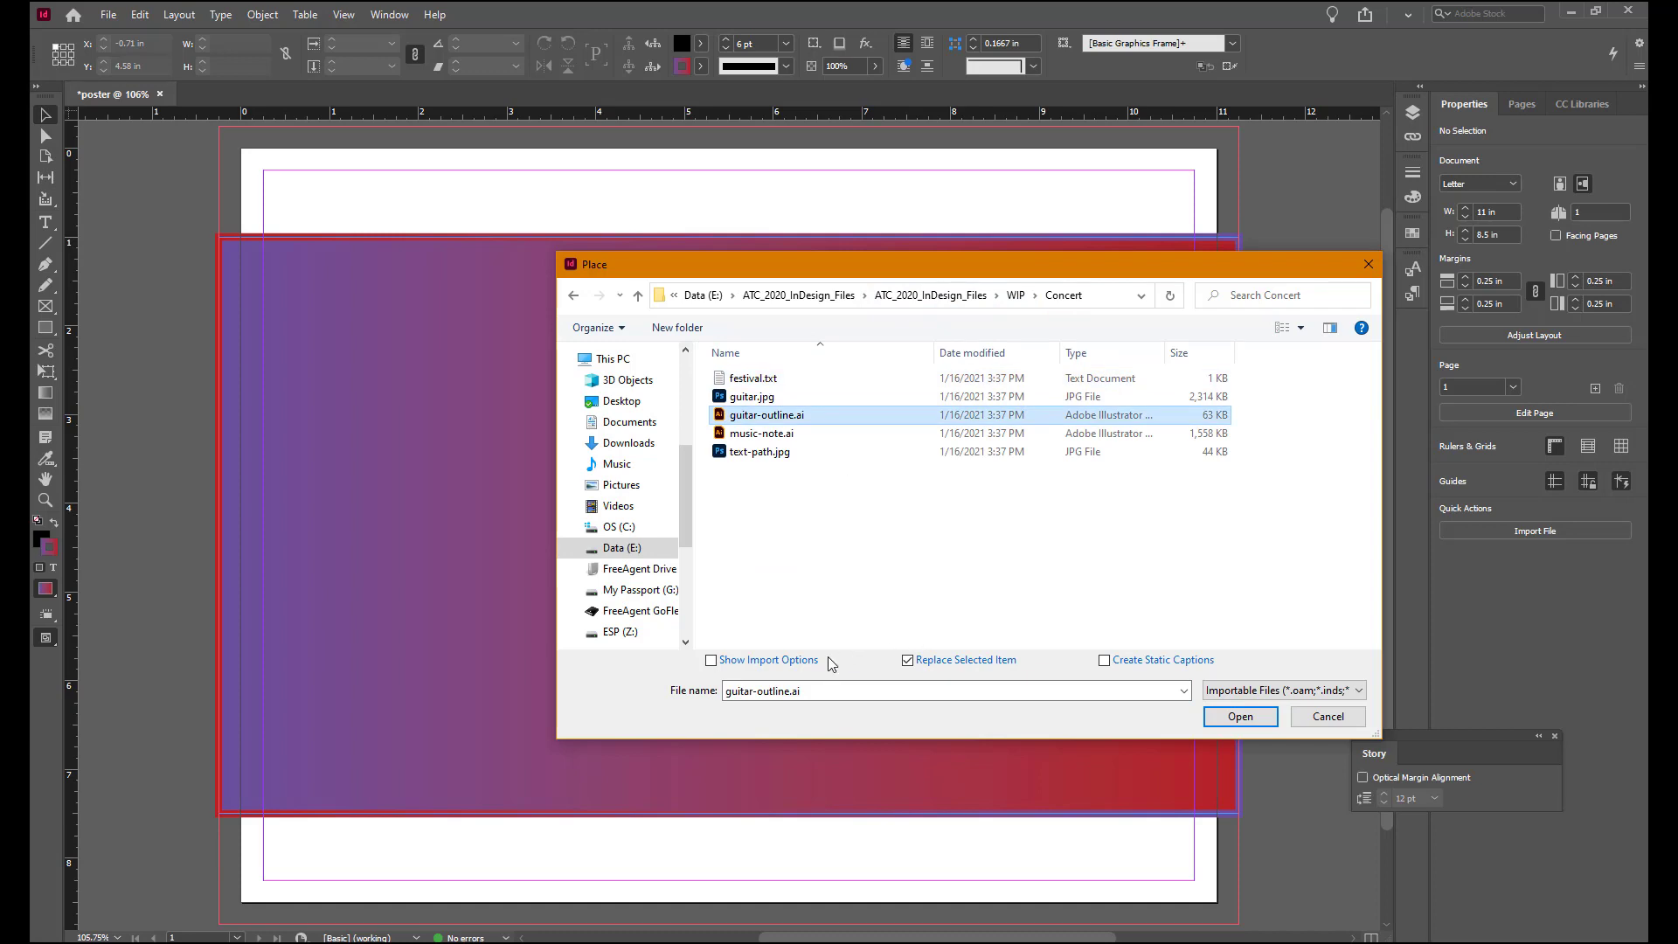
pyautogui.click(711, 660)
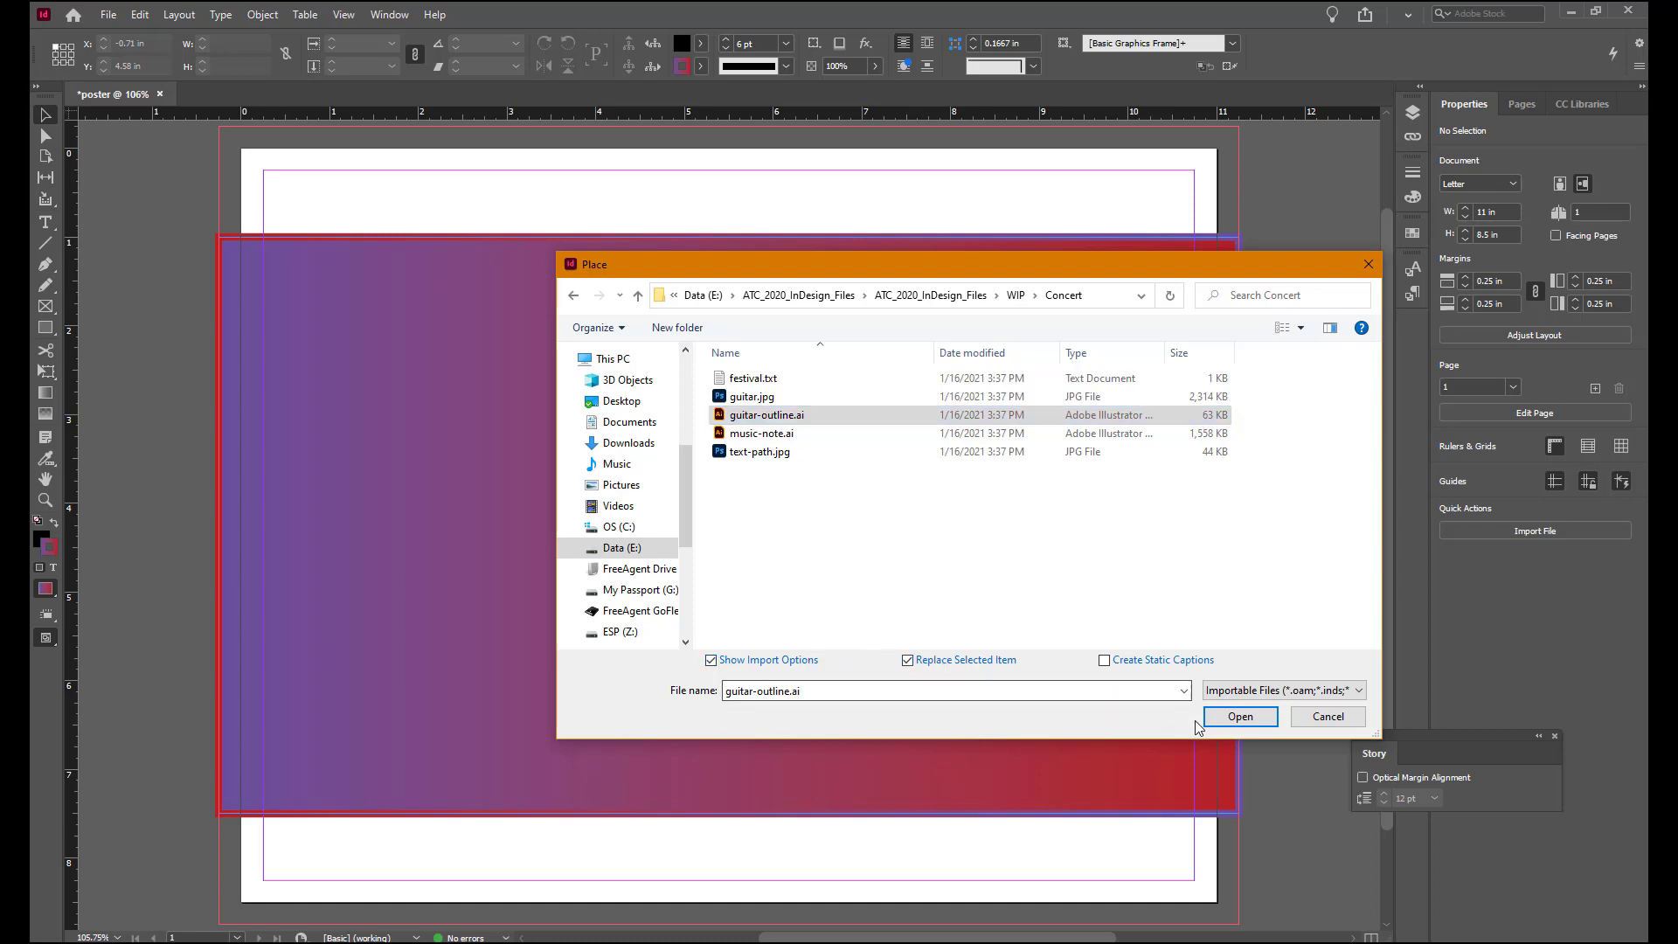
pyautogui.click(1224, 720)
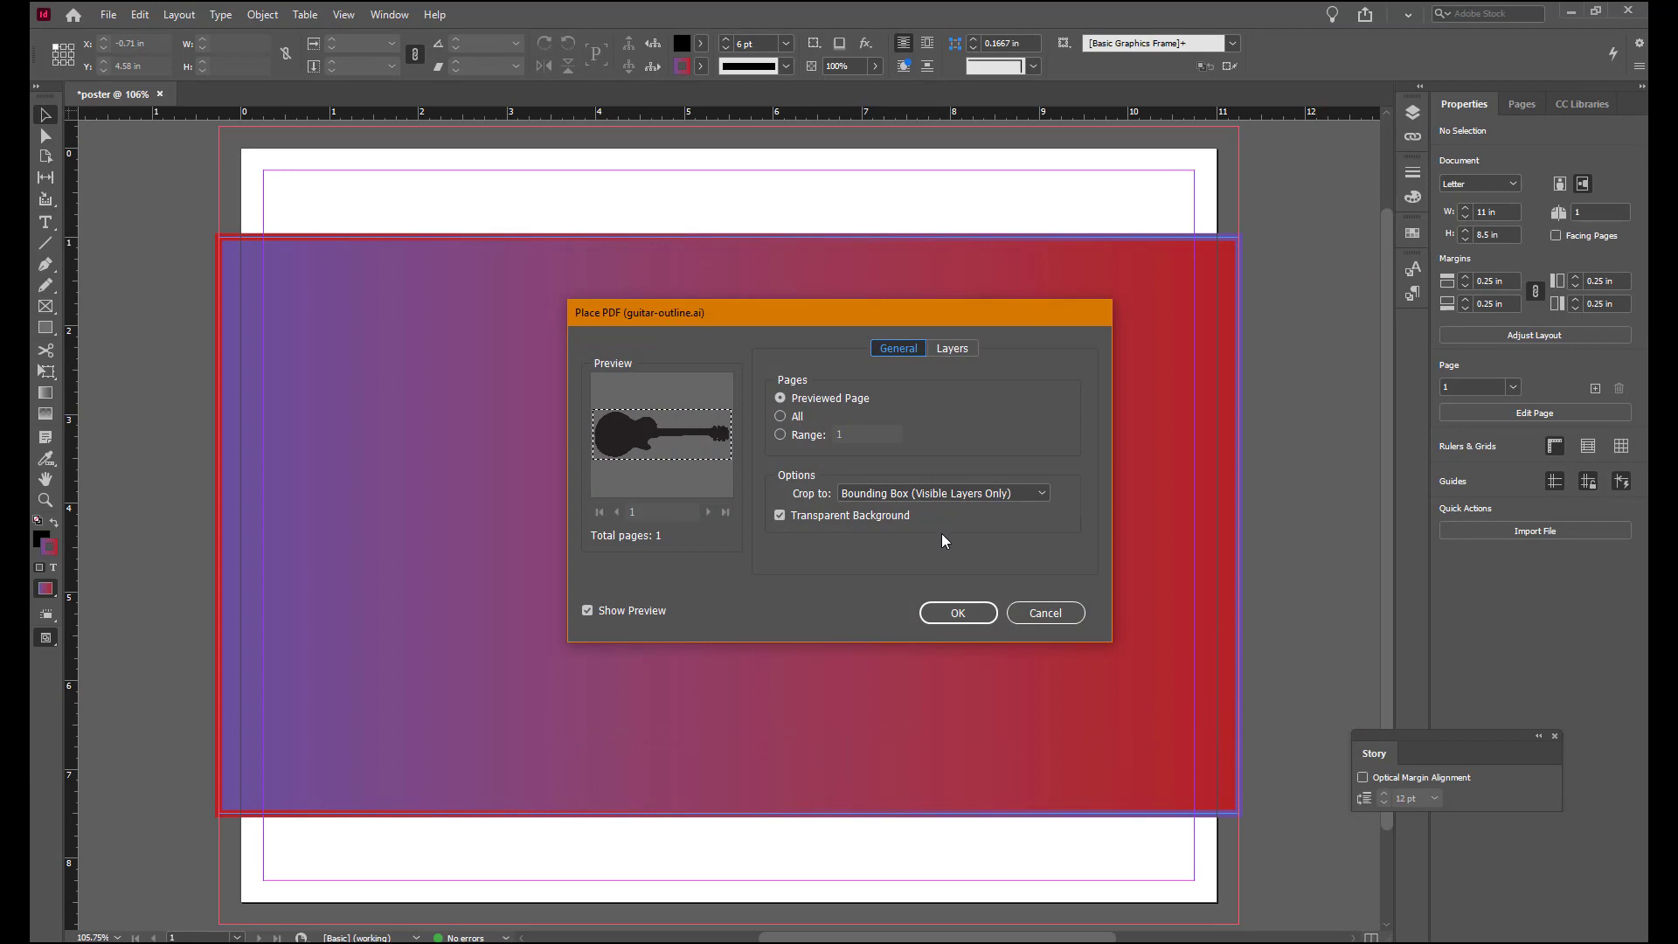
# Set the guitar outline's import crop to Art and accept the import options
pyautogui.click(1040, 495)
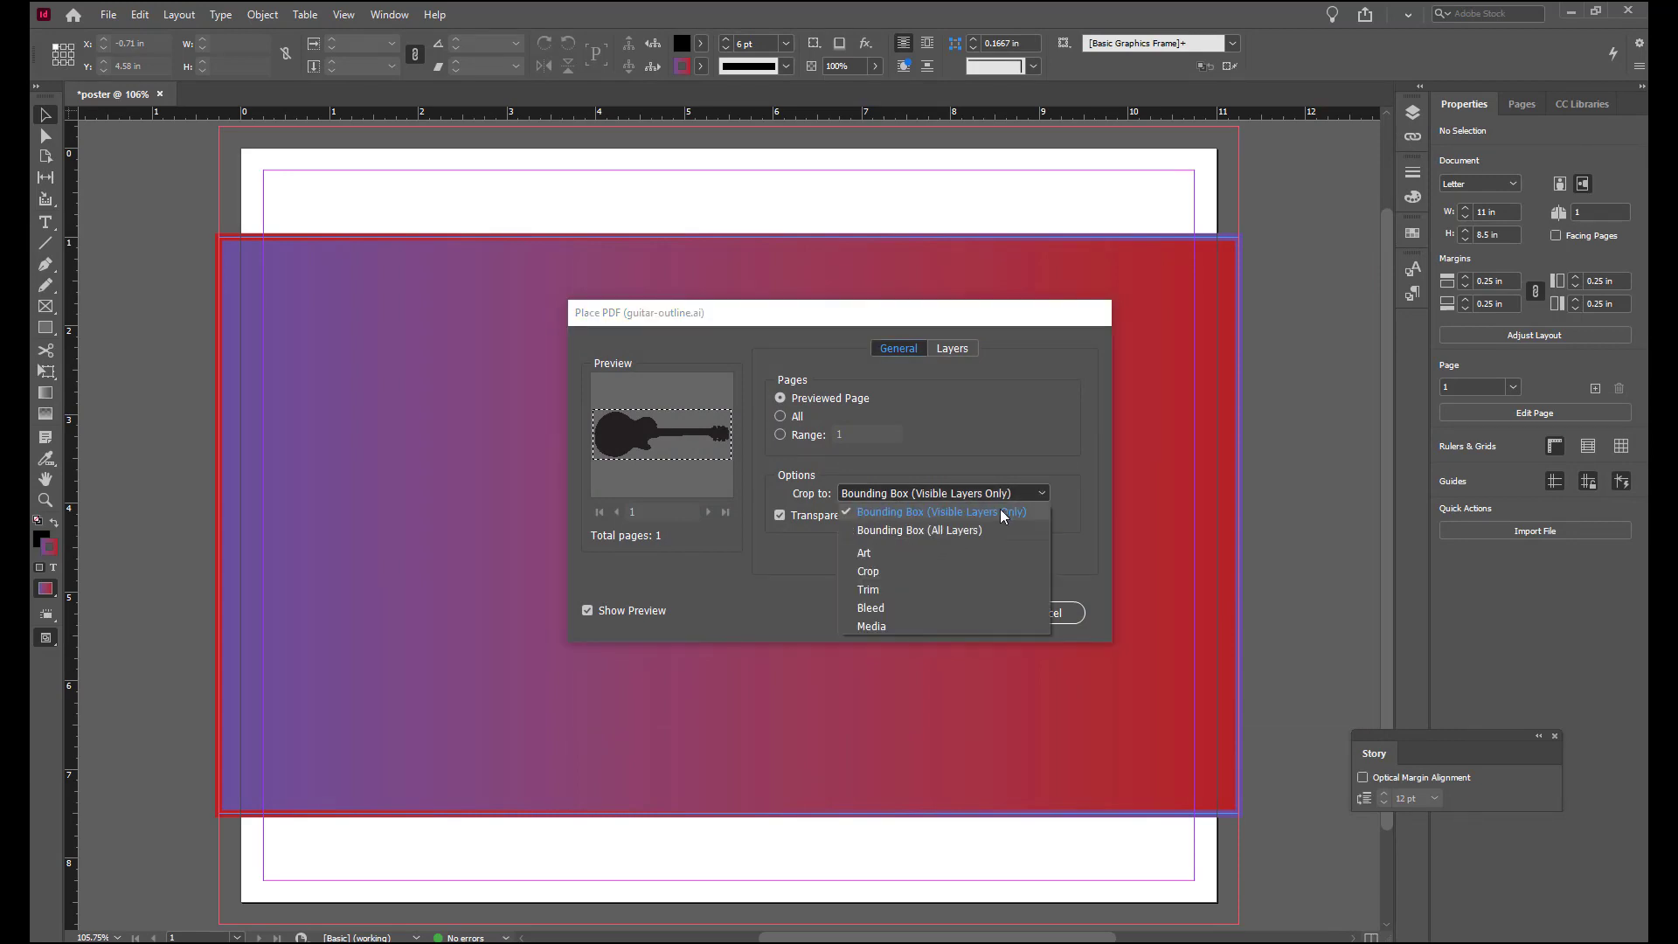
pyautogui.click(891, 552)
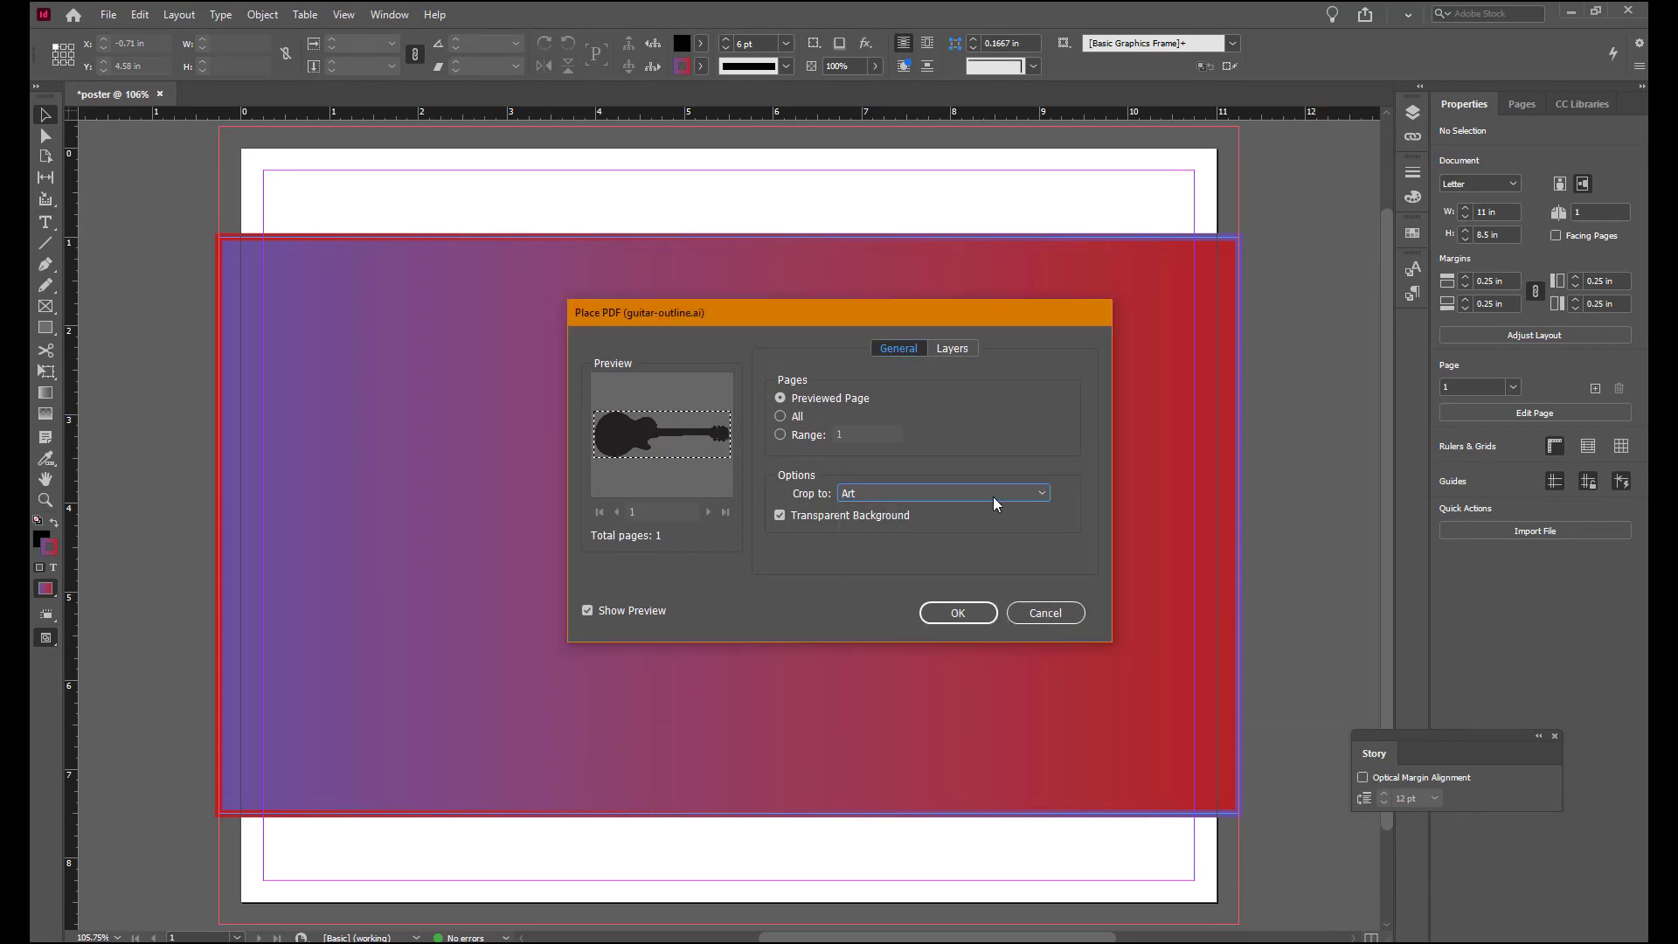
pyautogui.click(970, 614)
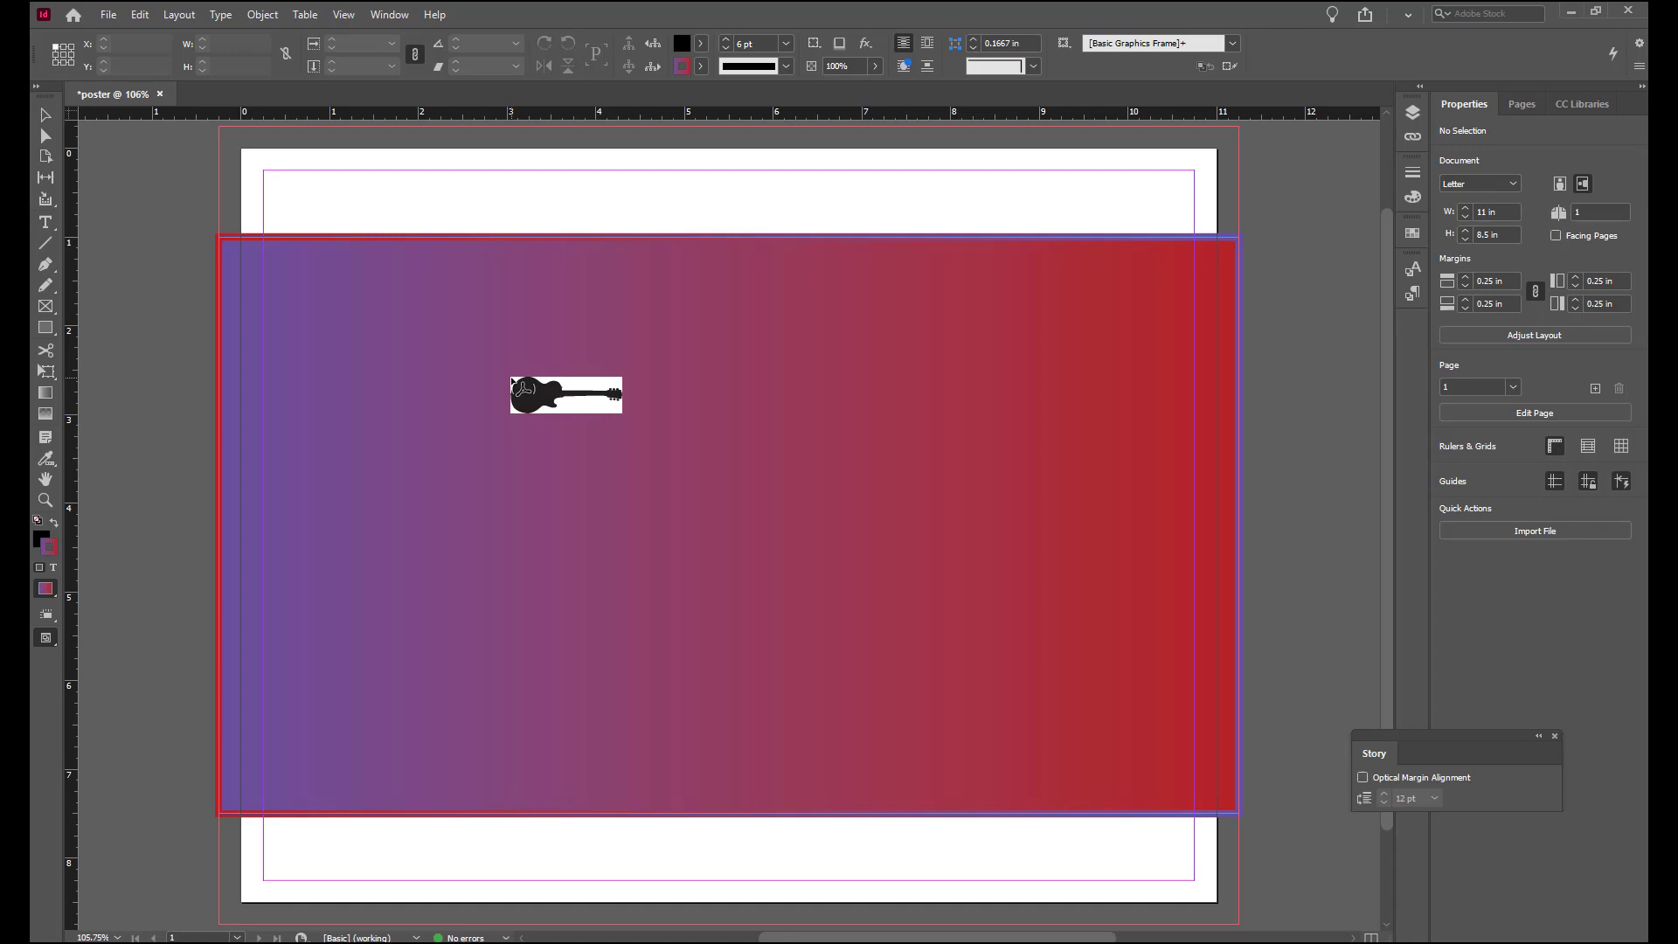
# Undo placing the guitar inside the gradient rectangle and place it in its own frame near the page's upper-left corner
pyautogui.click(499, 367)
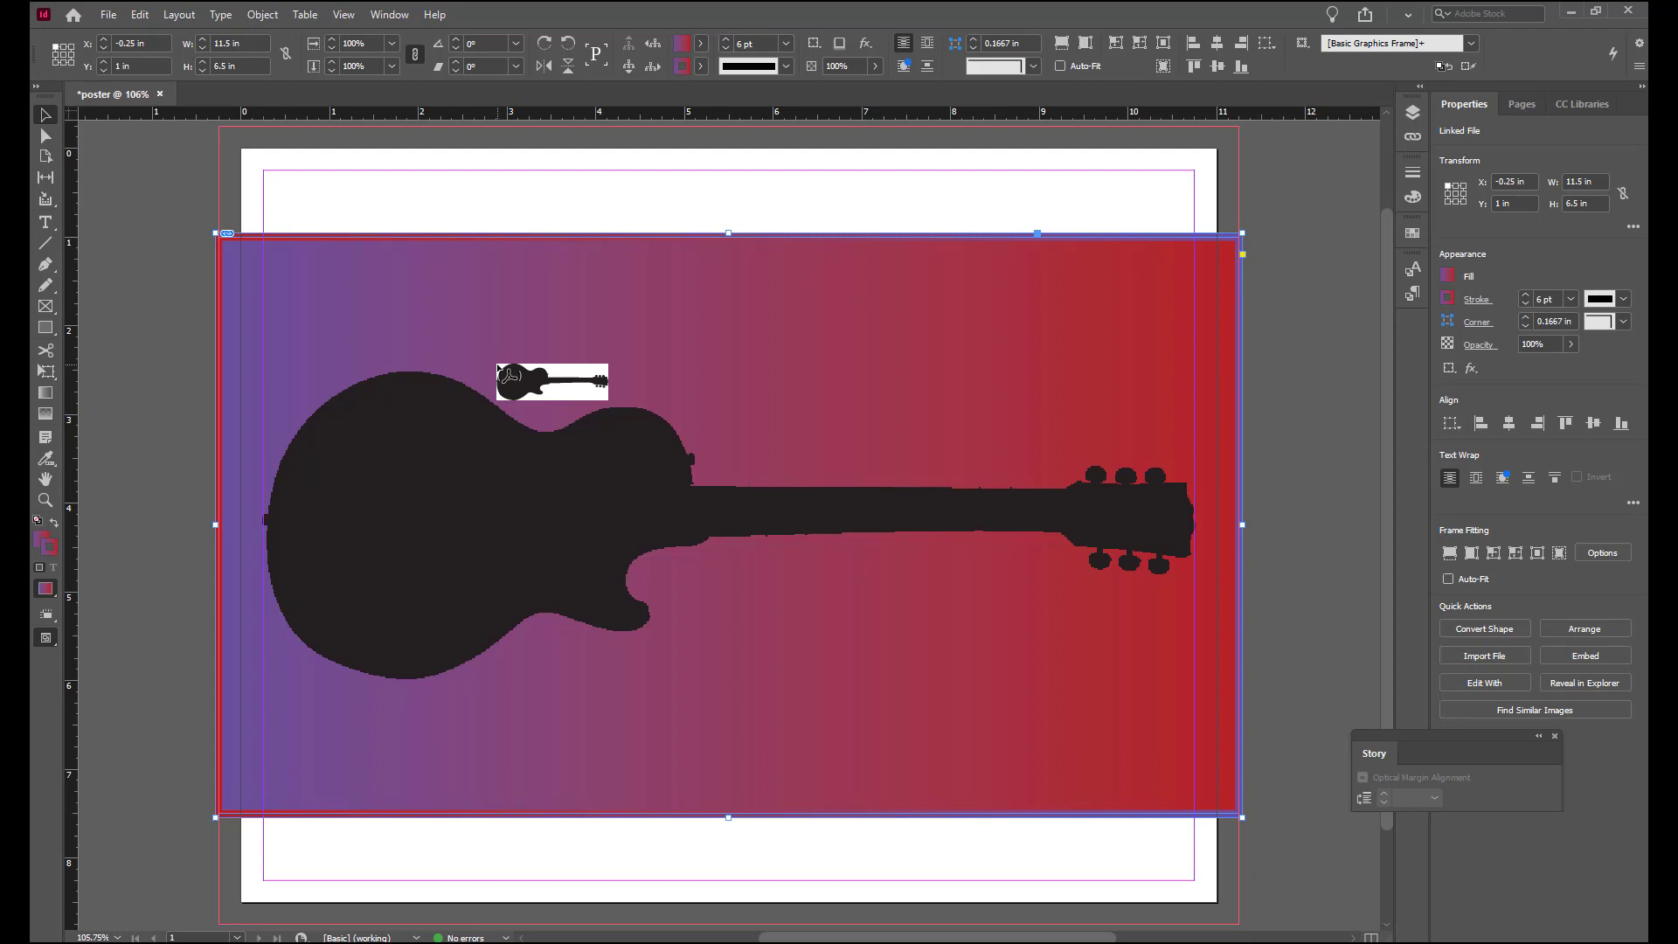
pyautogui.hotkey('ctrl', 'z')
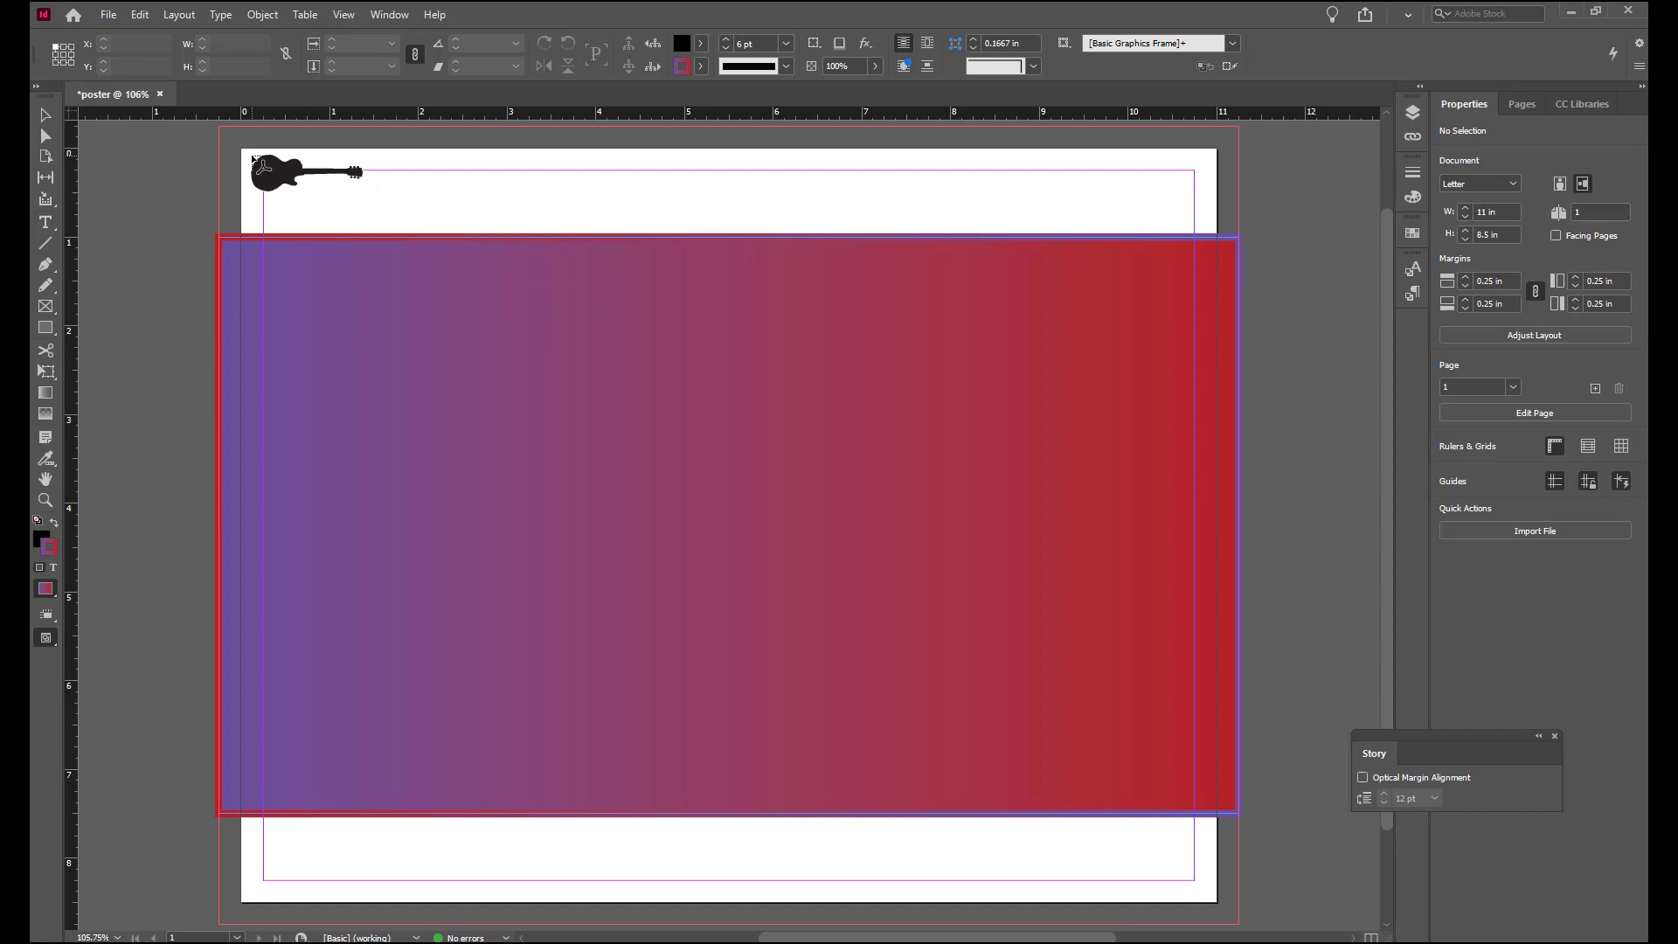
pyautogui.click(251, 157)
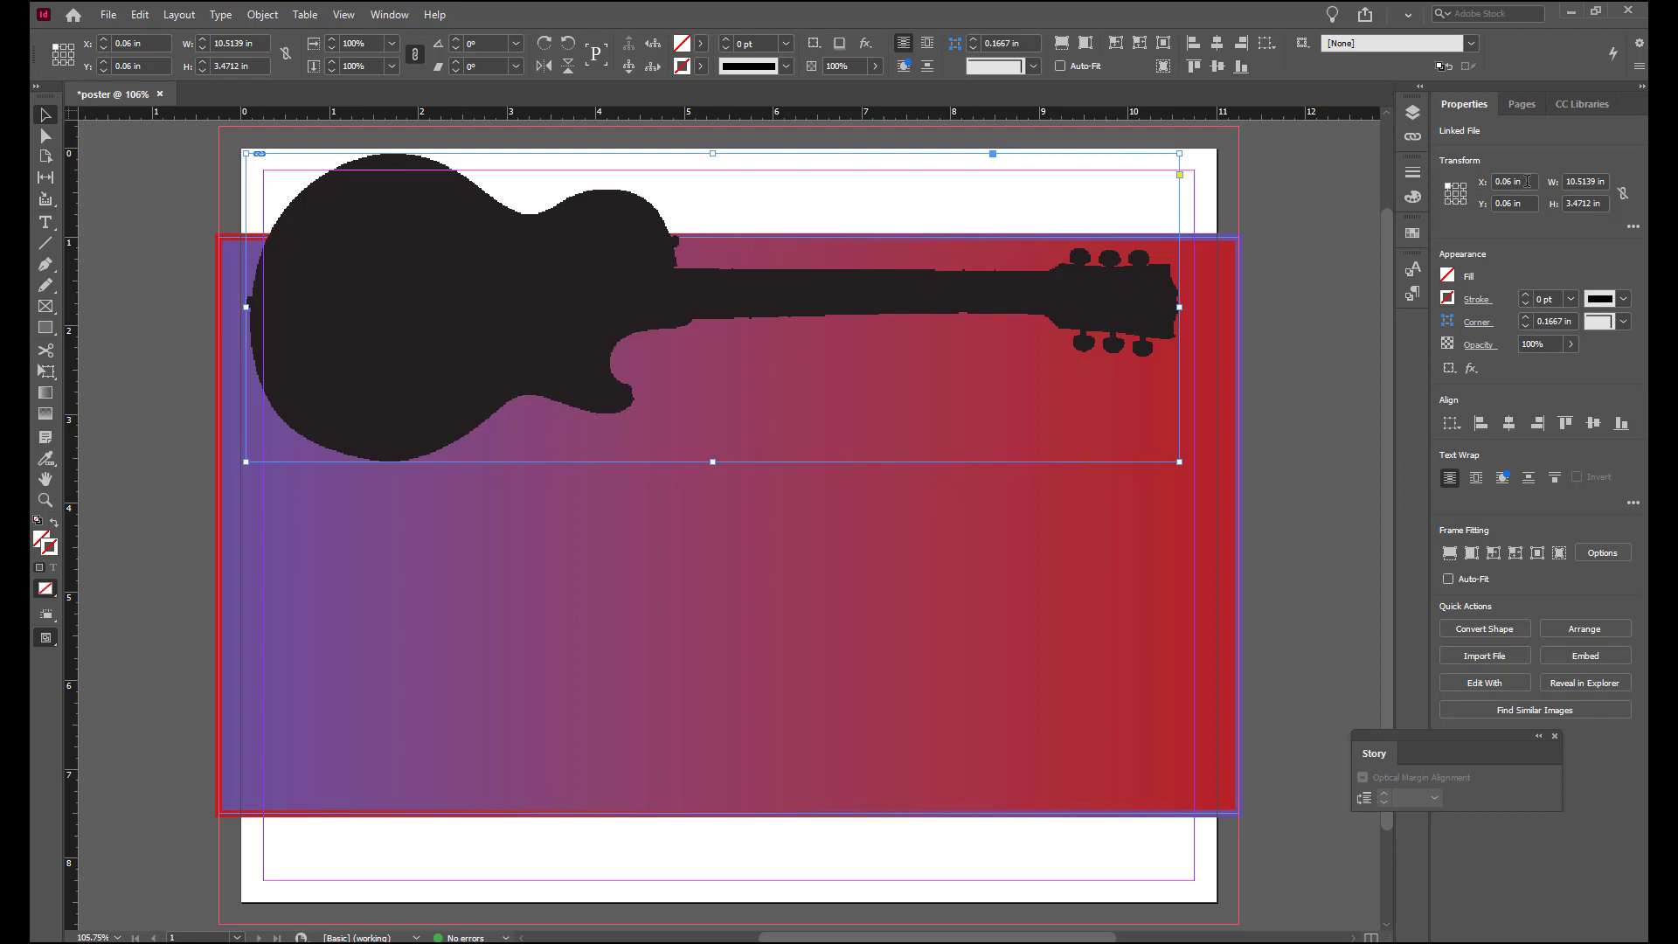
# Position the guitar frame at X 0.25 in and Y 4.75 in
pyautogui.click(1494, 181)
pyautogui.press('BackSpace')
pyautogui.press('Tab')
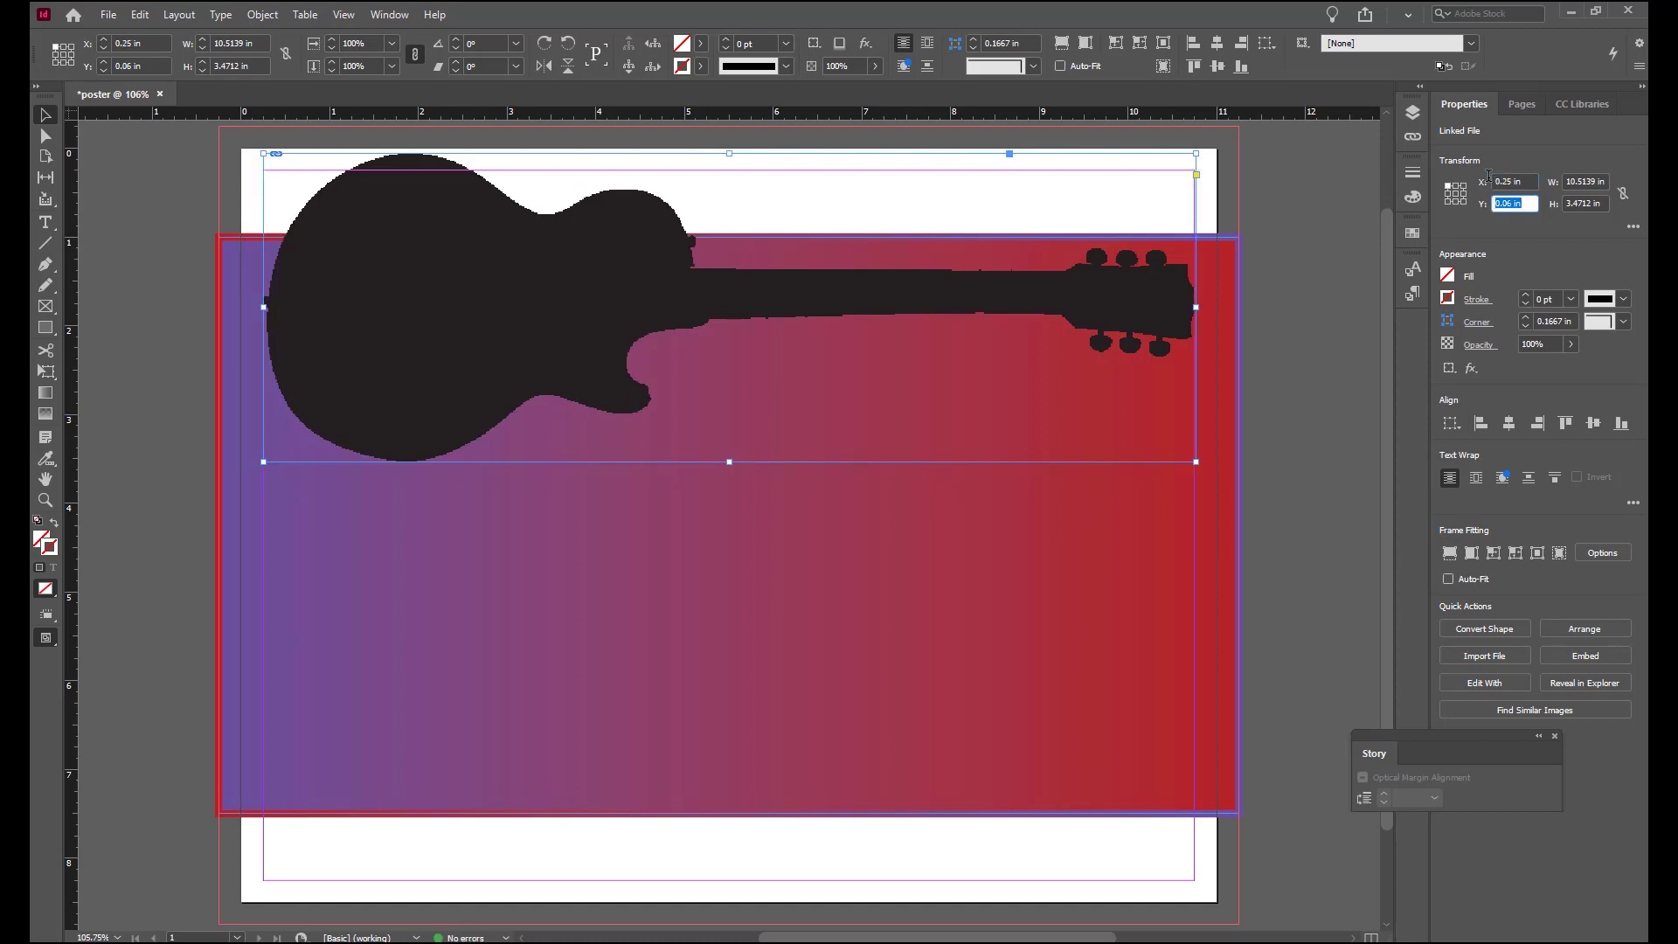
pyautogui.write('4.75')
pyautogui.press('Return')
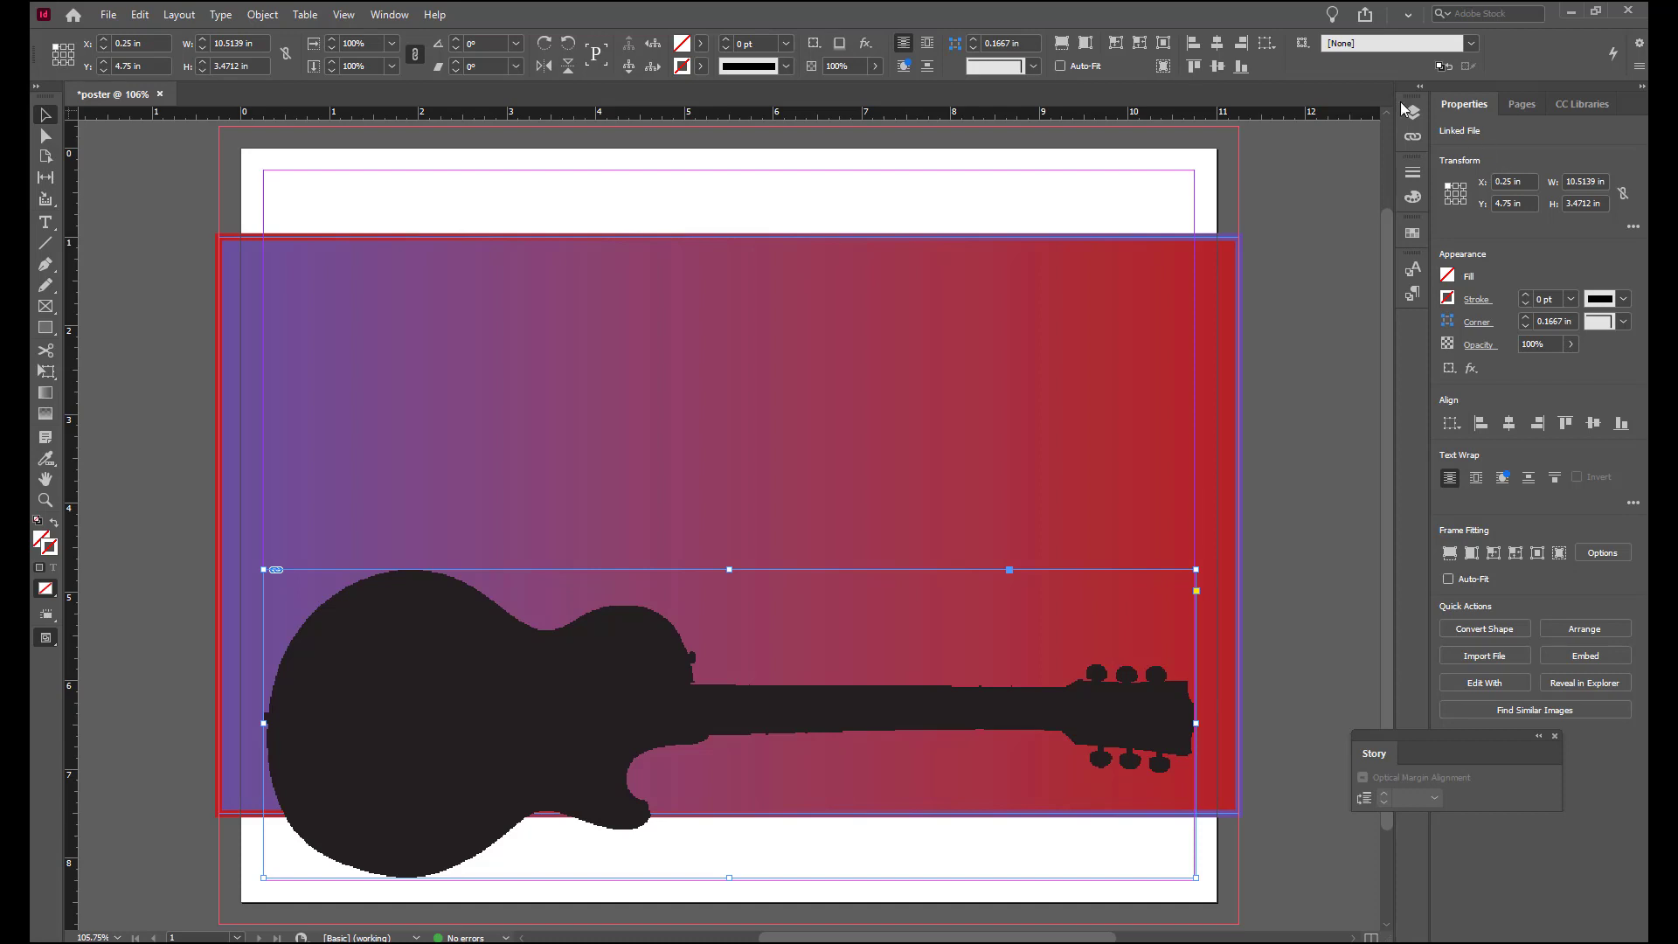
# Apply a Detect Edges clipping path to the placed guitar outline, with Preview turned on and threshold 25 and tolerance 2 kept
pyautogui.click(261, 15)
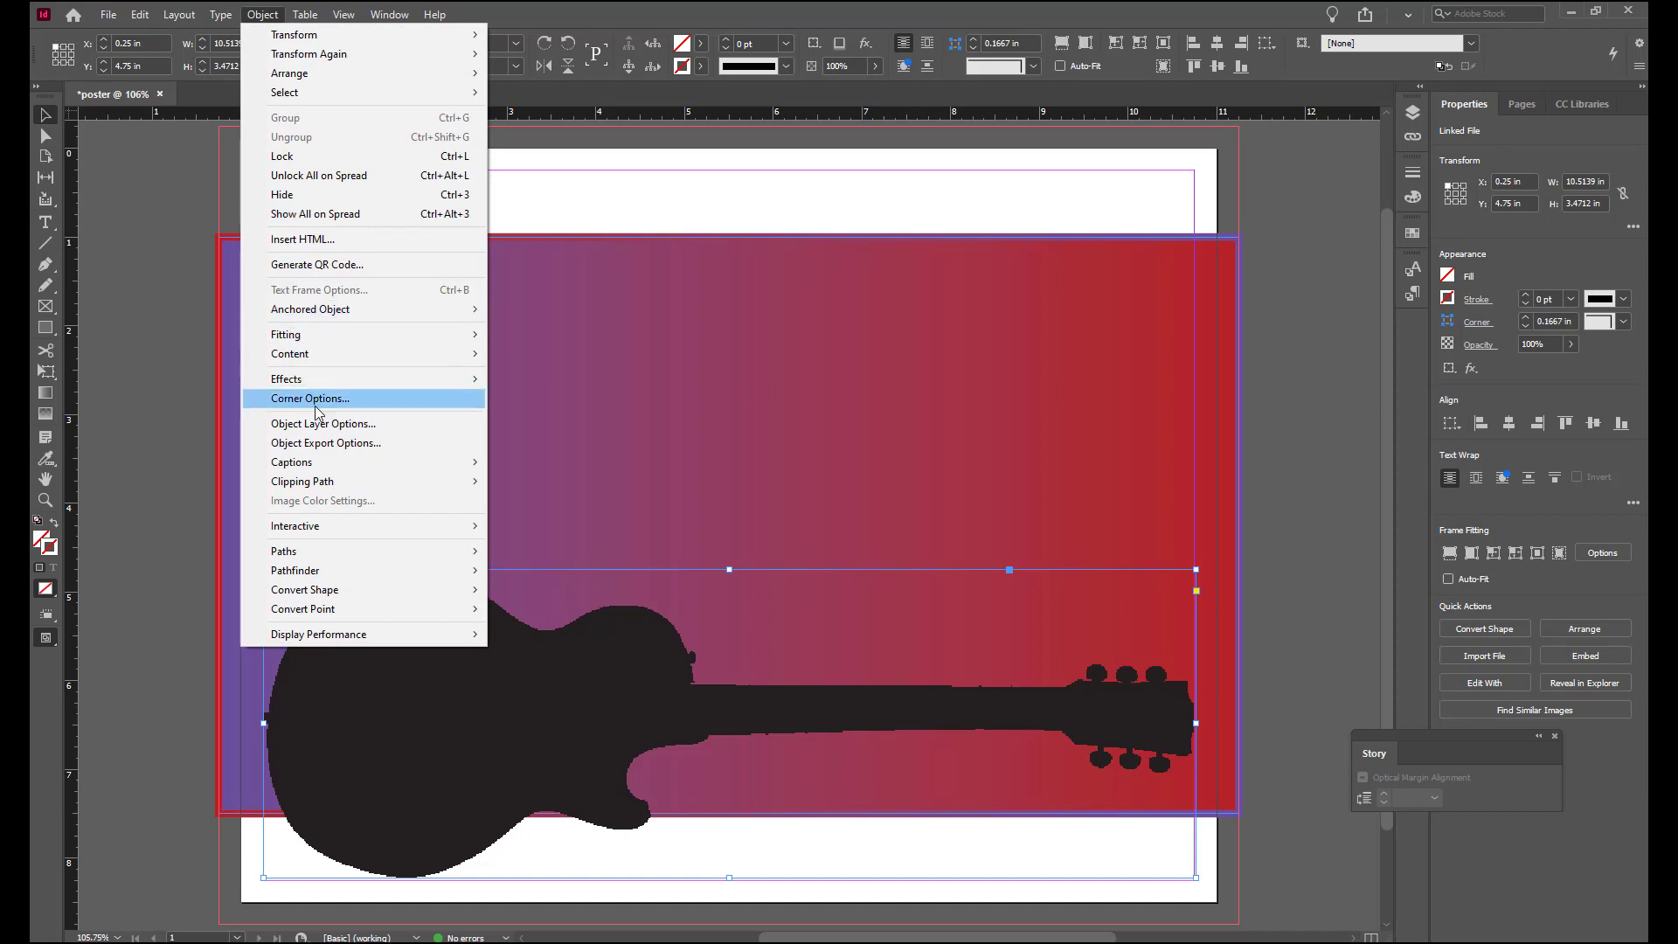
pyautogui.moveTo(326, 482)
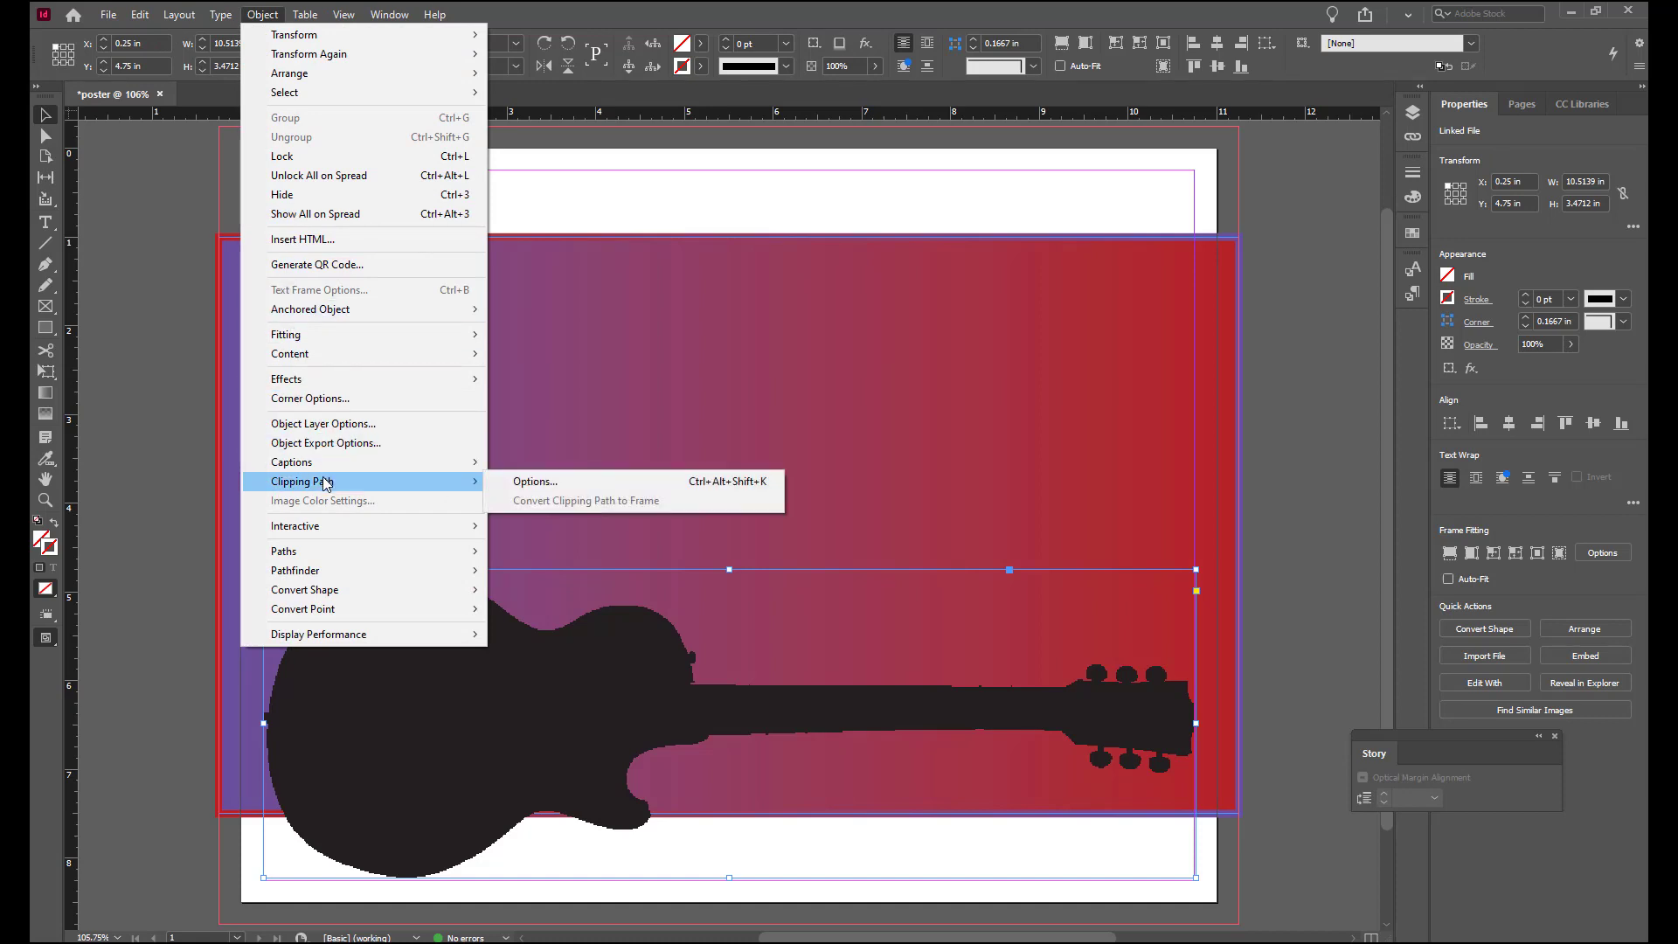
pyautogui.click(507, 486)
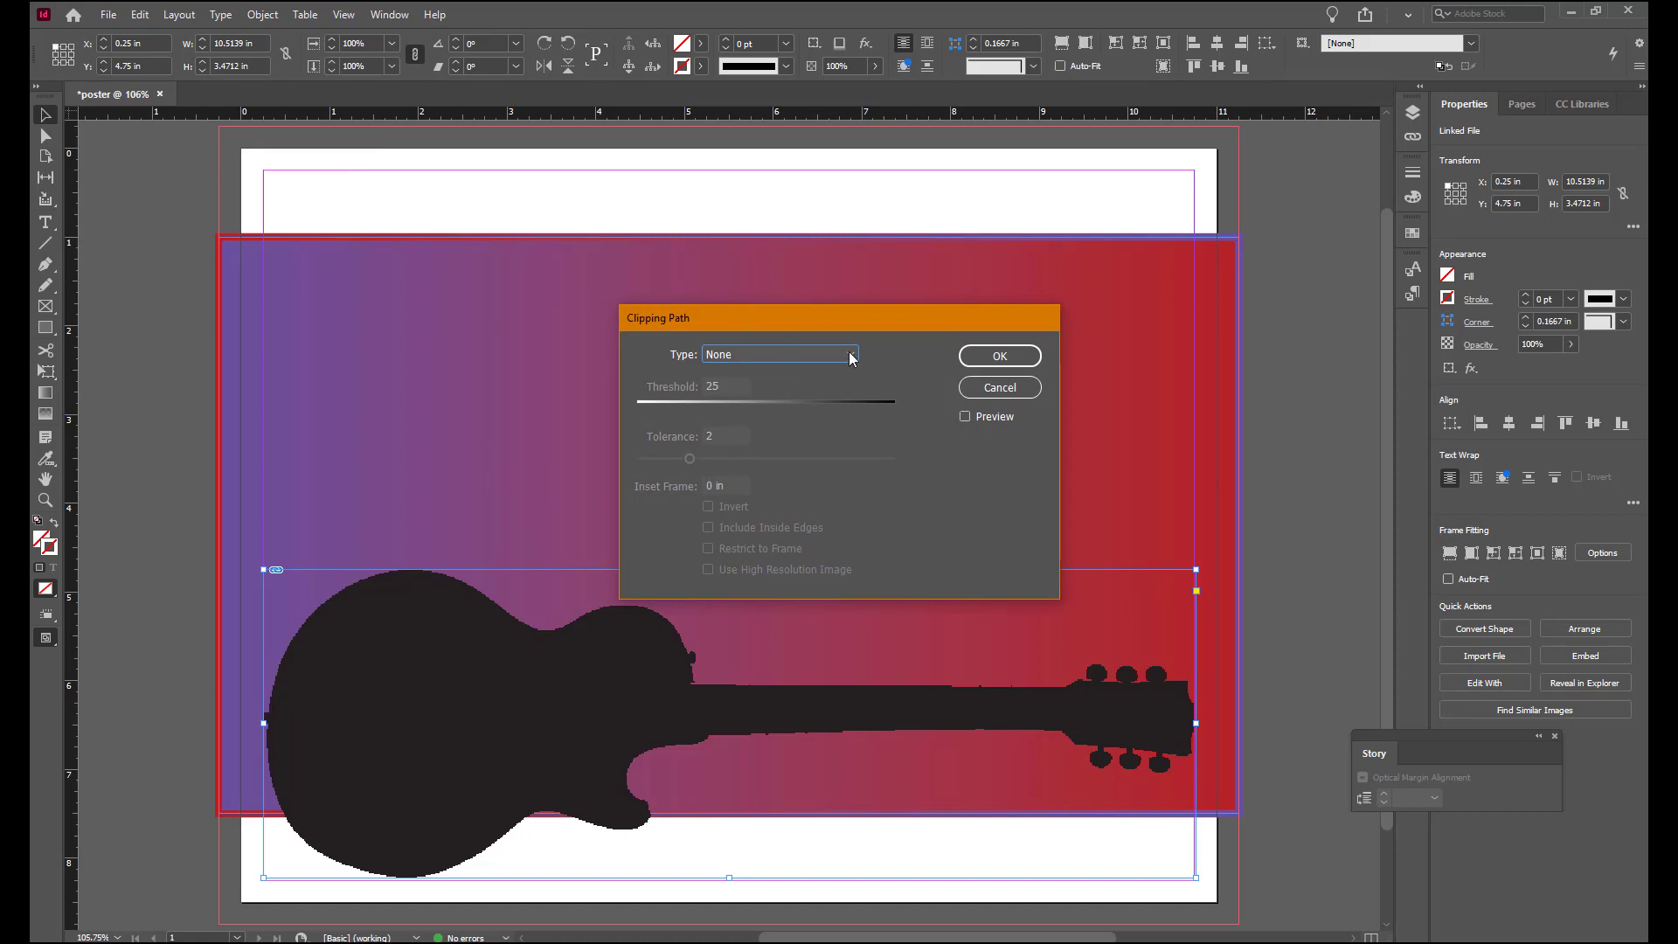
pyautogui.click(965, 417)
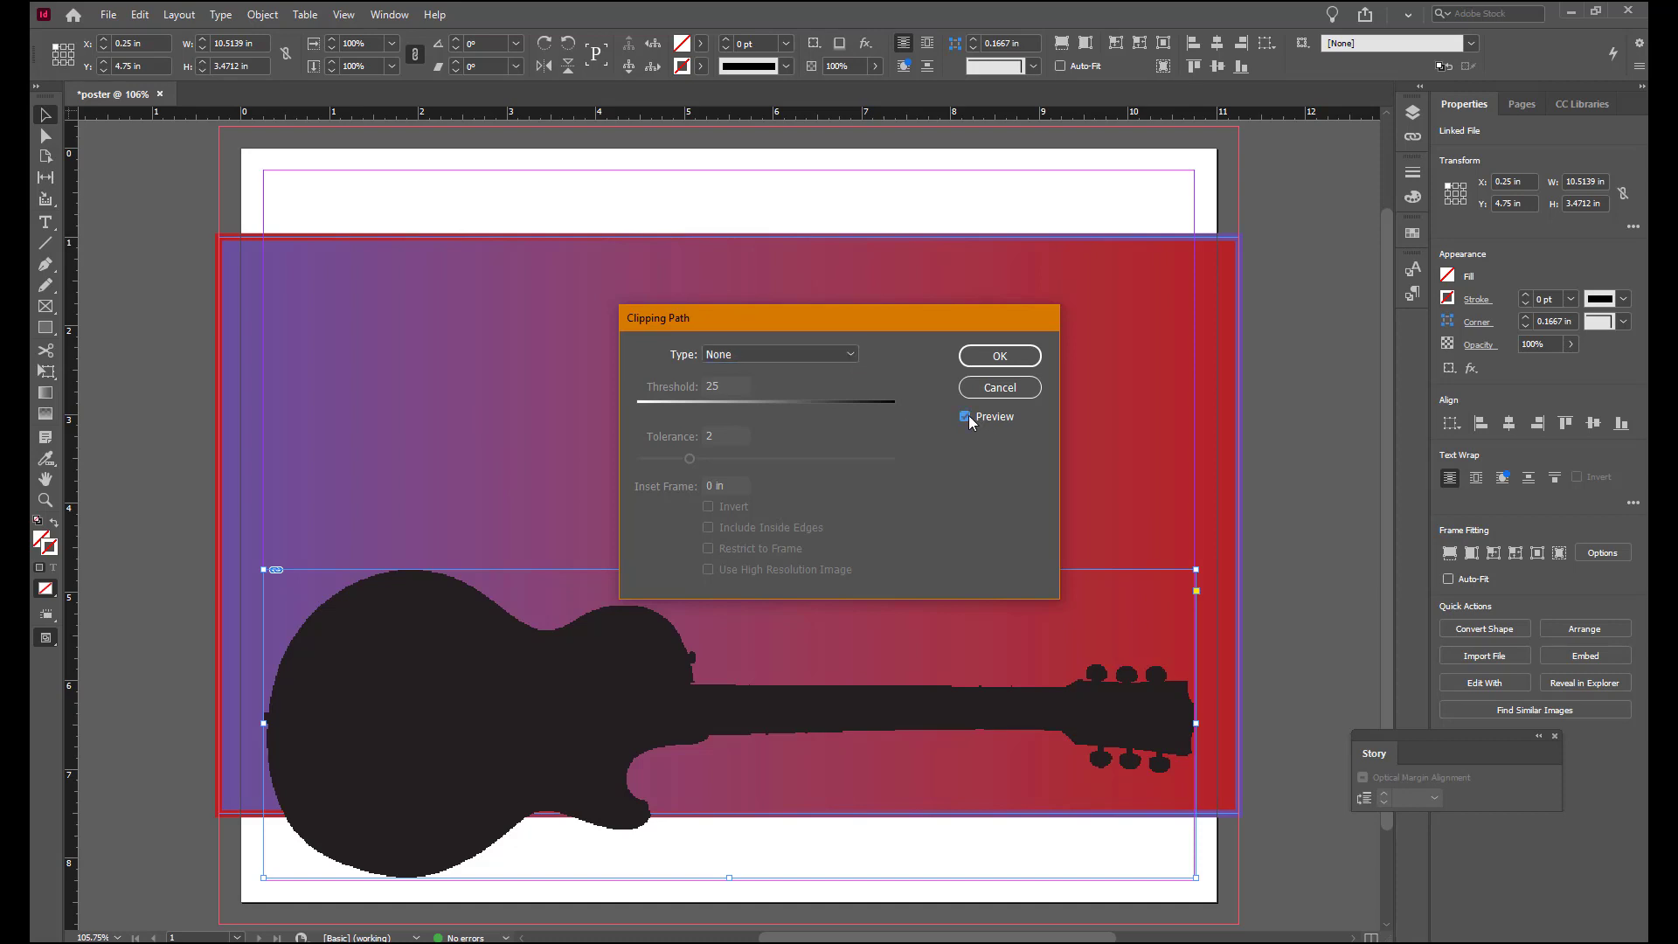
pyautogui.click(856, 354)
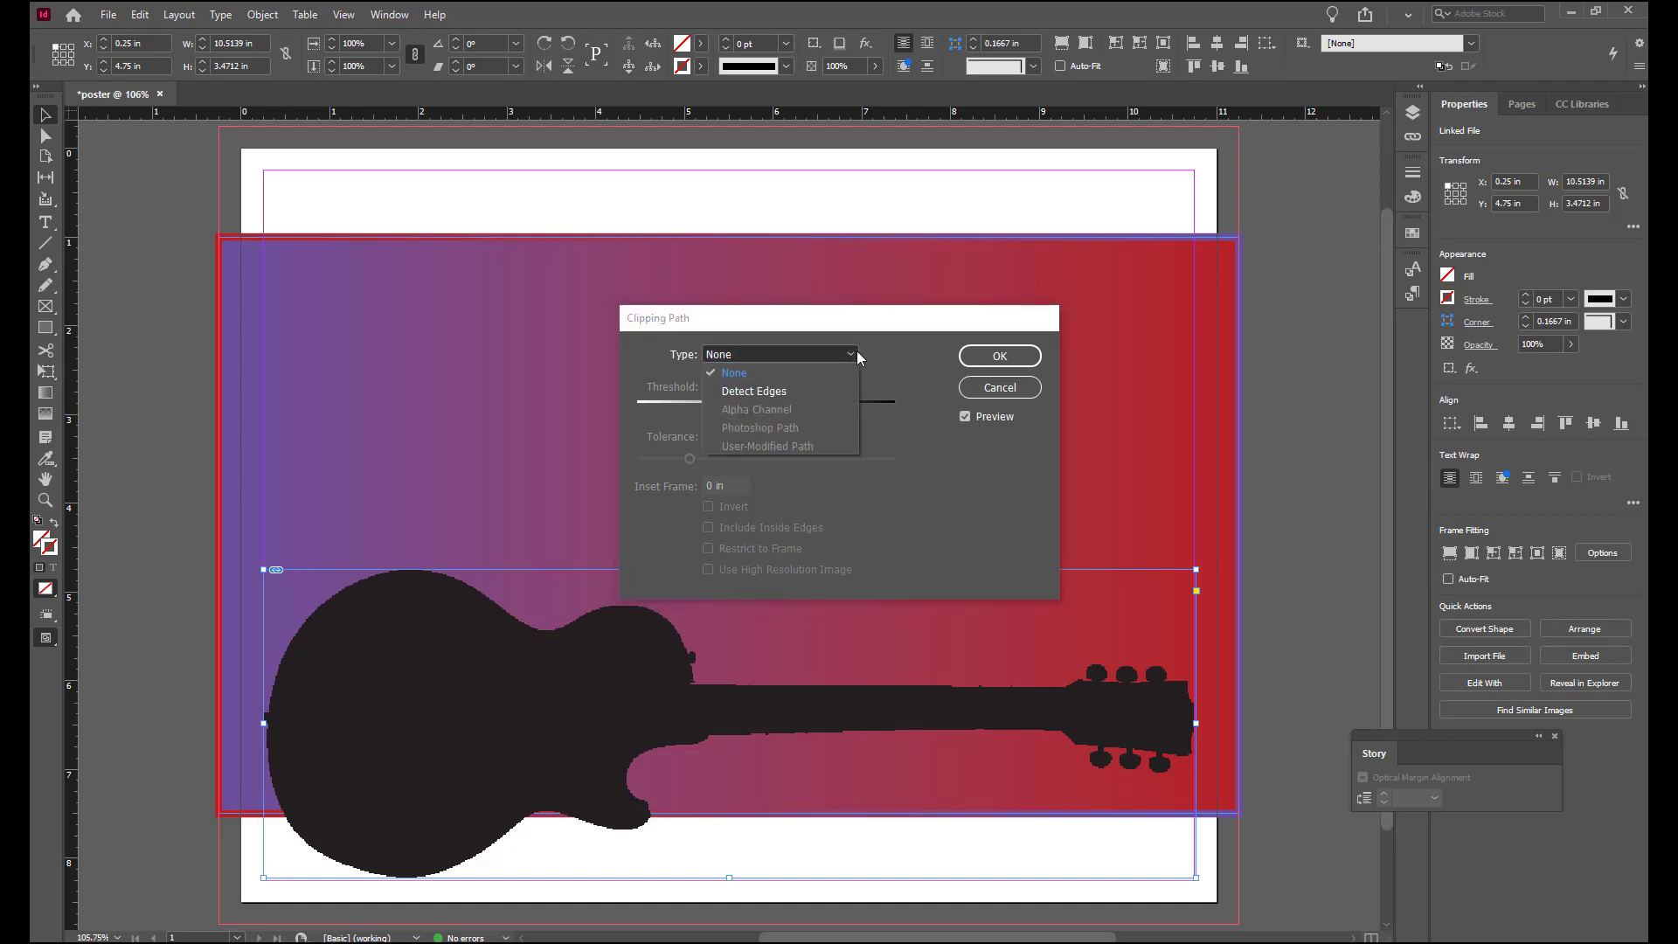
pyautogui.click(804, 391)
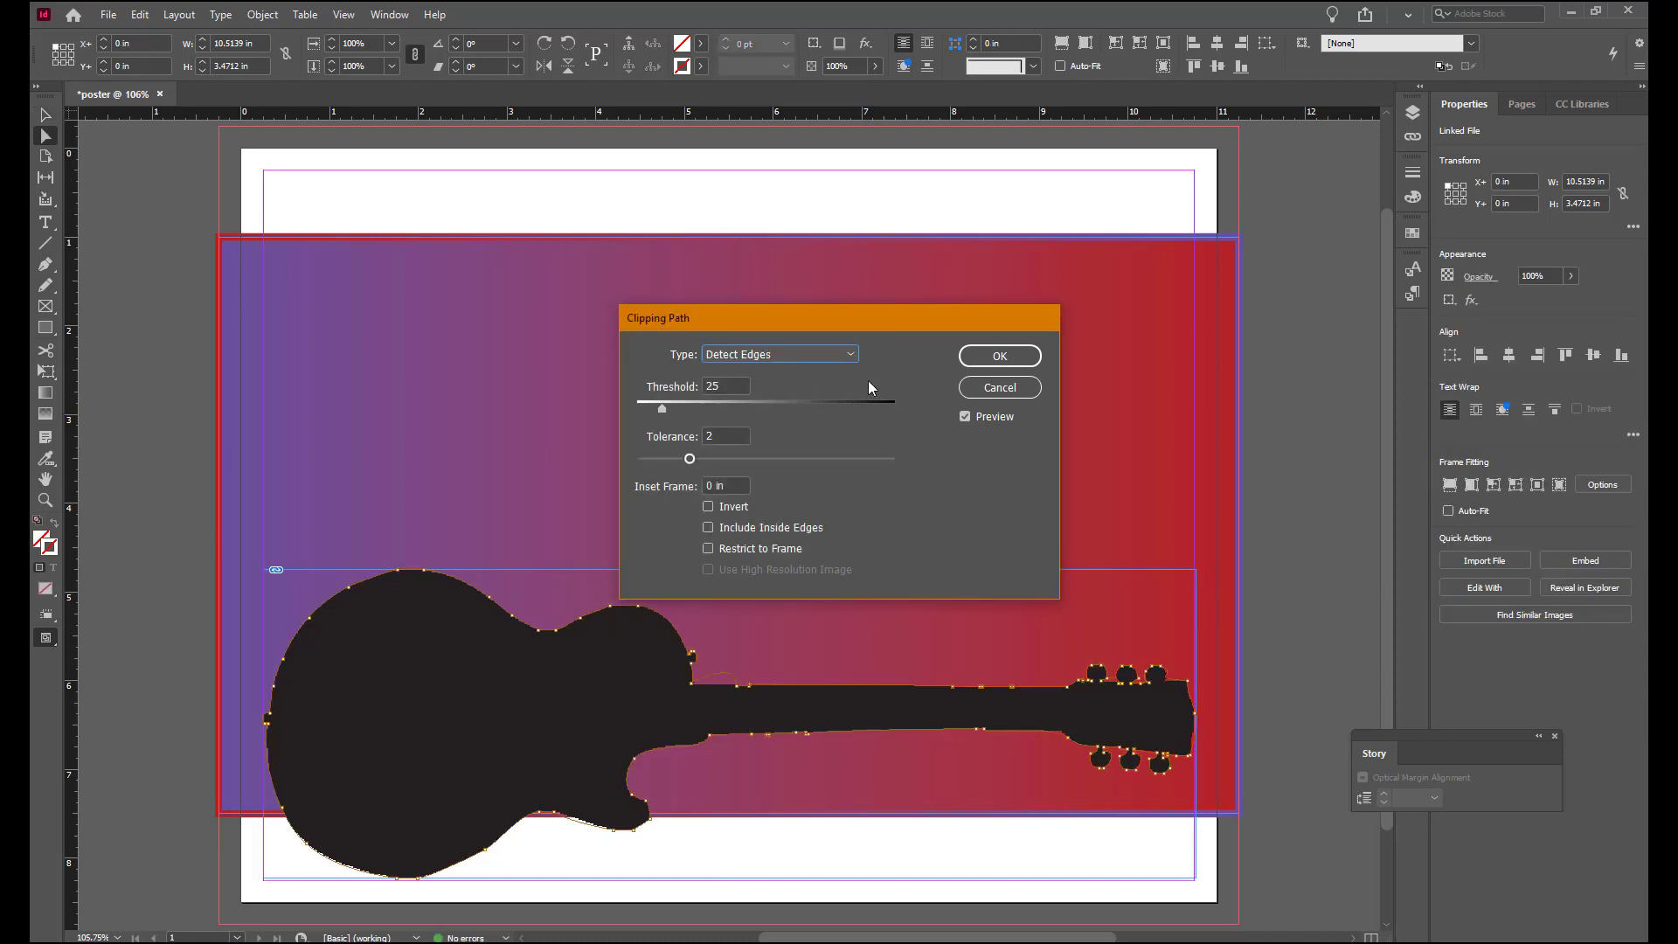
pyautogui.click(973, 359)
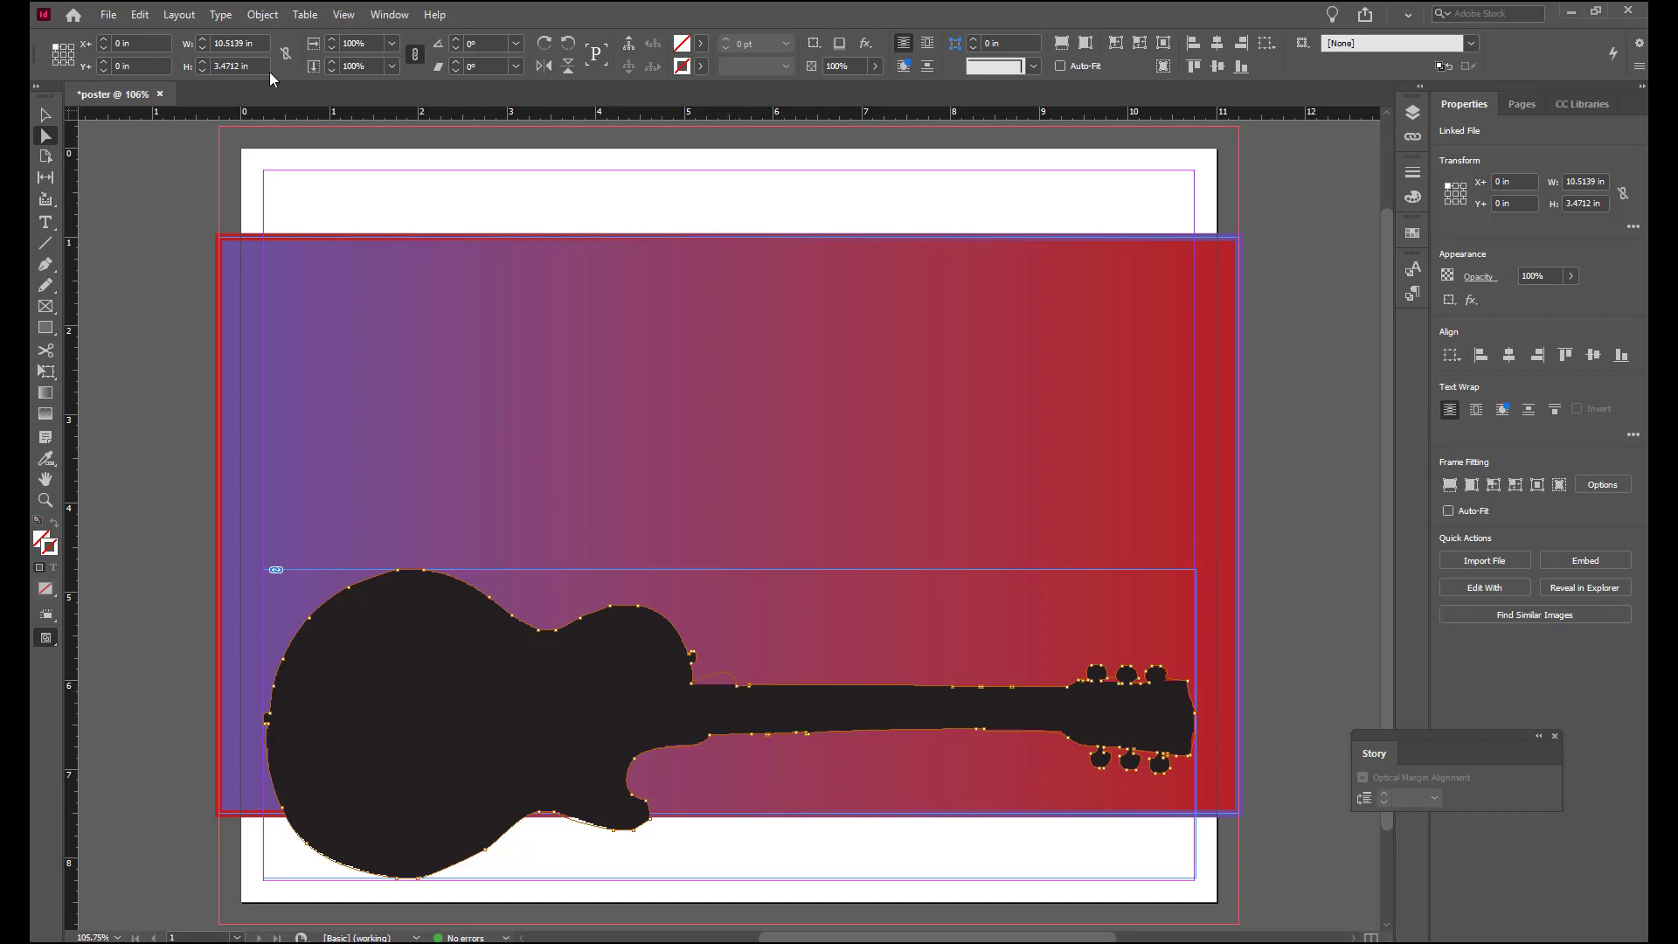
# Convert the guitar outline's clipping path to a frame
pyautogui.click(260, 15)
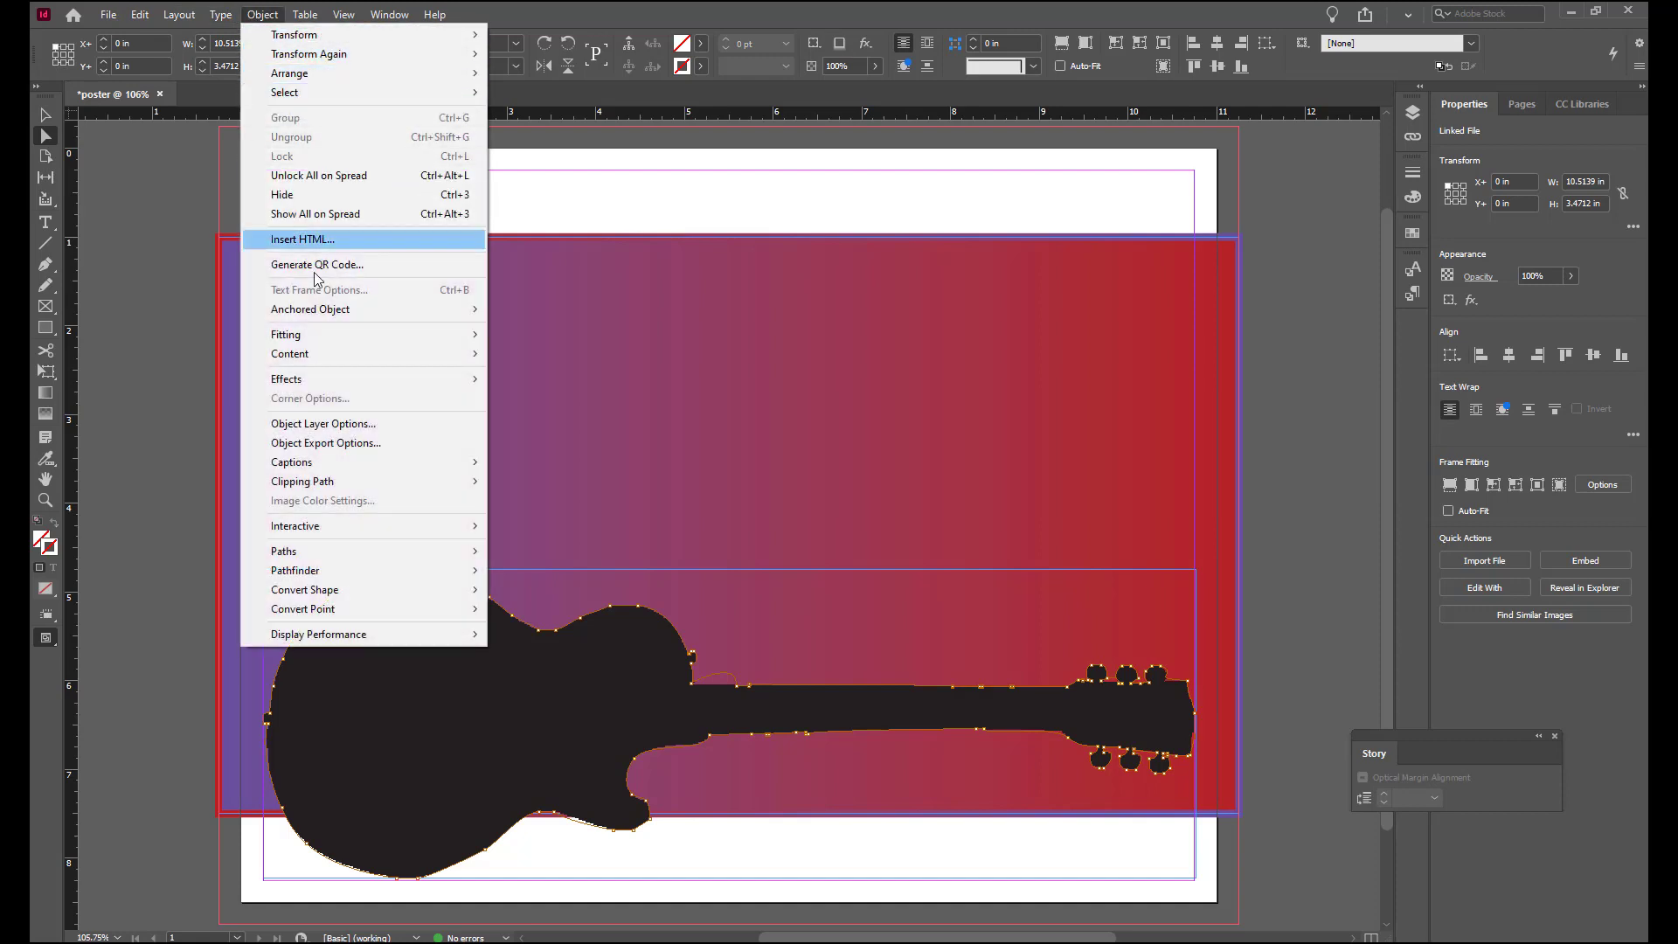
pyautogui.moveTo(323, 480)
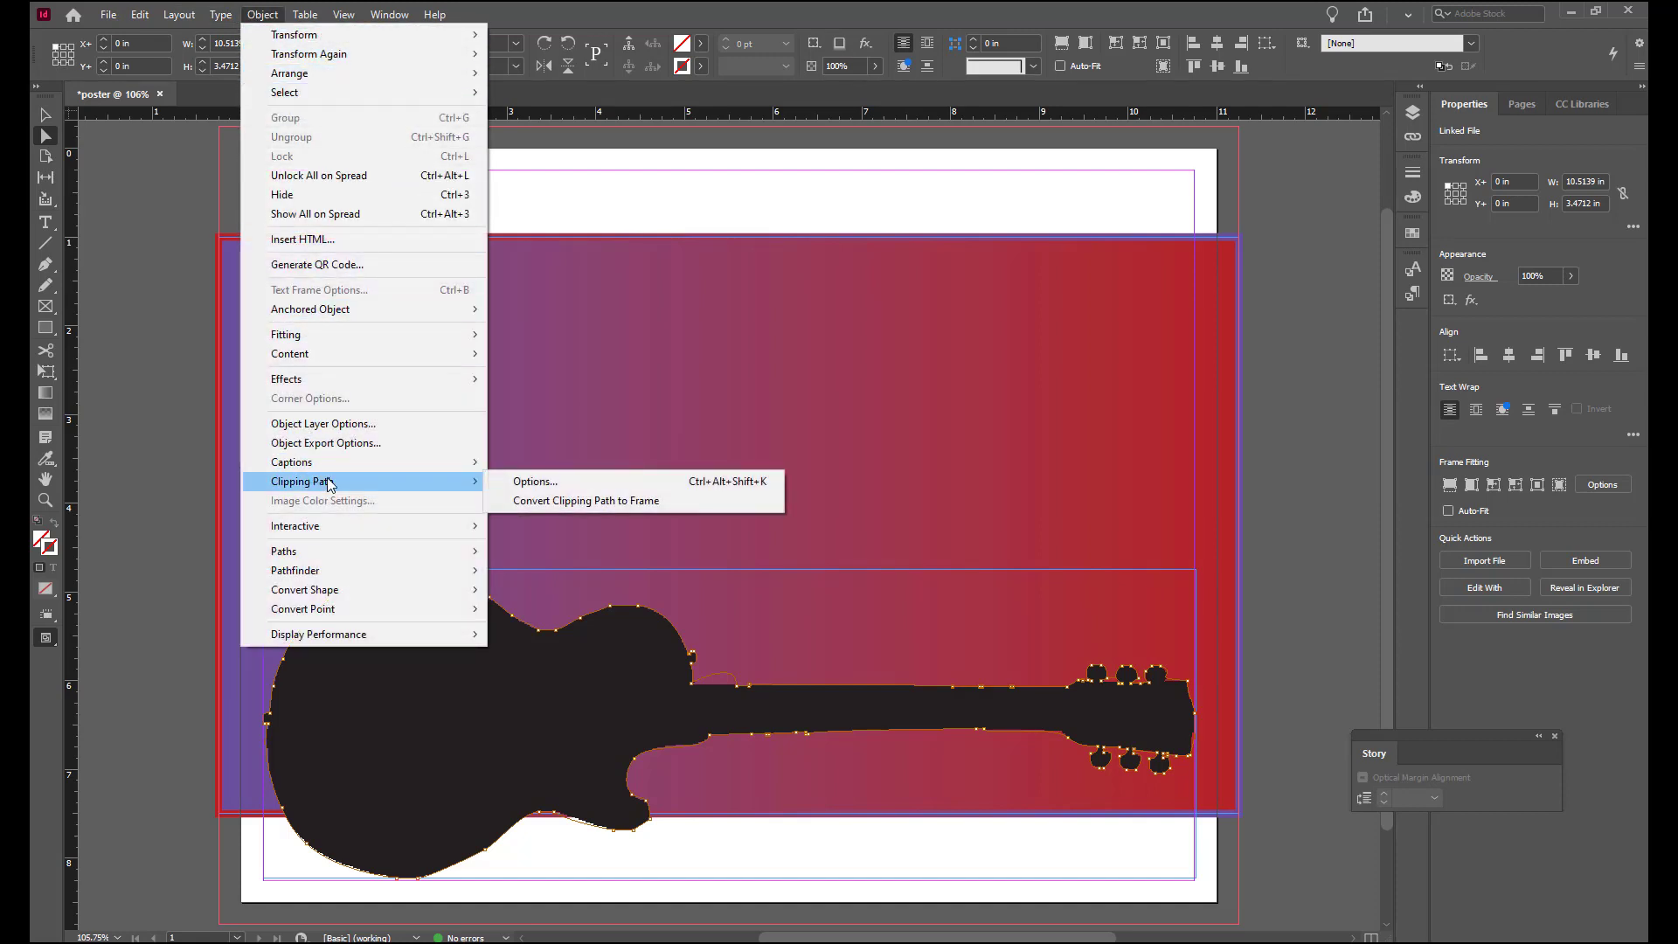
pyautogui.click(548, 501)
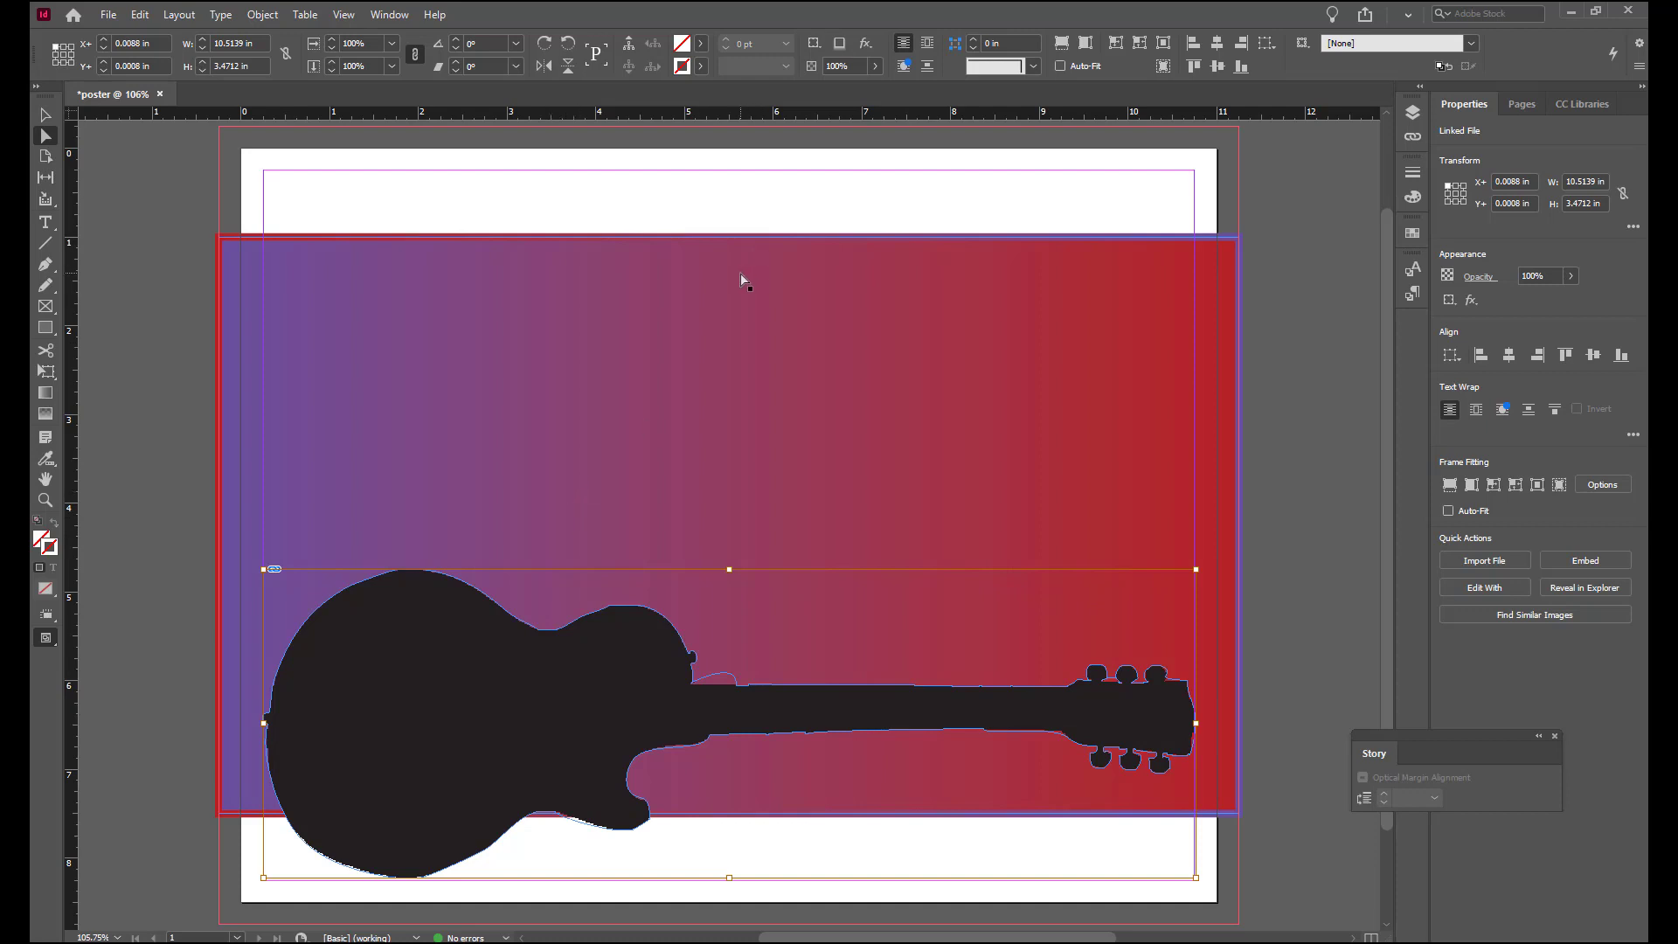
# Delete the black guitar artwork from inside its frame, keeping the empty guitar-shaped frame
pyautogui.keyDown('ctrl'); pyautogui.click(615, 702); pyautogui.keyUp('ctrl')
pyautogui.keyDown('ctrl'); pyautogui.click(793, 581); pyautogui.keyUp('ctrl')
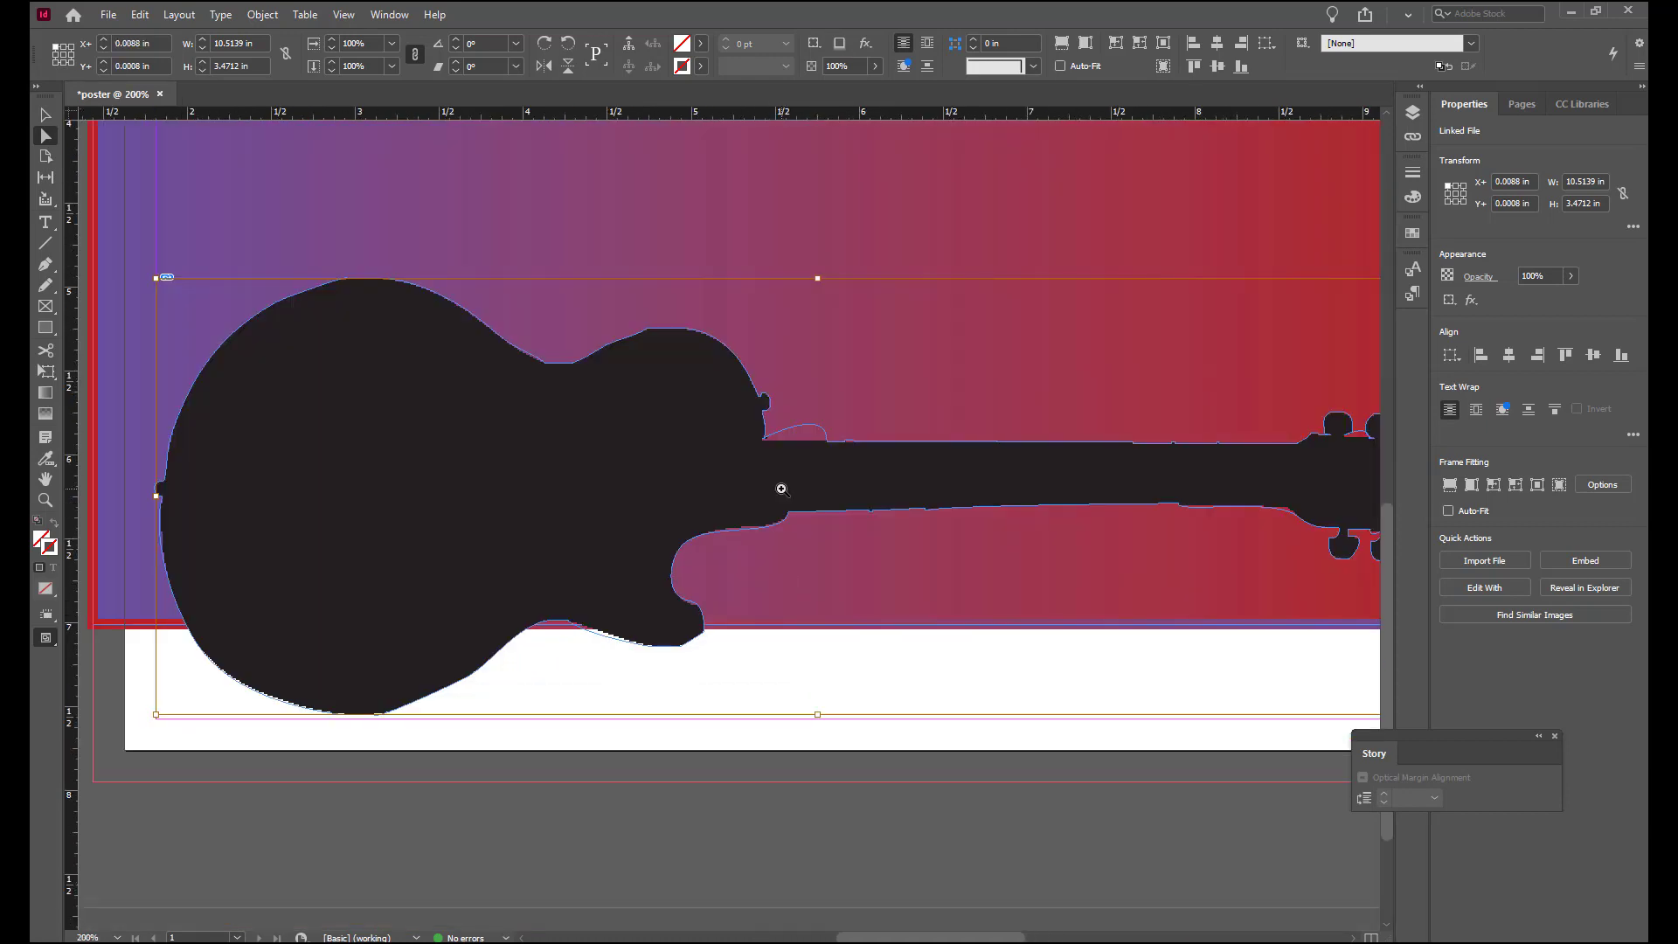
pyautogui.keyDown('ctrl'); pyautogui.click(779, 486); pyautogui.keyUp('ctrl')
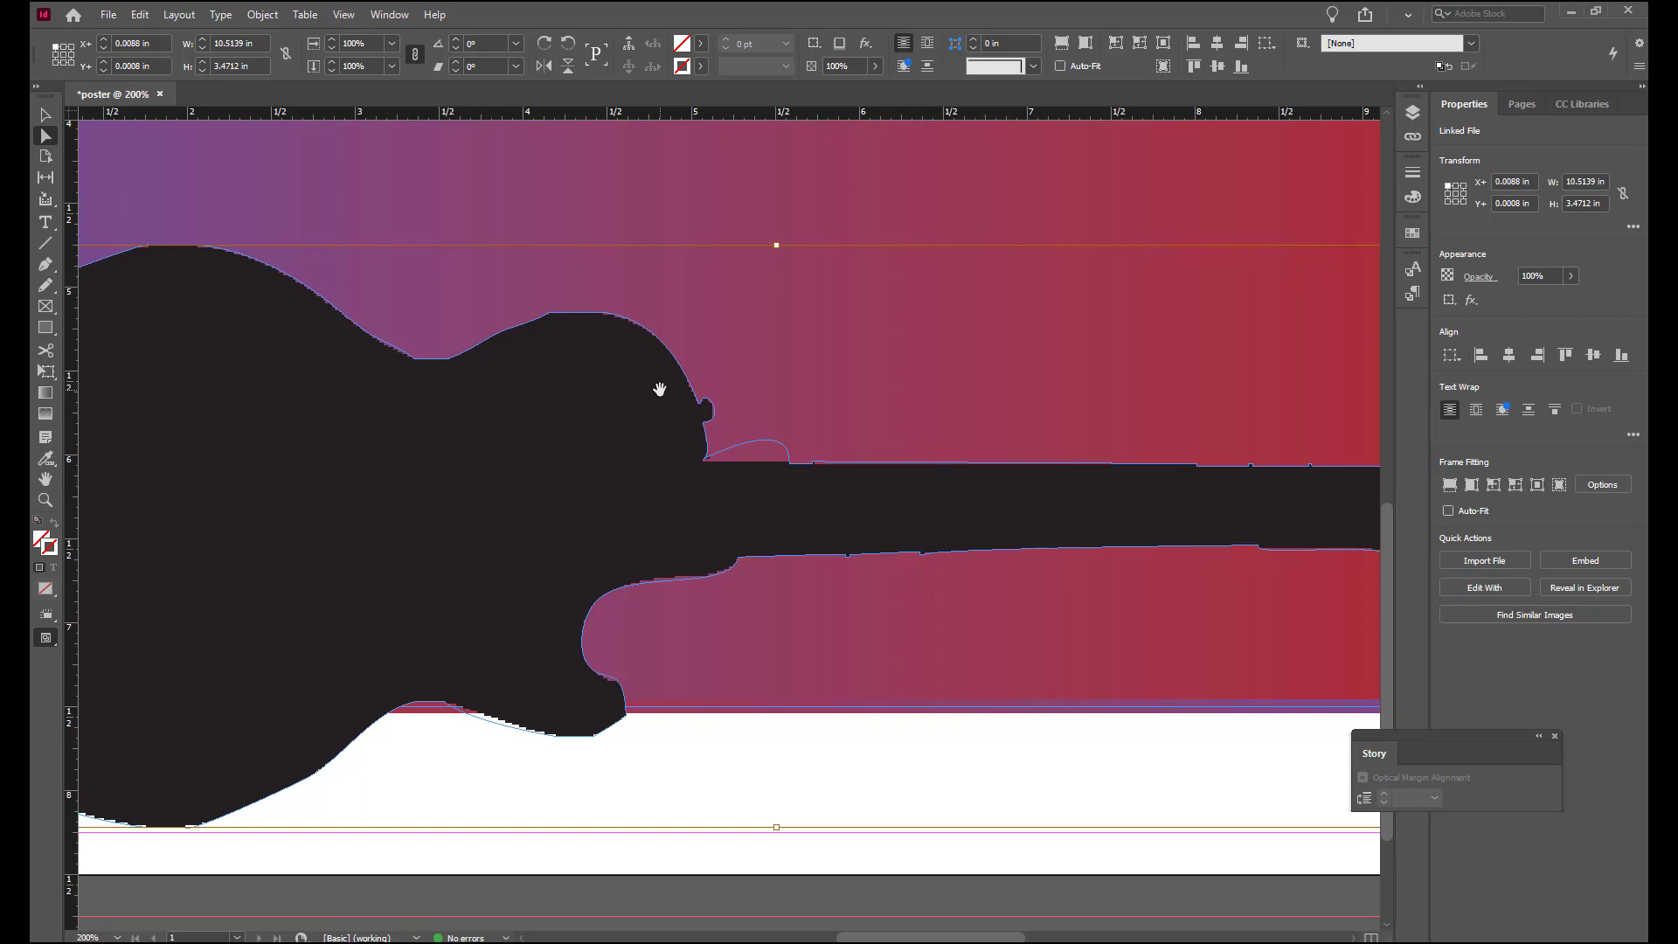
pyautogui.press('Delete')
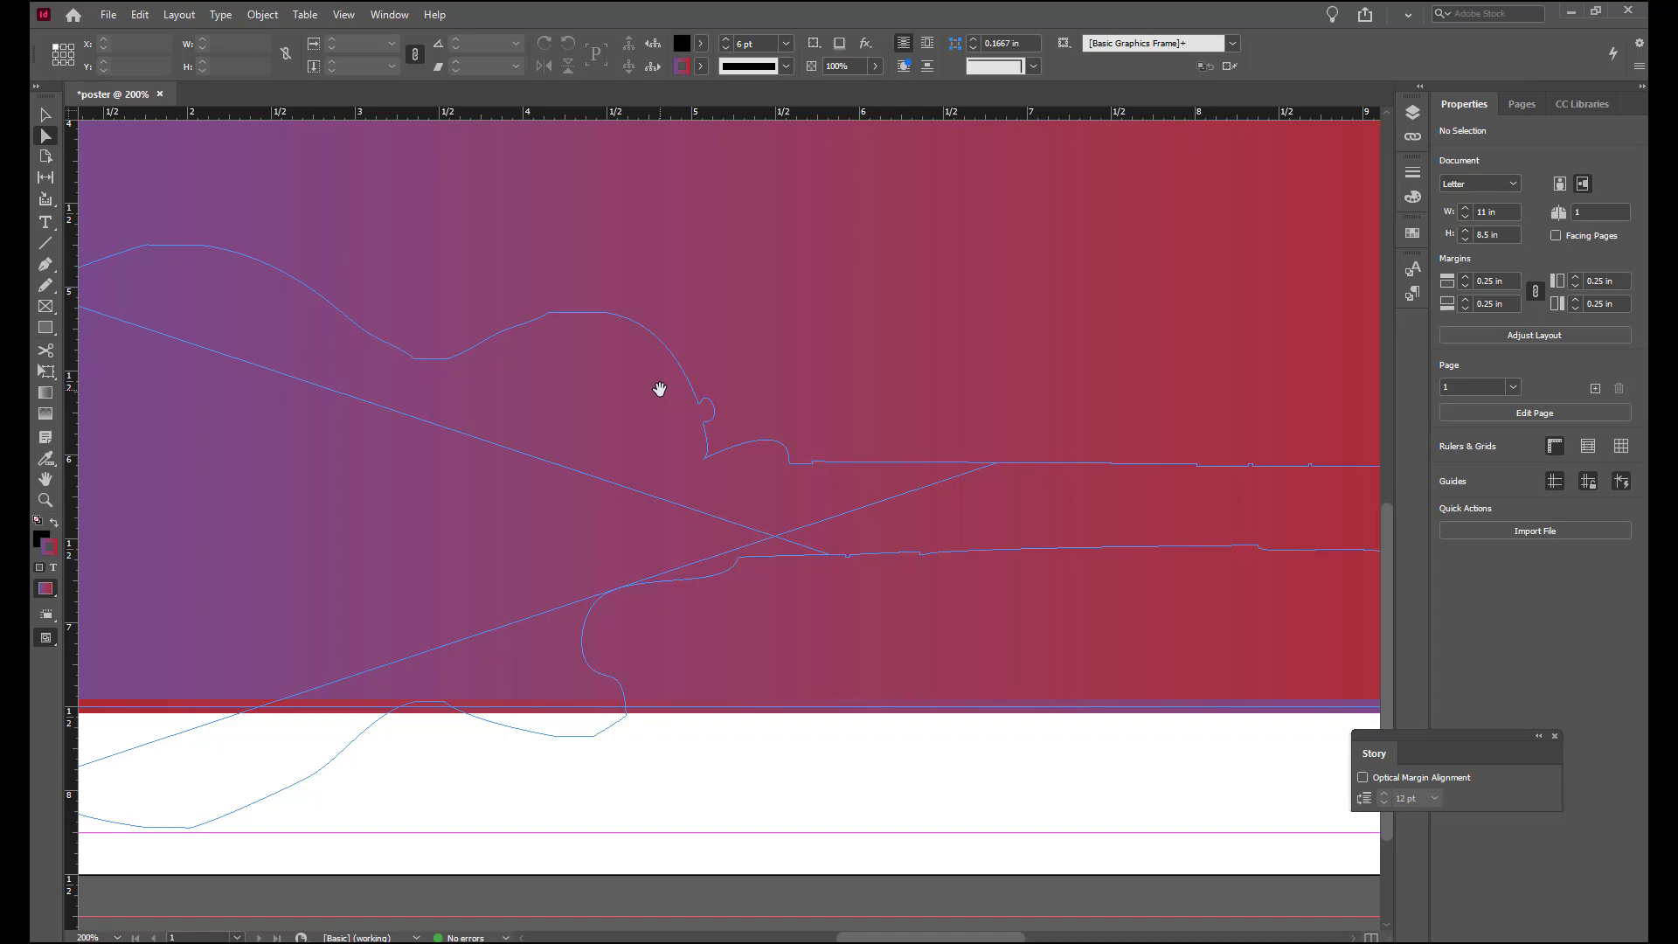
# Place guitar.jpg from the WIP > Concert folder into the empty guitar-shaped frame, accepting the image import options
pyautogui.press('v')
pyautogui.click(624, 329)
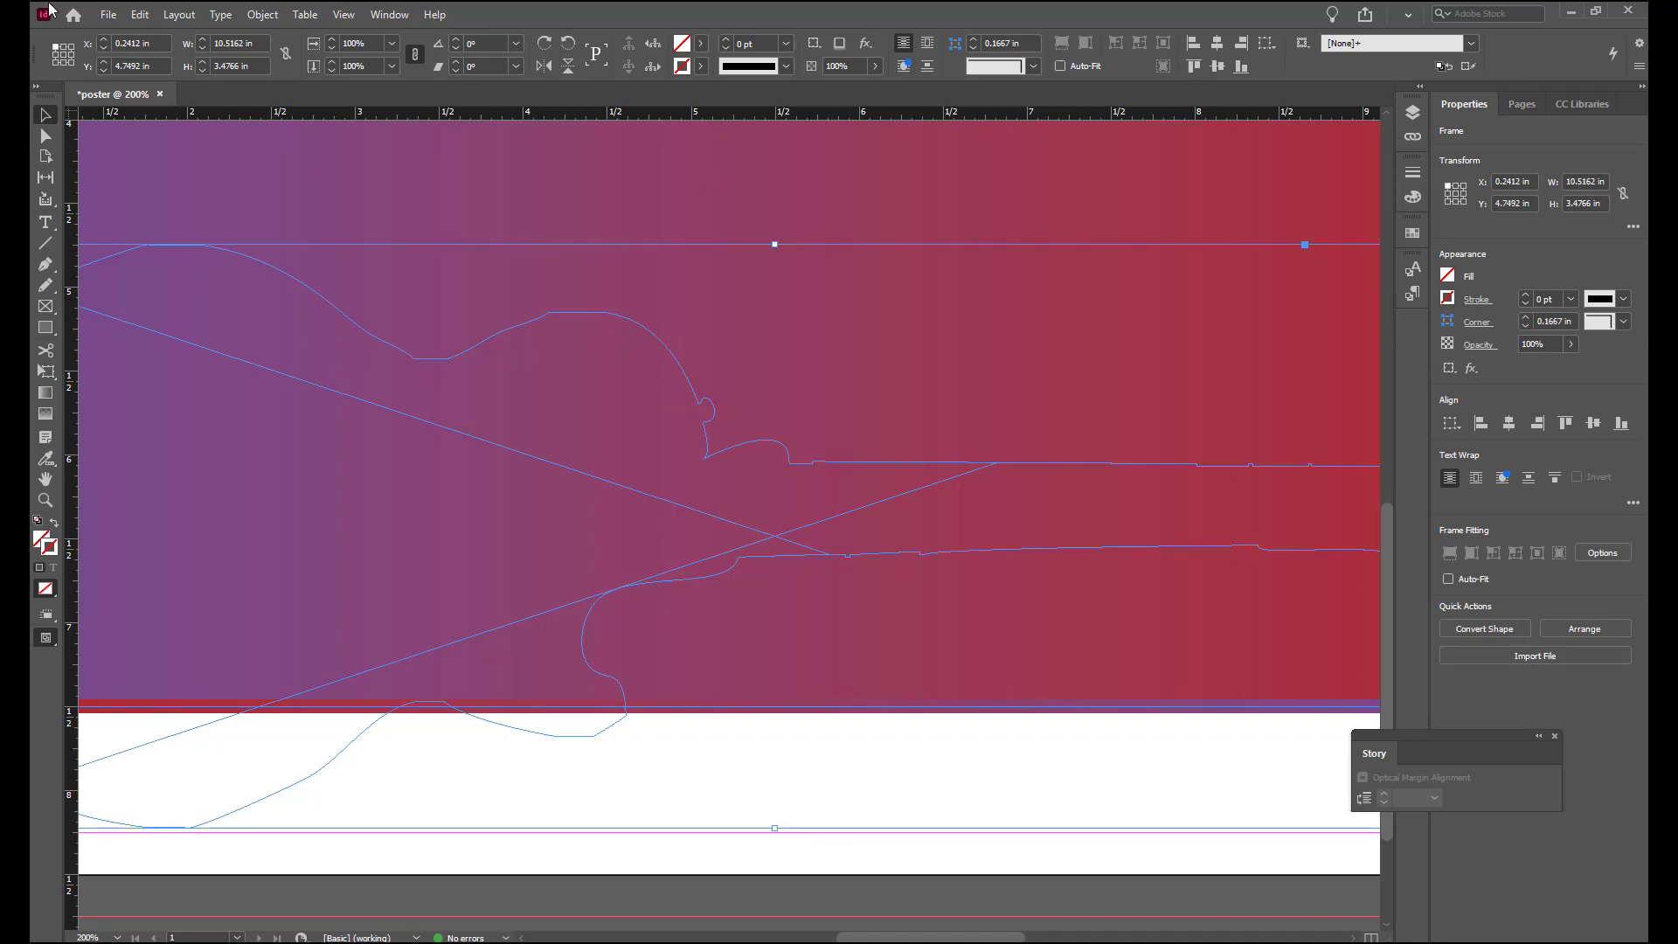
pyautogui.click(106, 17)
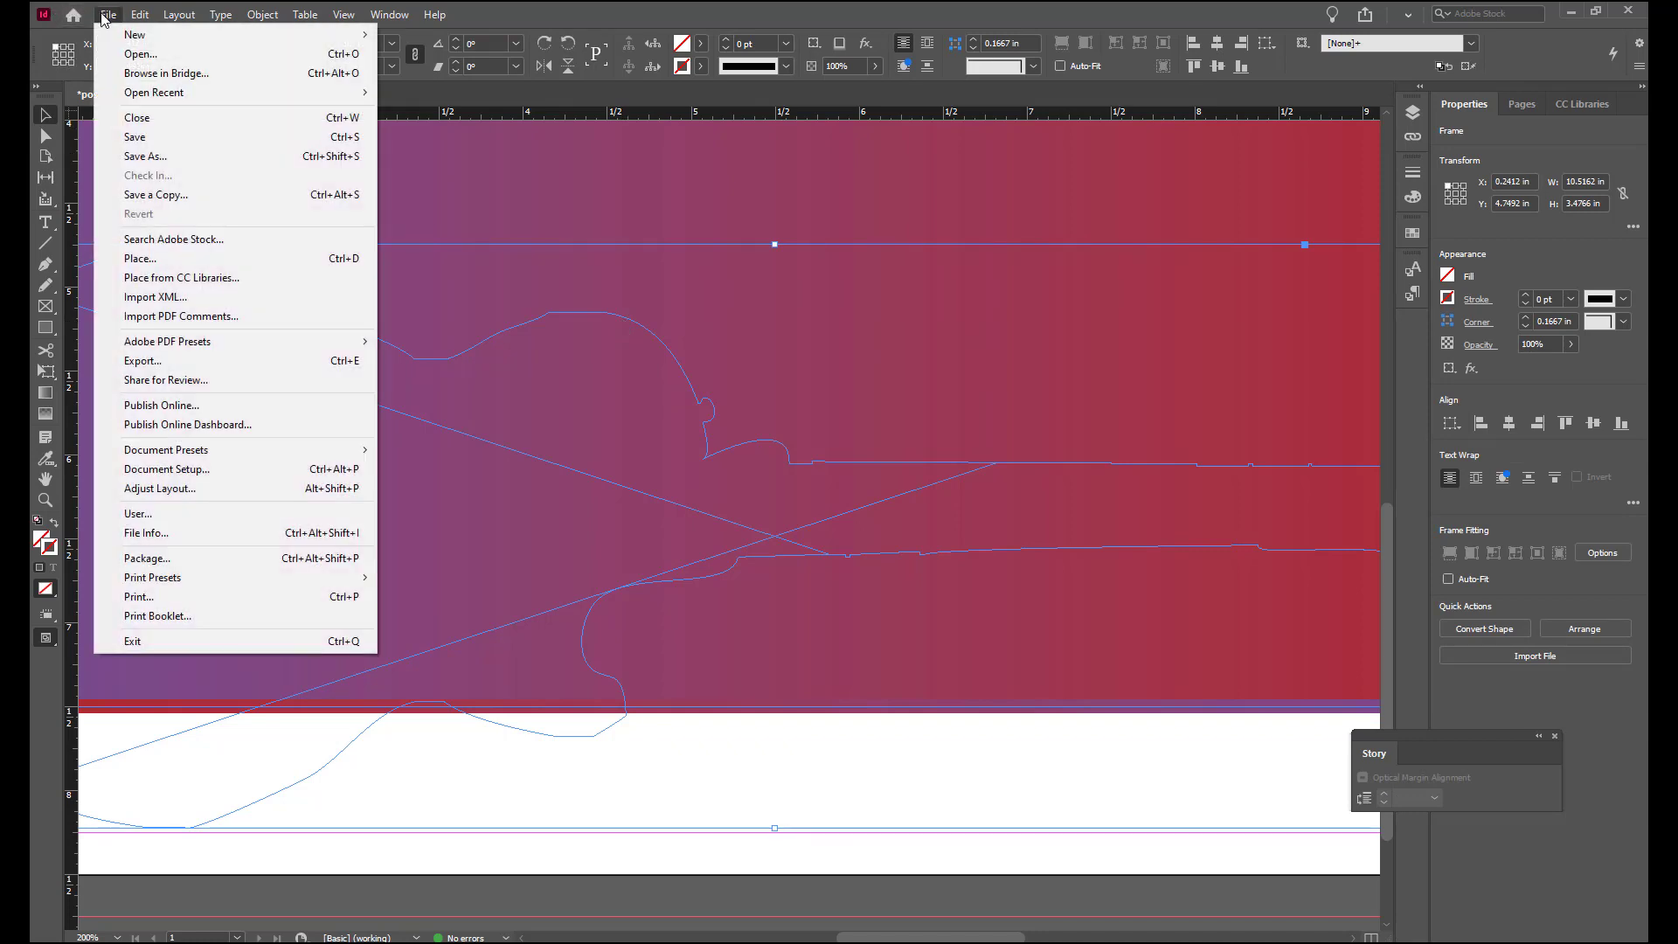
pyautogui.click(153, 262)
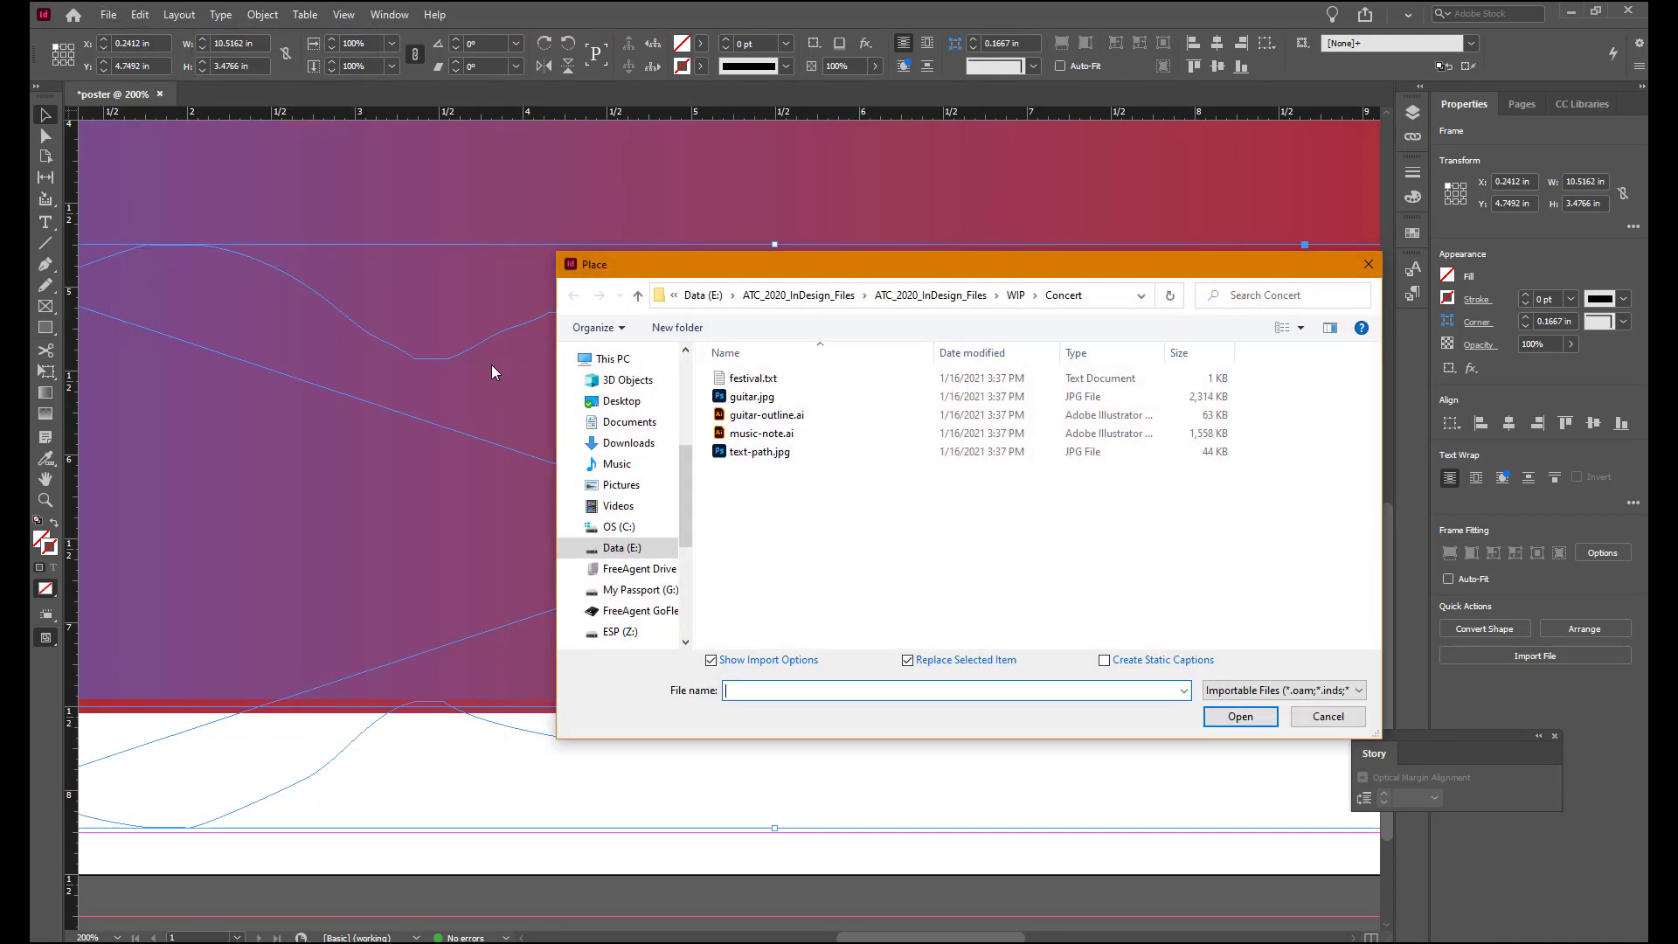
pyautogui.click(751, 399)
pyautogui.doubleClick(755, 402)
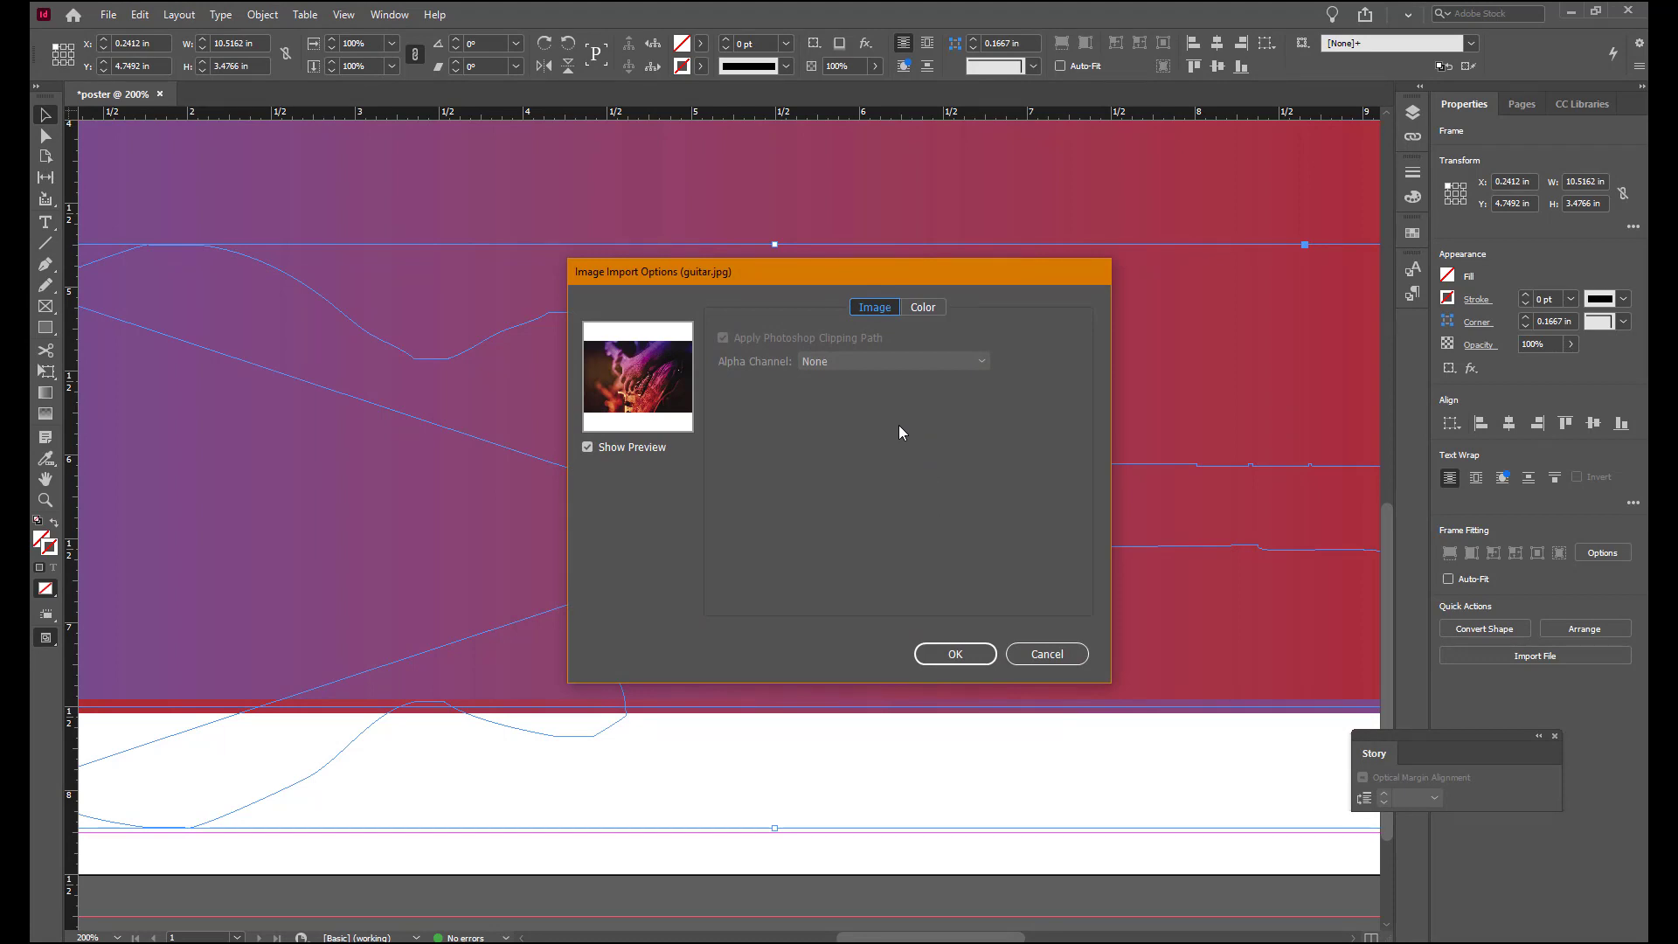
pyautogui.click(955, 655)
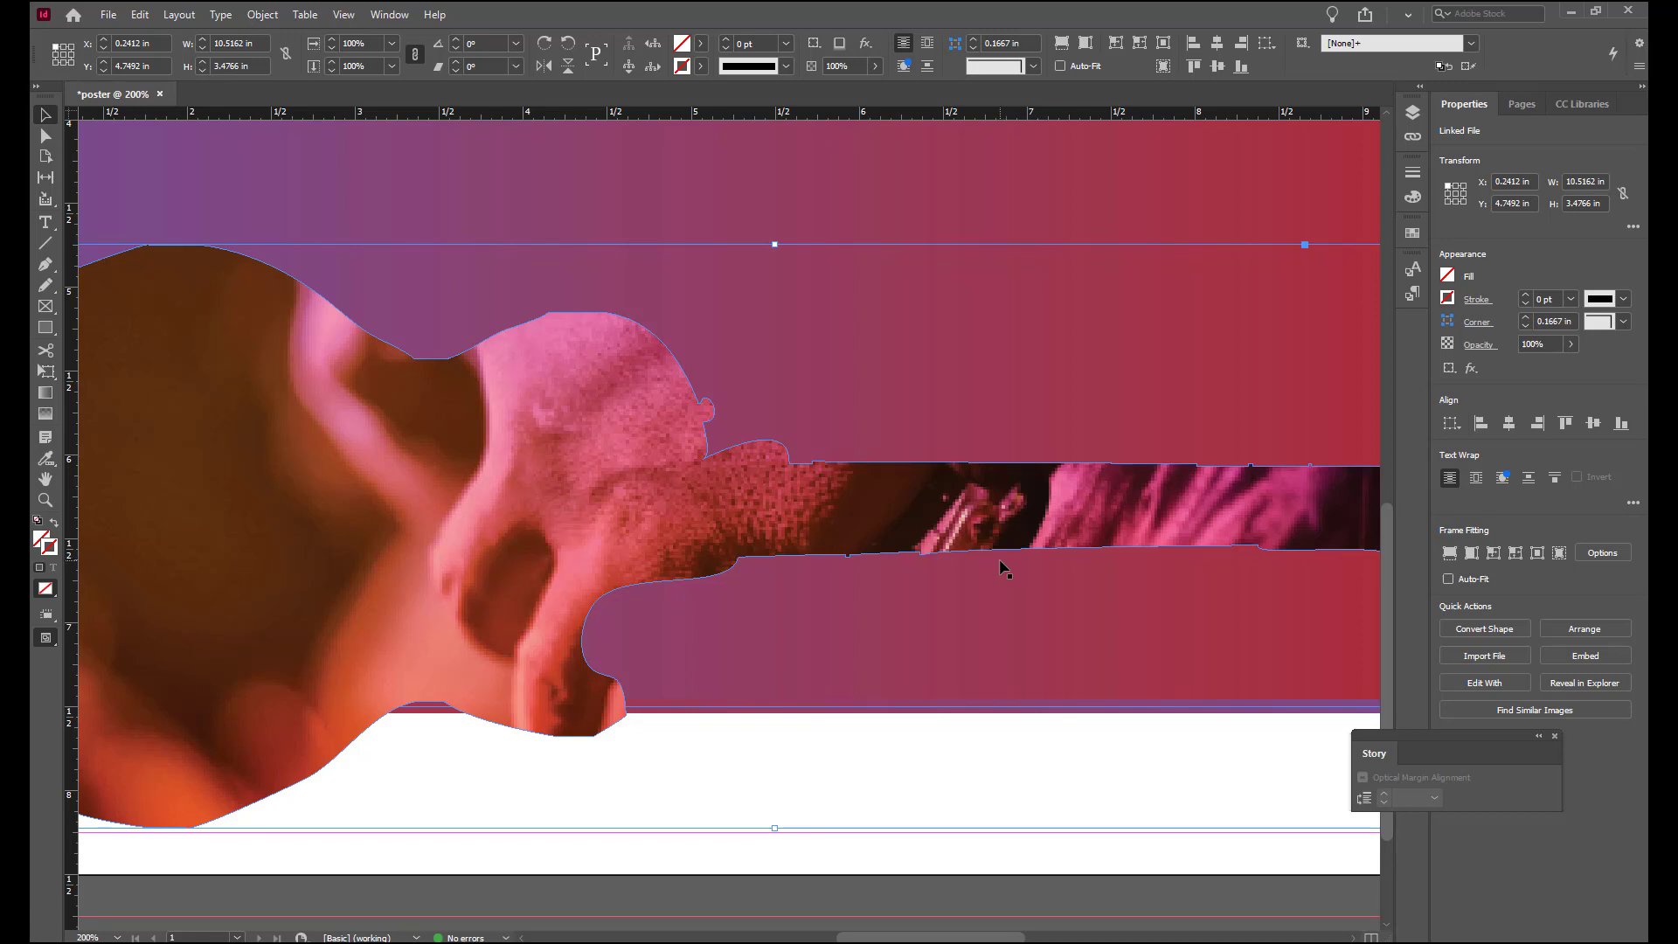
# Set the content type of the gradient background rectangle to Graphic
pyautogui.hotkey('ctrl', 'd')
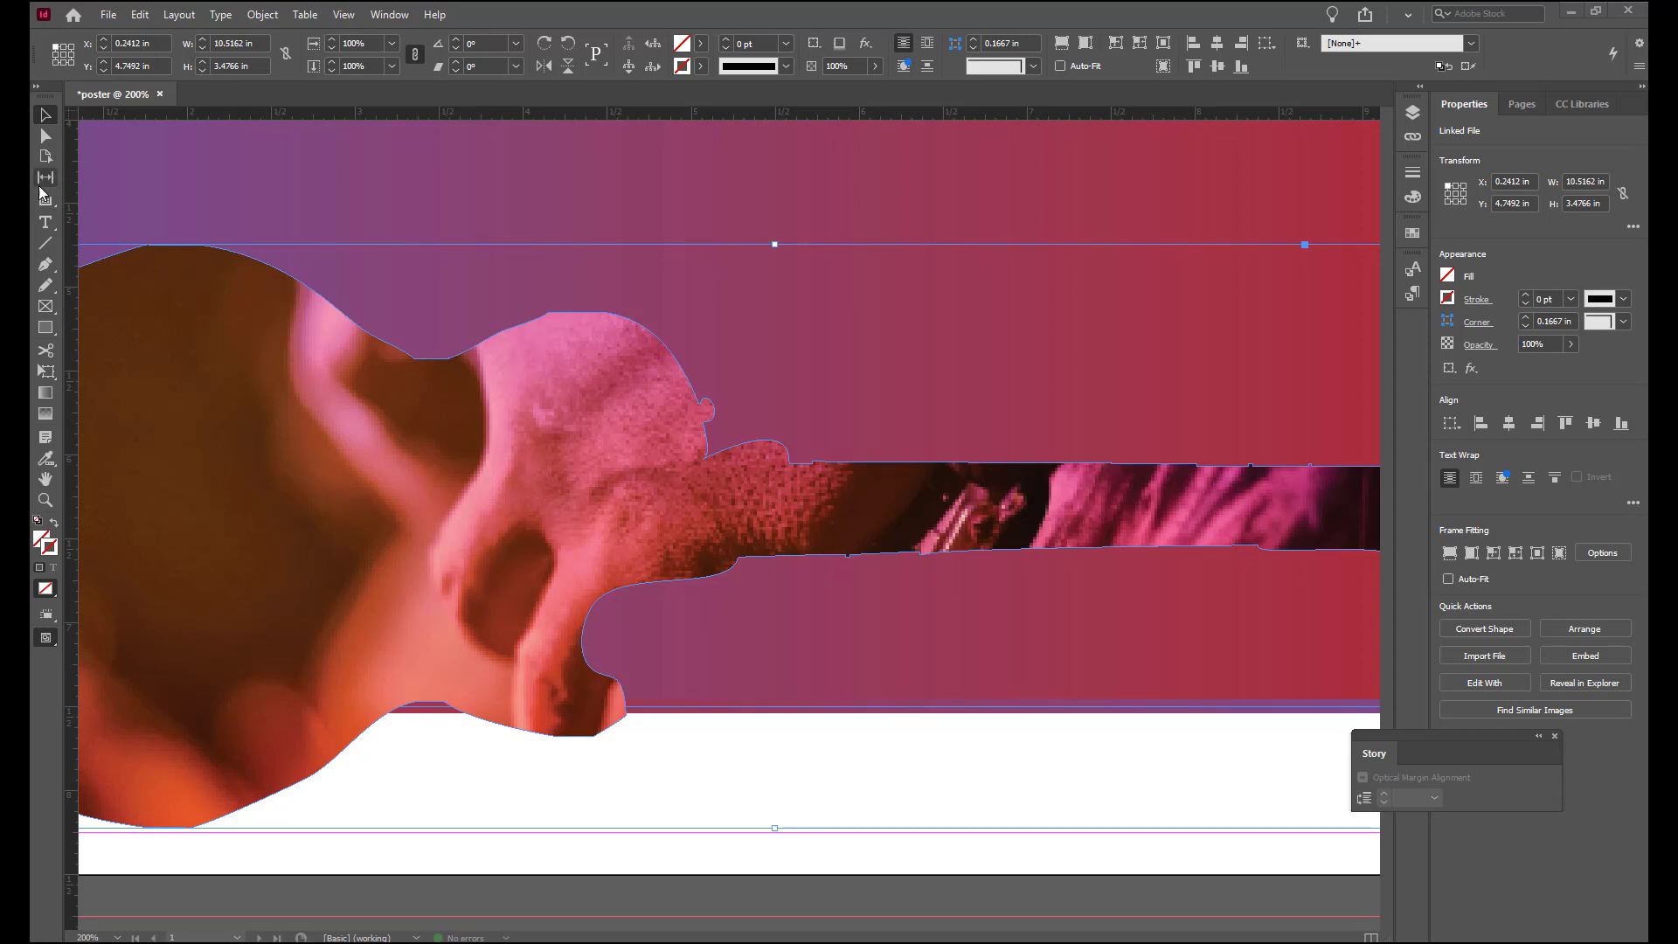
pyautogui.doubleClick(42, 485)
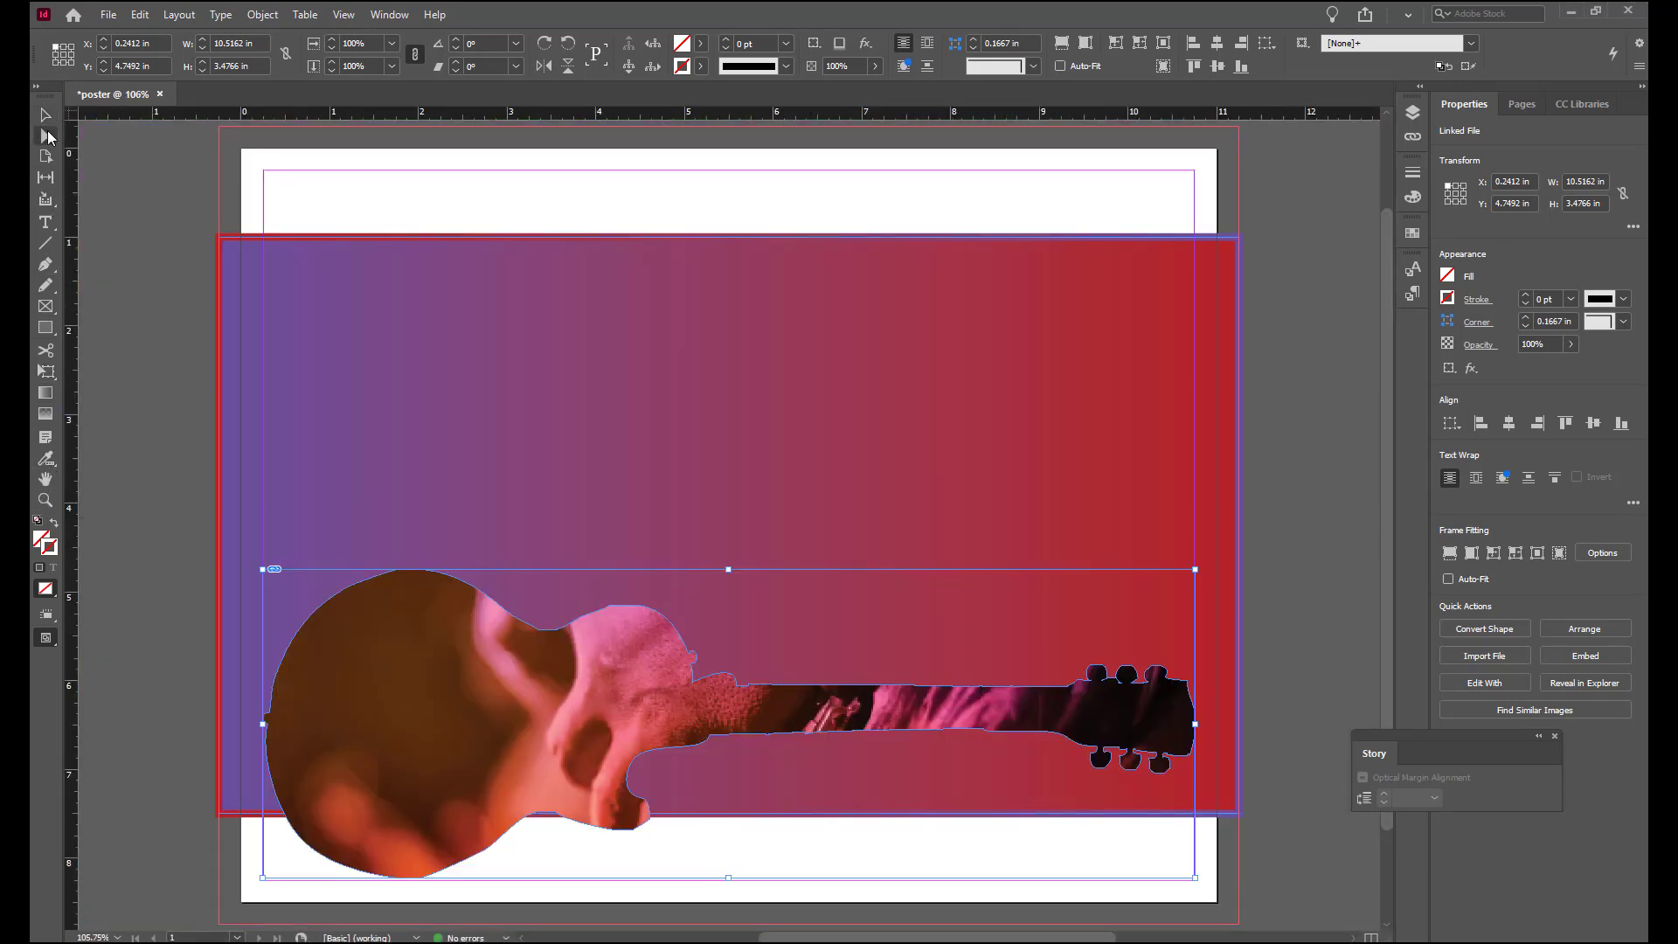
pyautogui.click(154, 395)
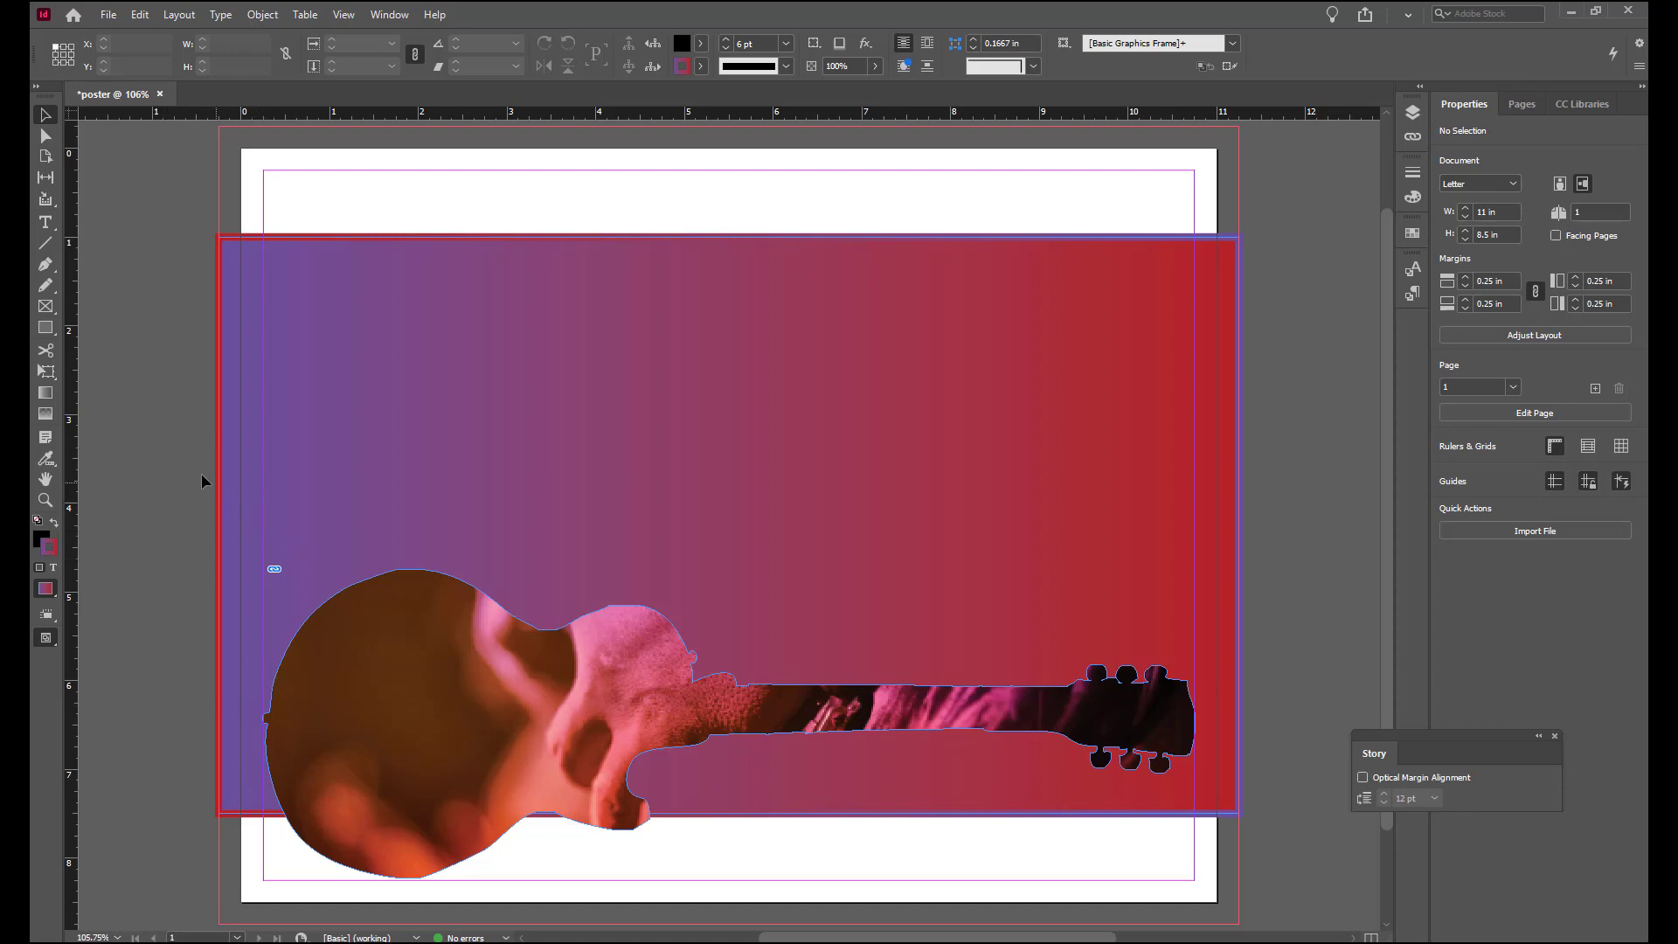
pyautogui.click(292, 281)
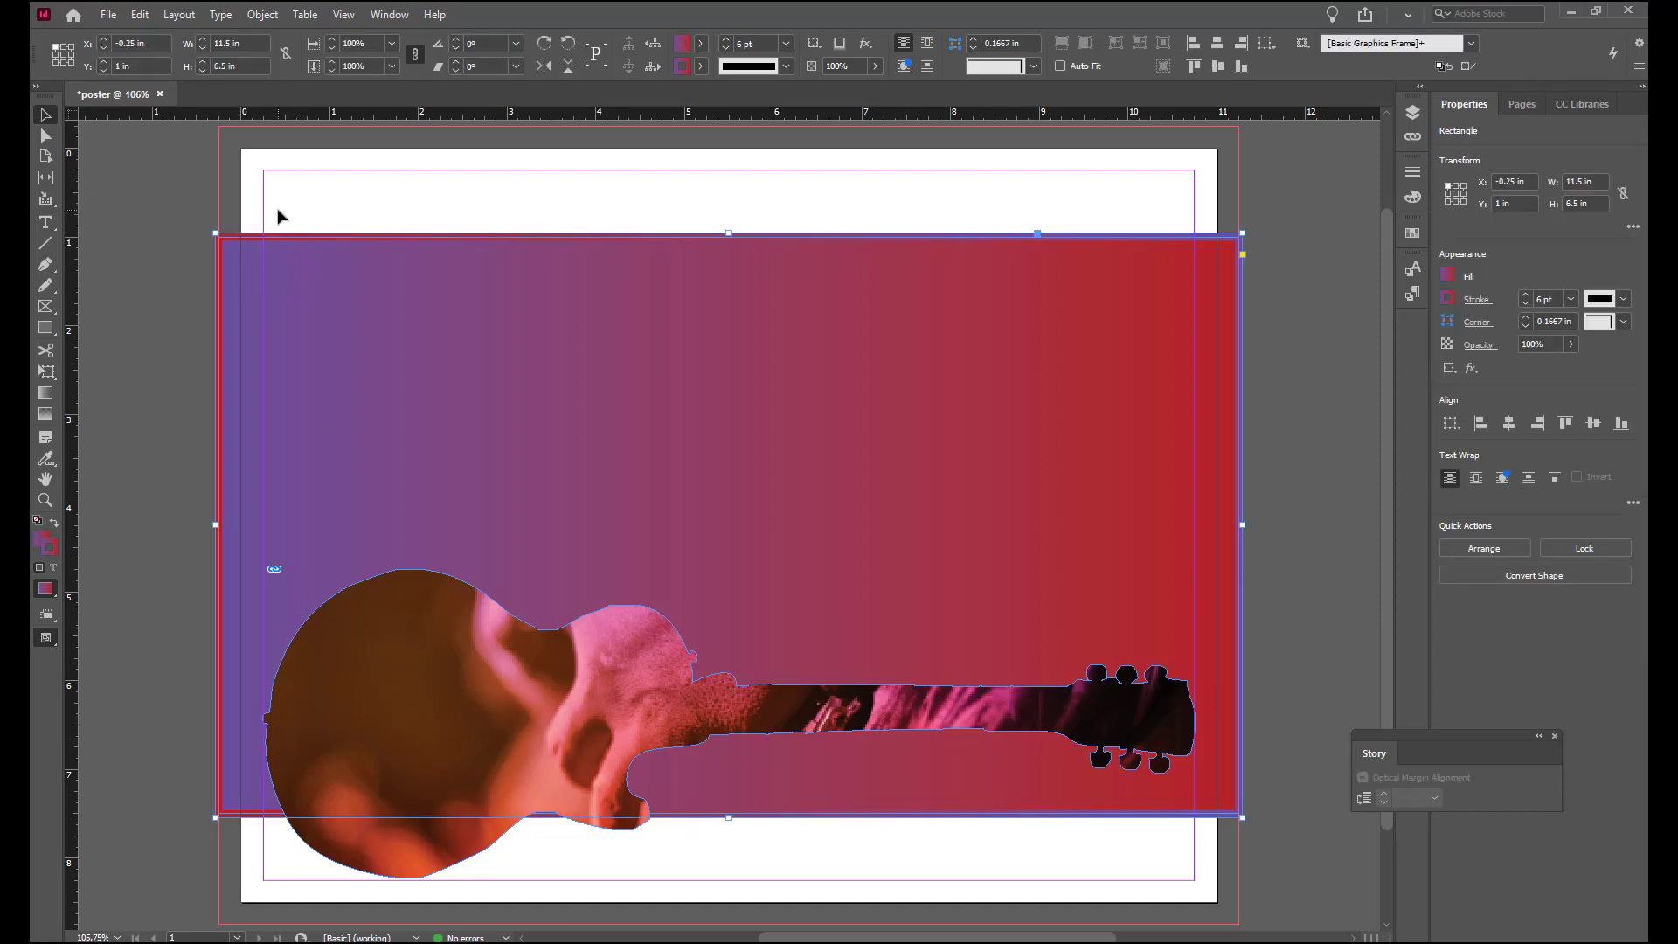
pyautogui.click(272, 18)
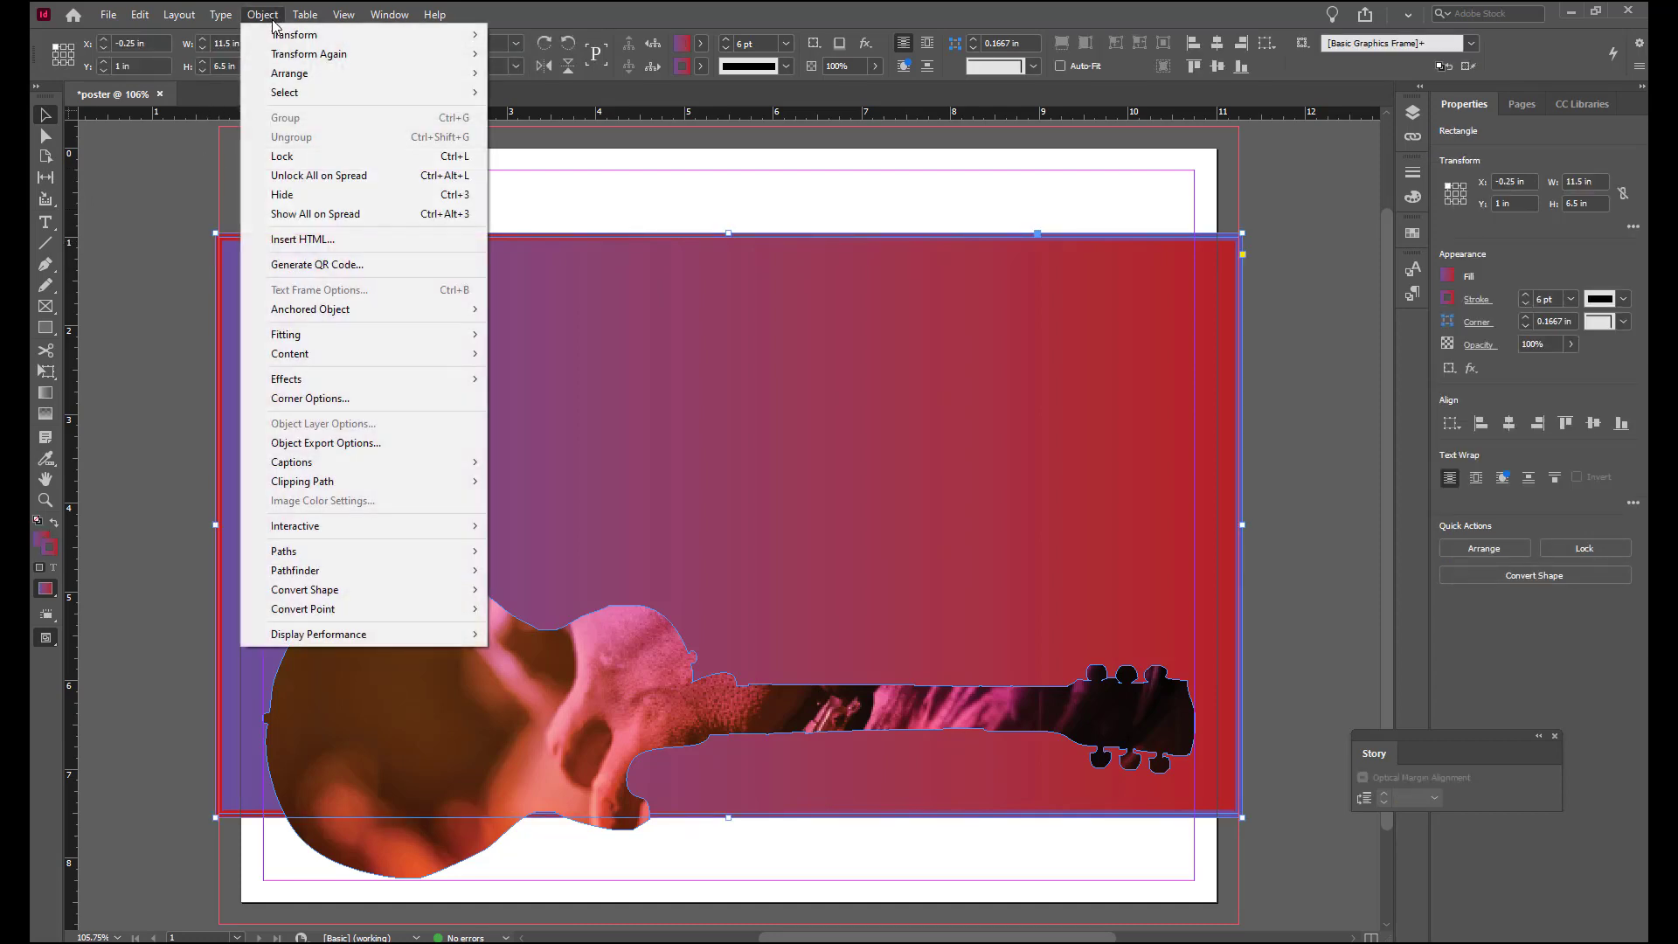
pyautogui.moveTo(285, 357)
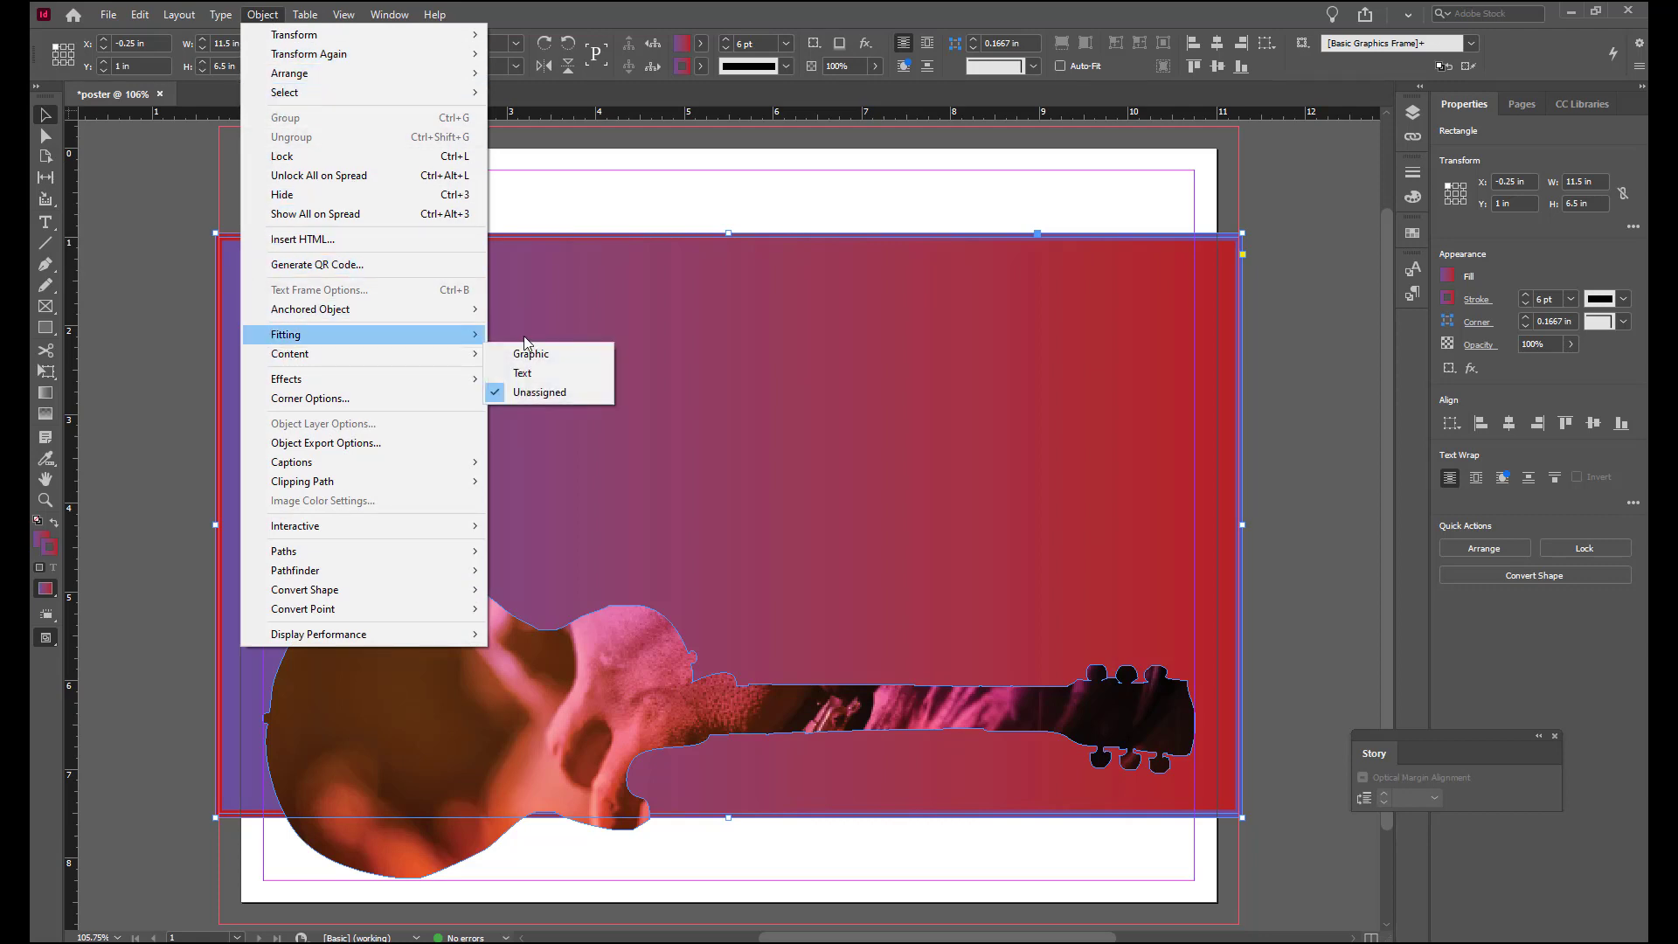
pyautogui.click(532, 354)
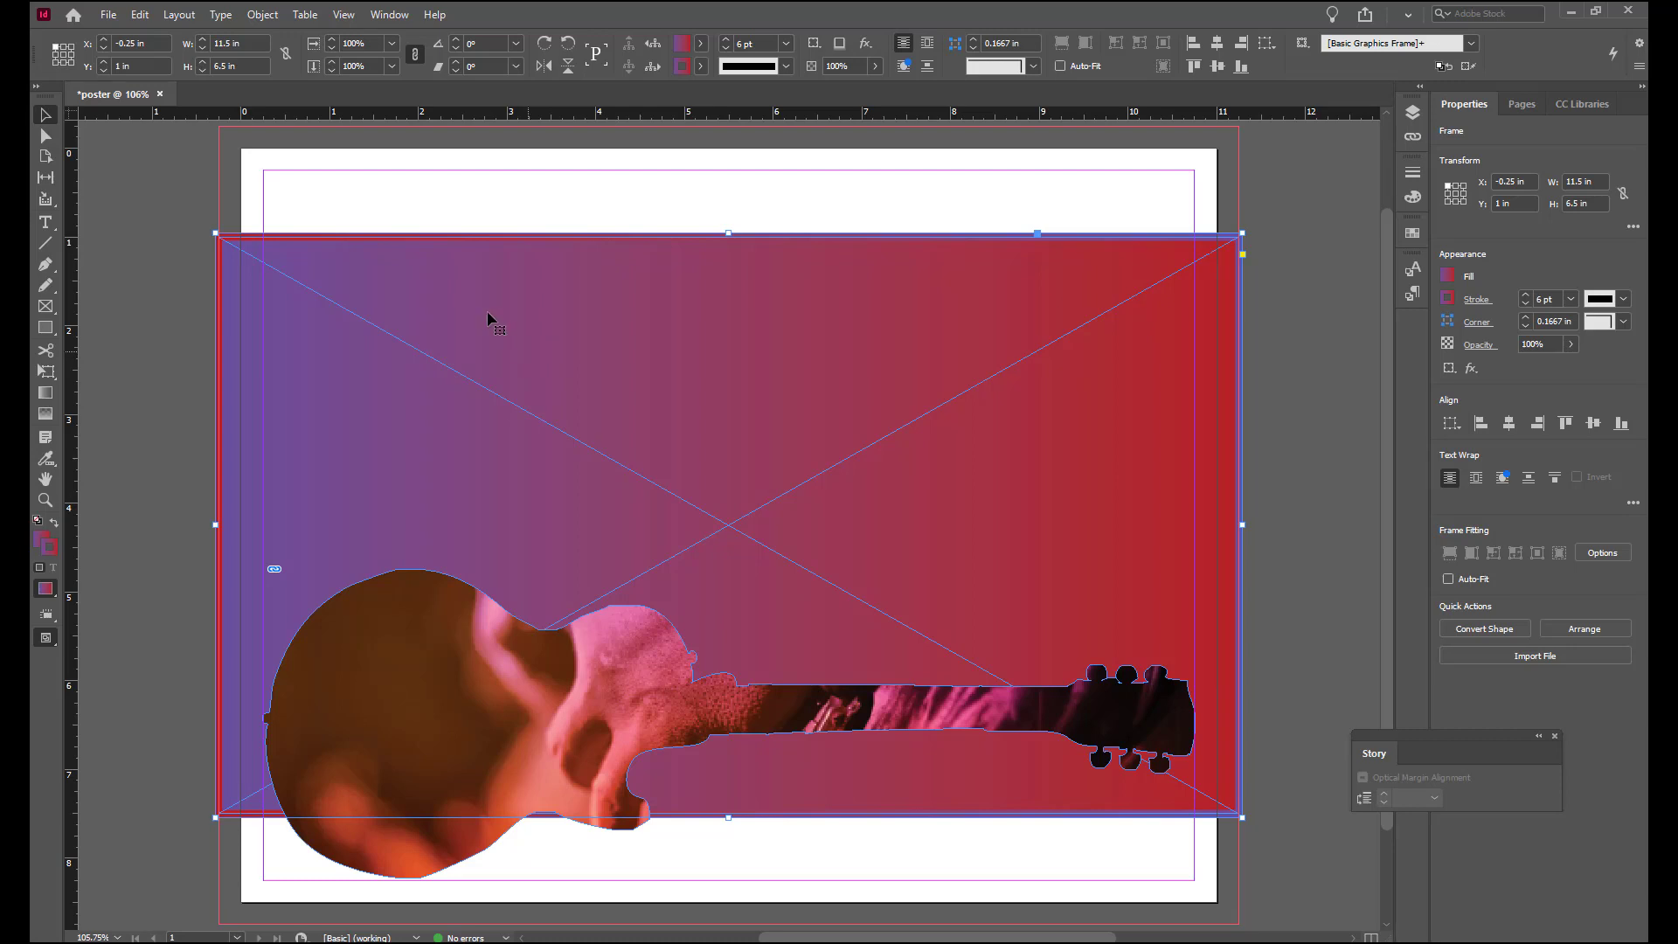
# Place guitar.jpg into the background rectangle with Show Import Options turned off
pyautogui.click(108, 14)
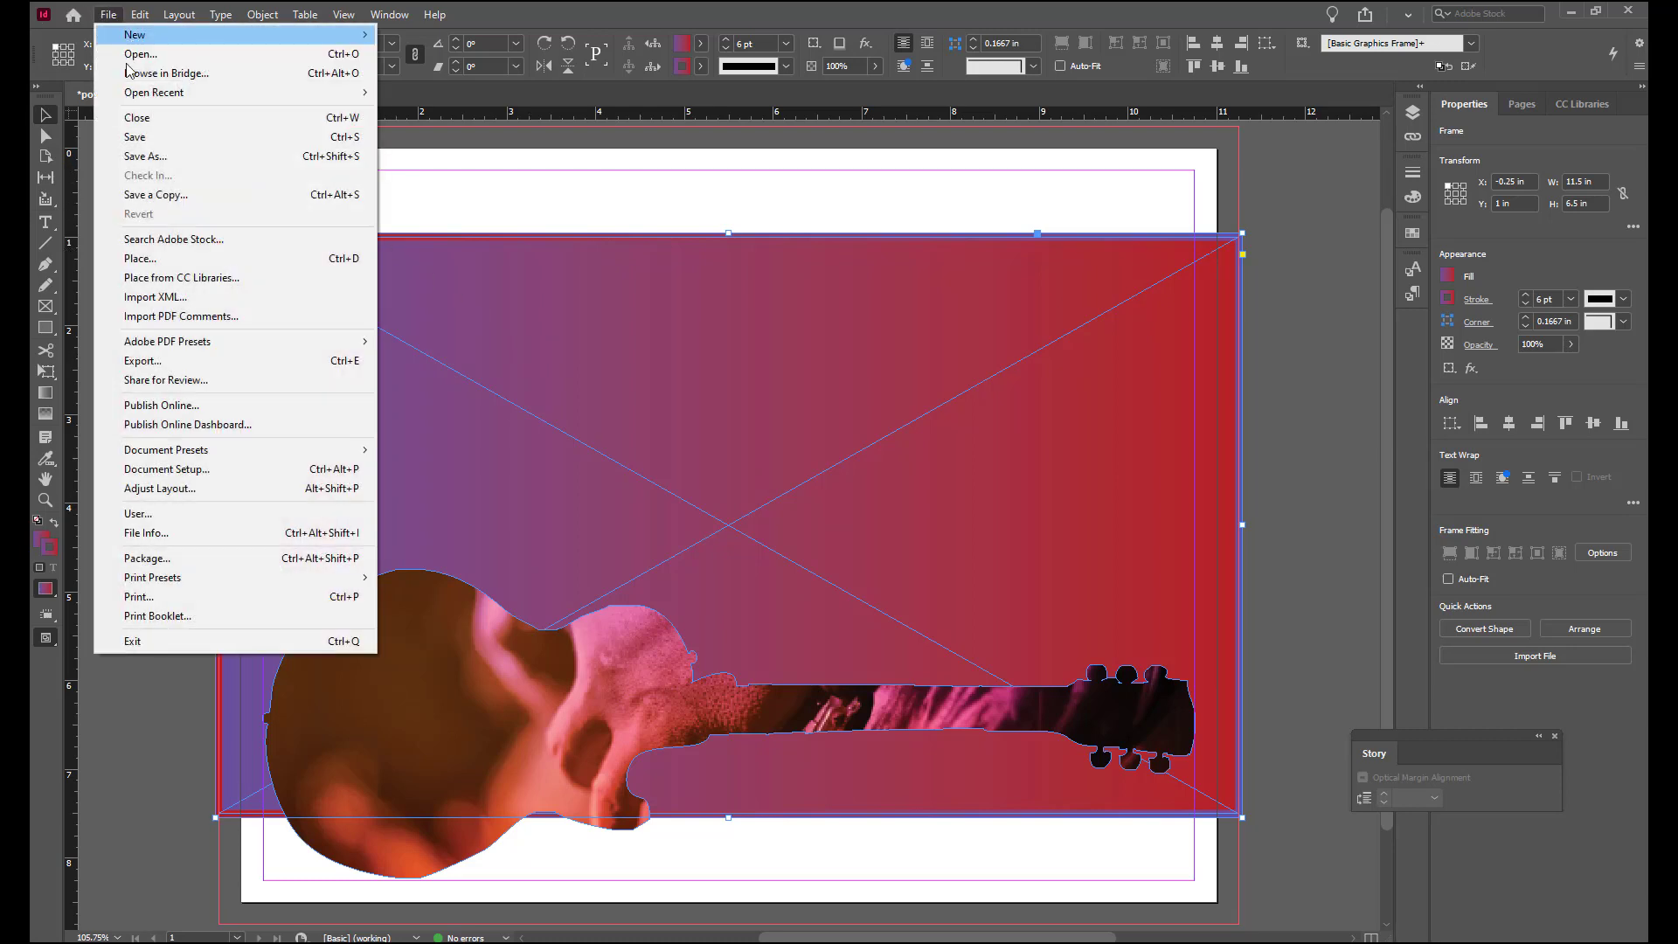
pyautogui.click(154, 258)
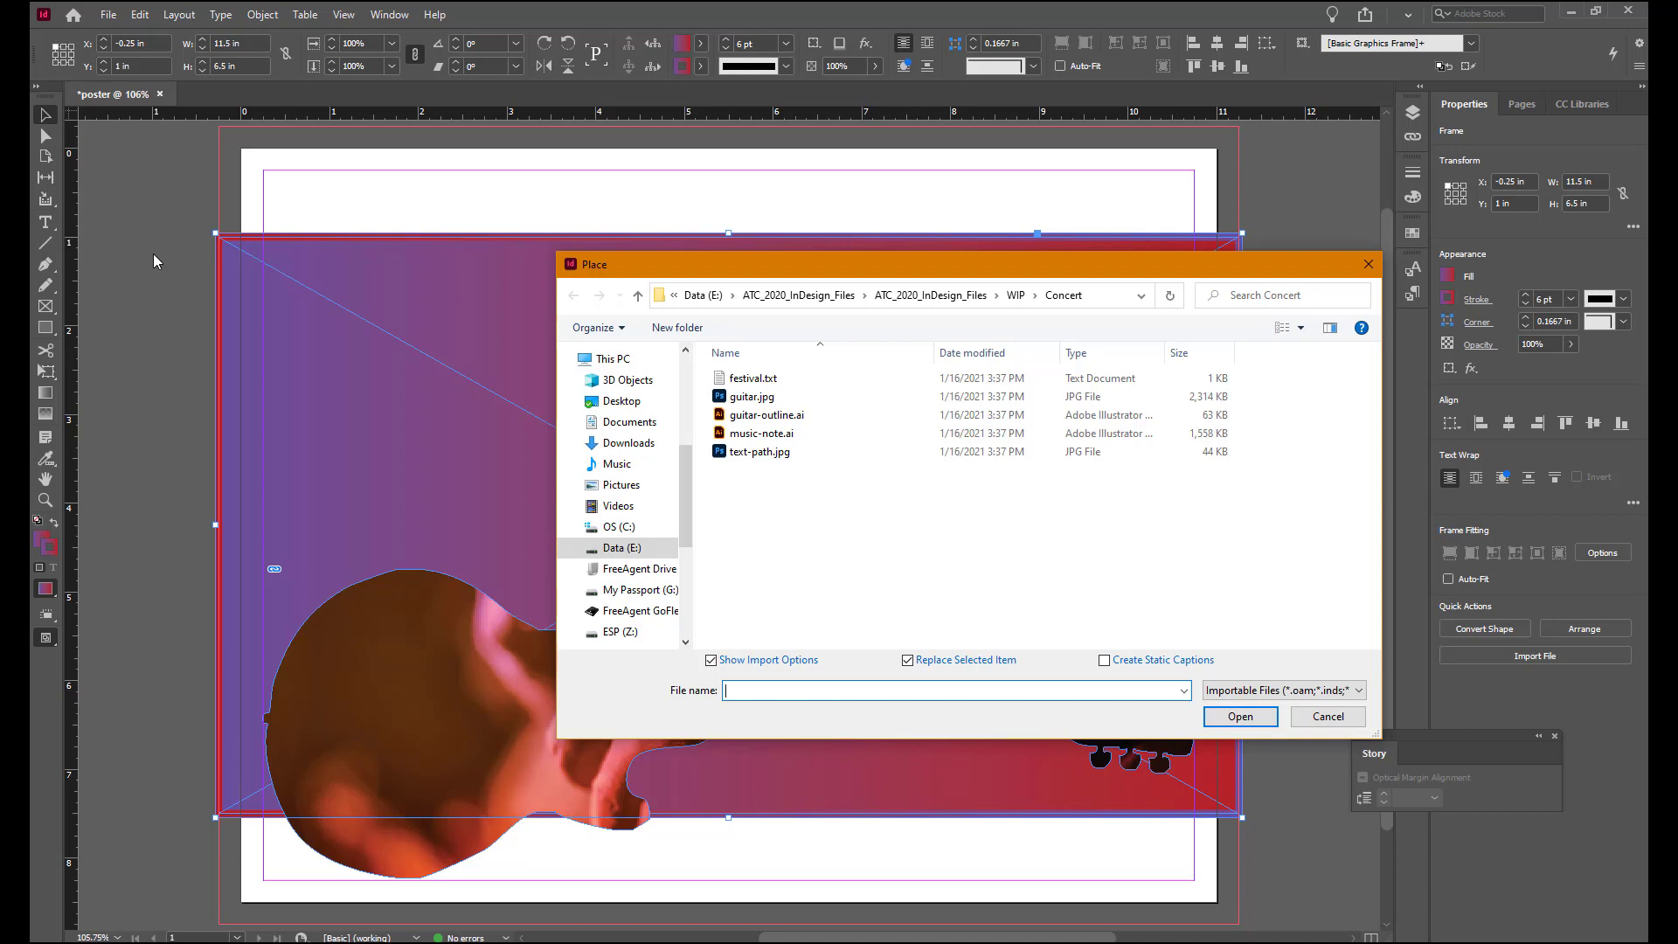
pyautogui.click(748, 396)
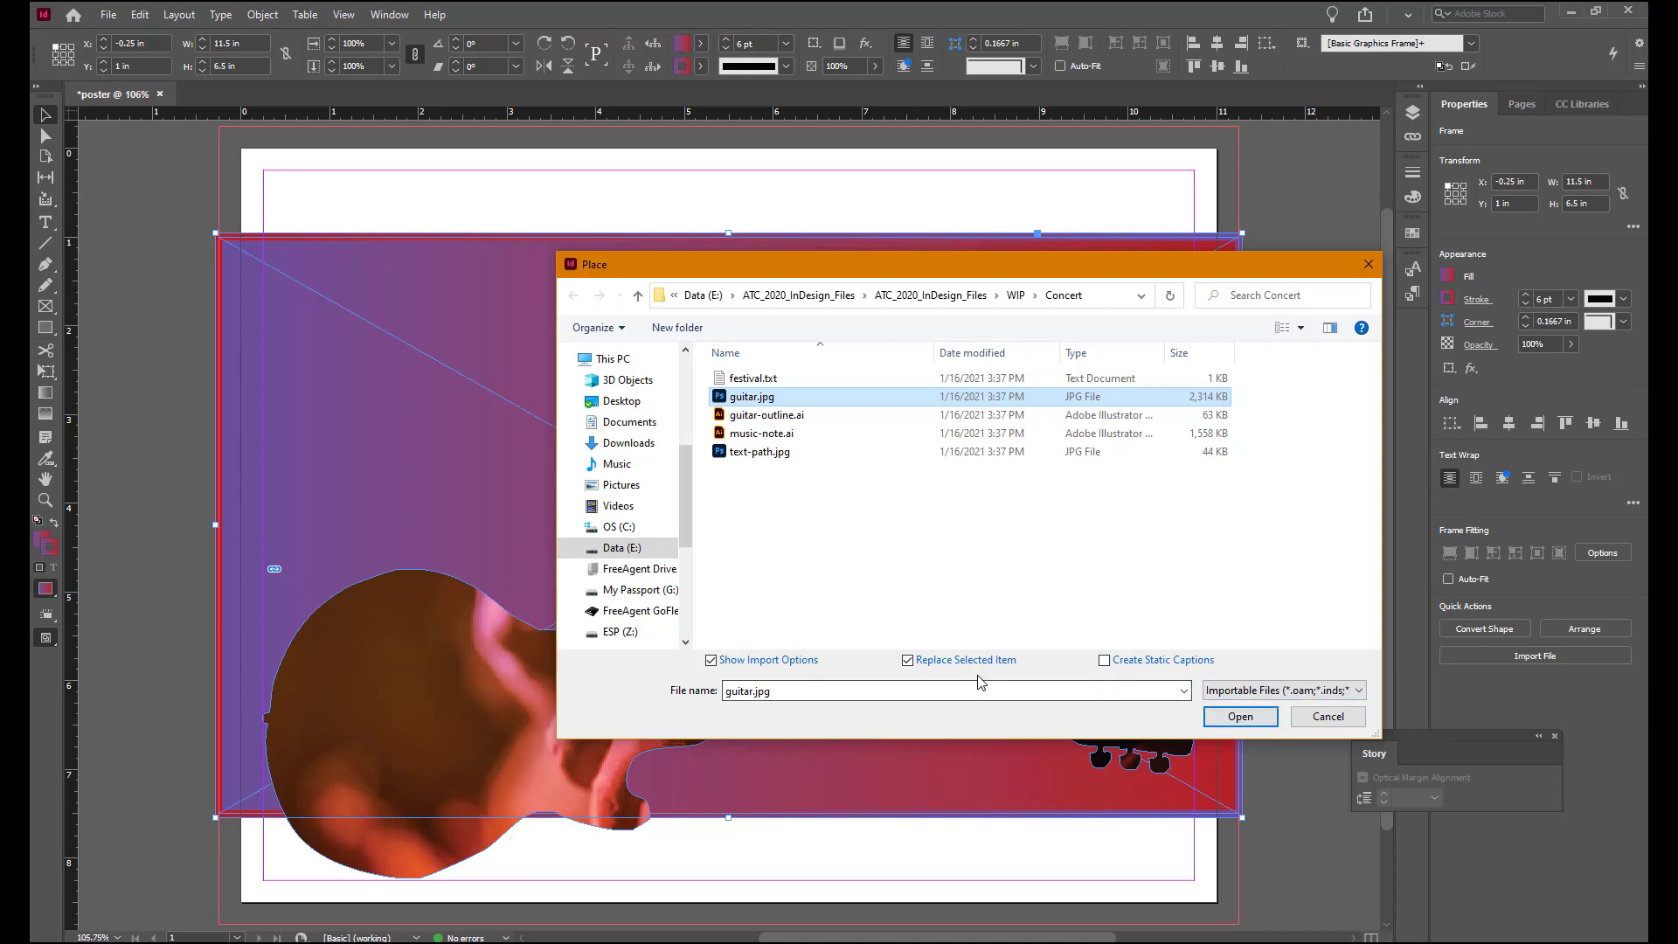
pyautogui.click(711, 661)
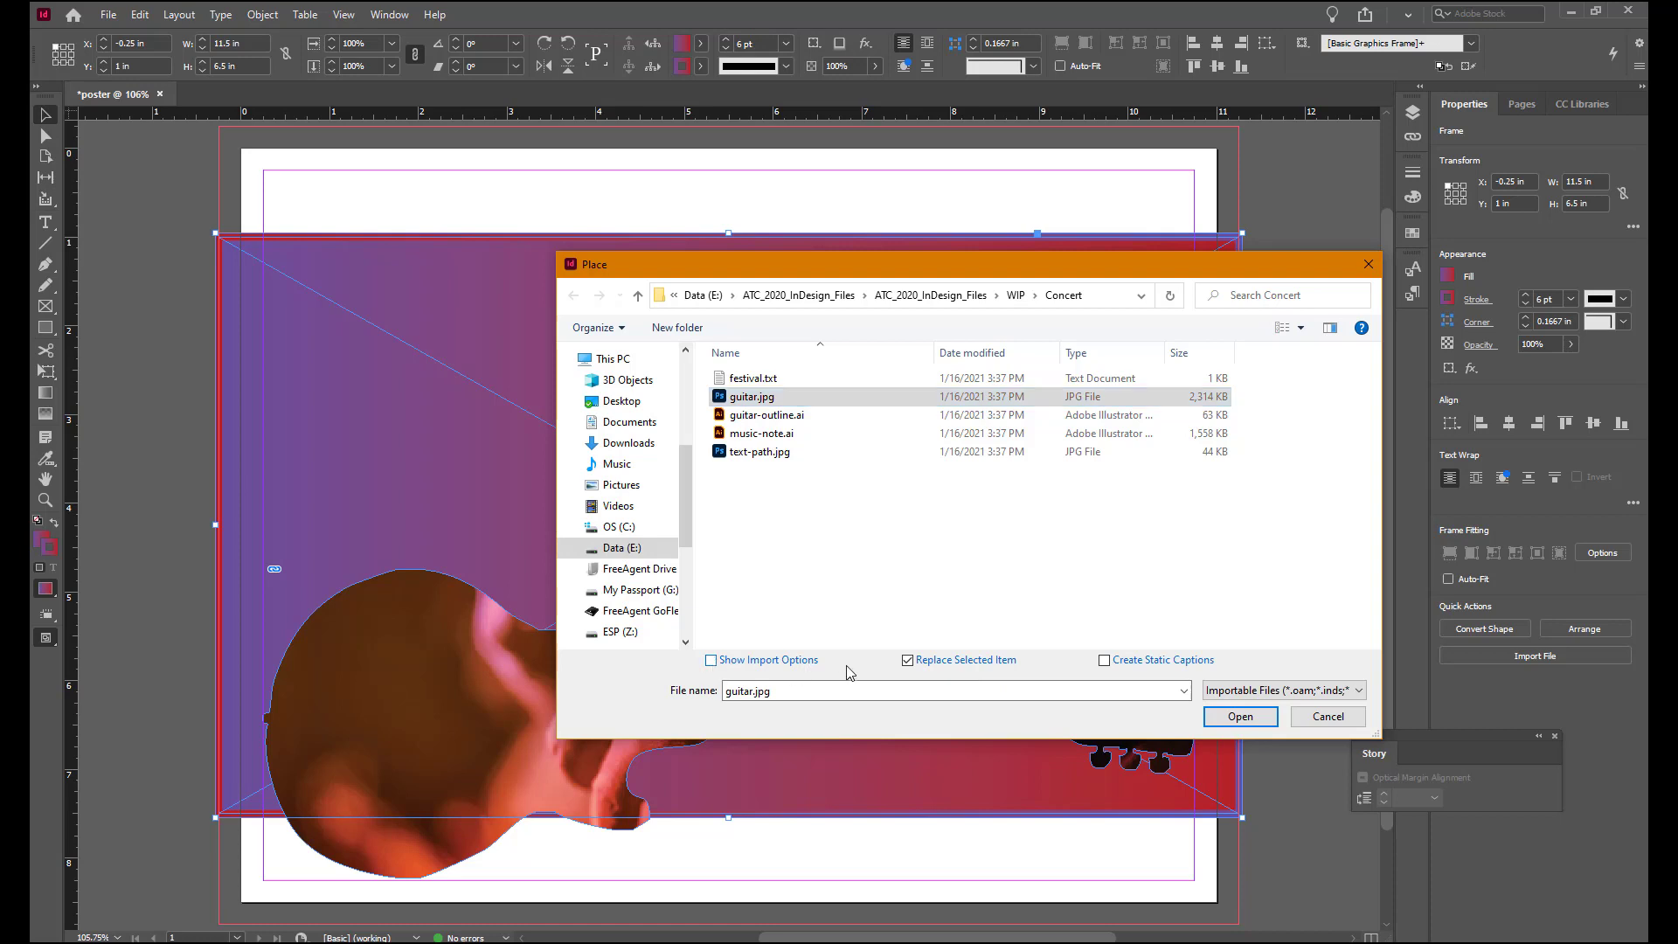
pyautogui.click(1241, 714)
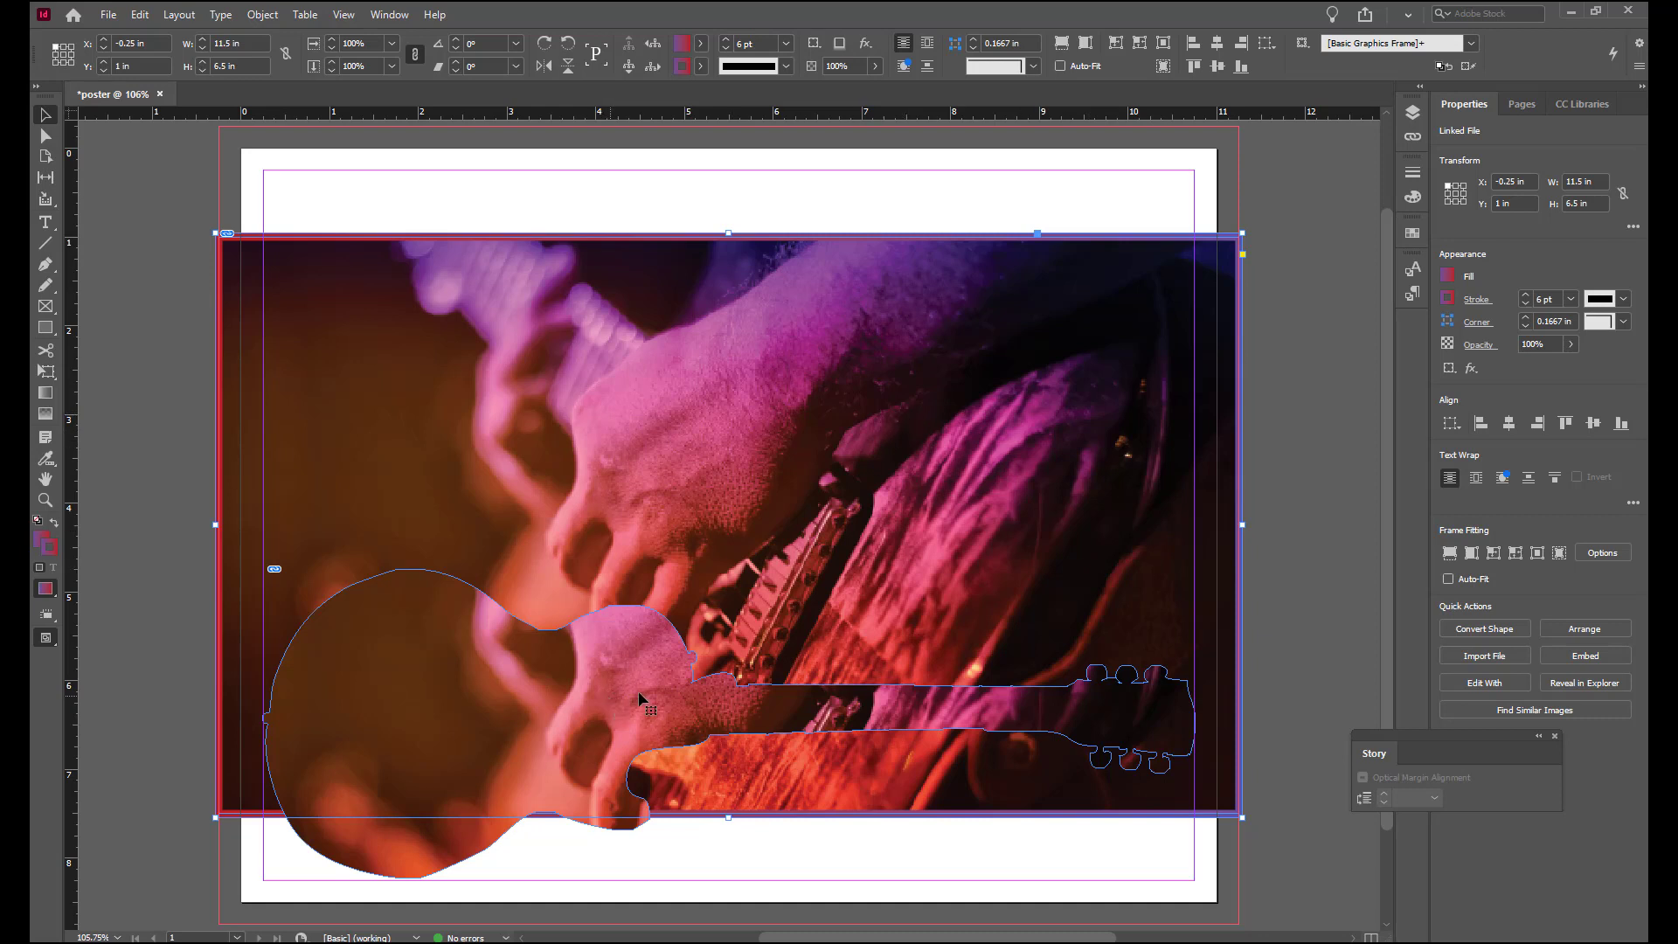
# Select the photo inside the guitar-shaped frame and set its X+ offset to -0.75 in
pyautogui.click(437, 848)
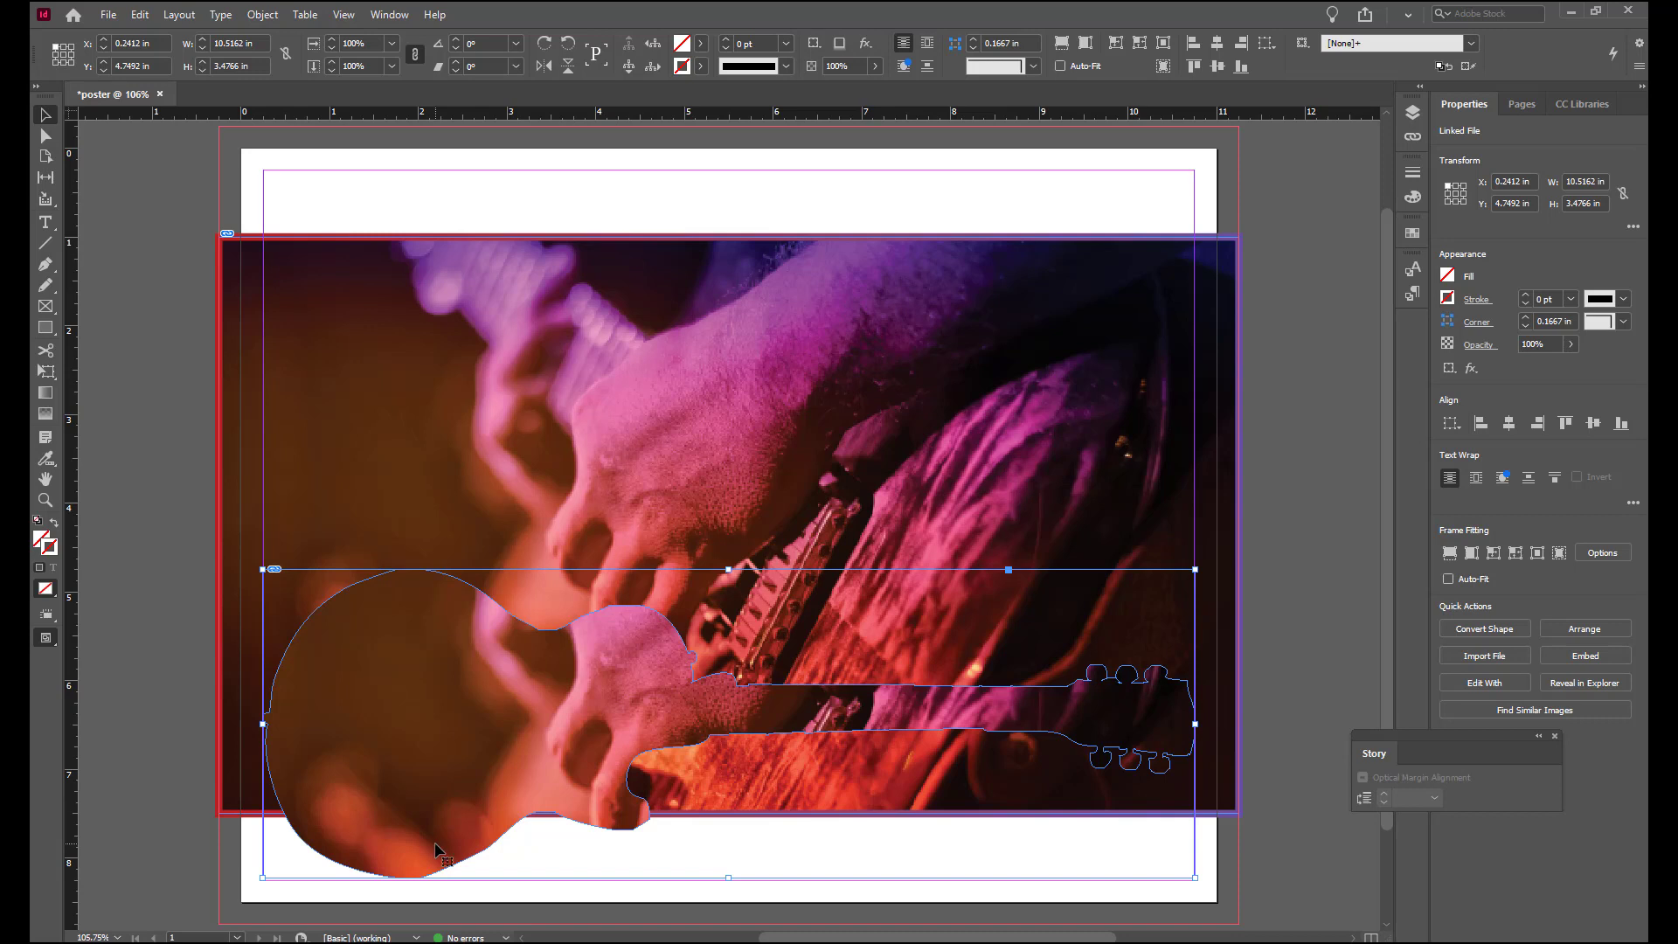
pyautogui.doubleClick(612, 719)
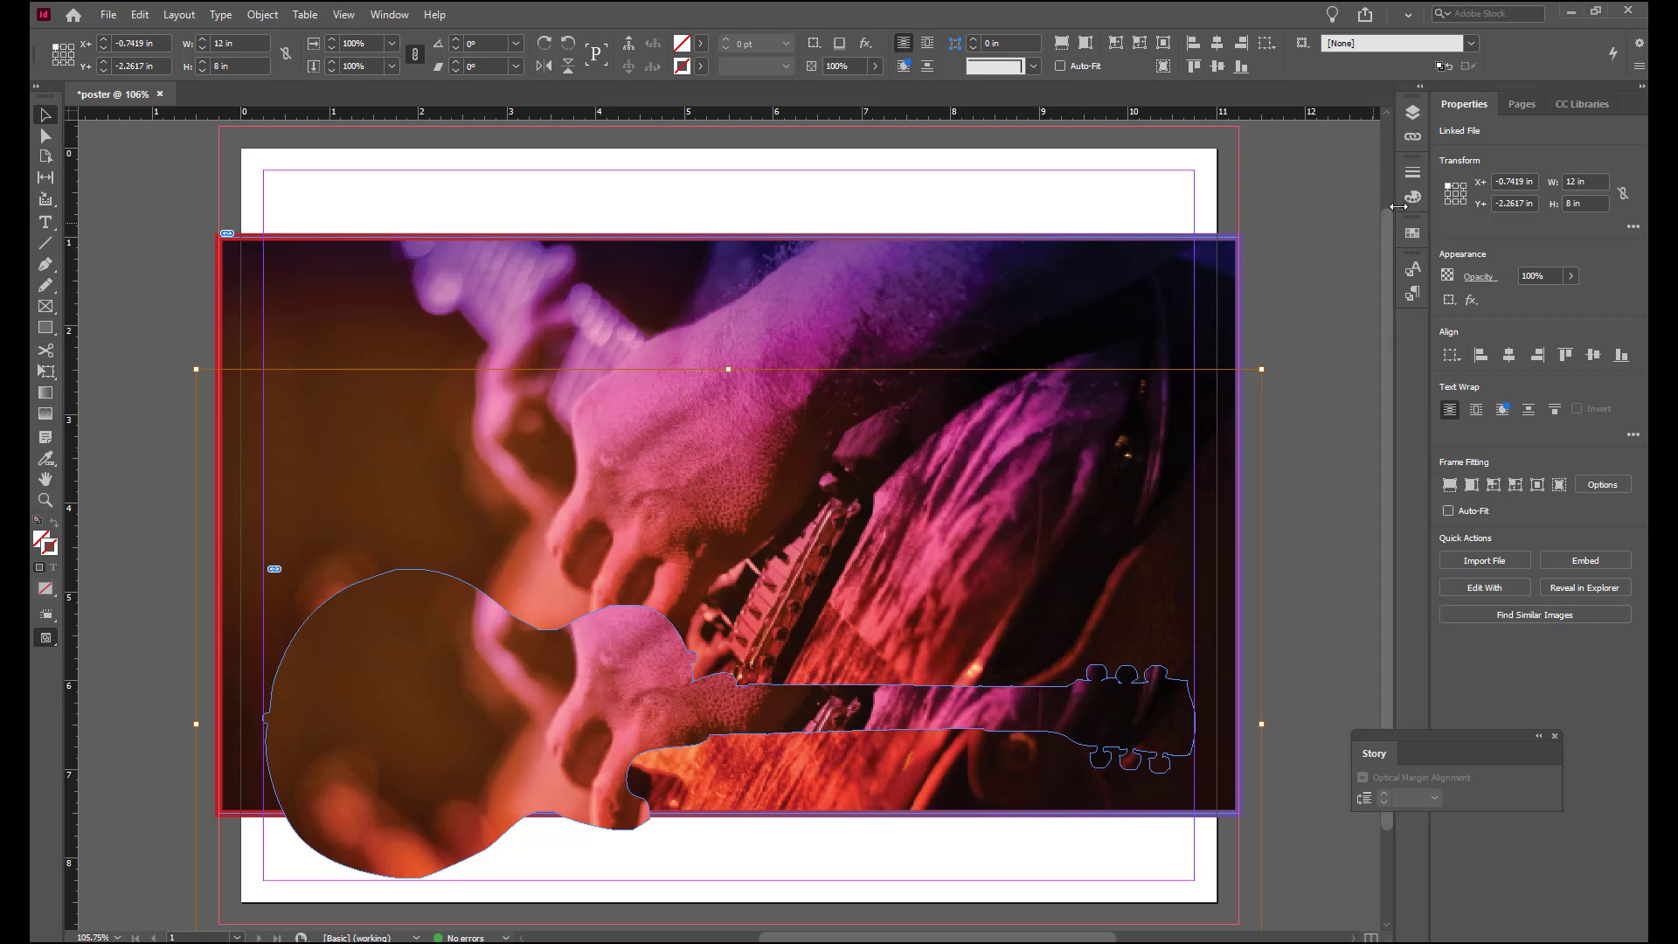
pyautogui.tripleClick(1518, 176)
pyautogui.write('-.75')
pyautogui.press('Escape')
pyautogui.write('-')
pyautogui.press('Return')
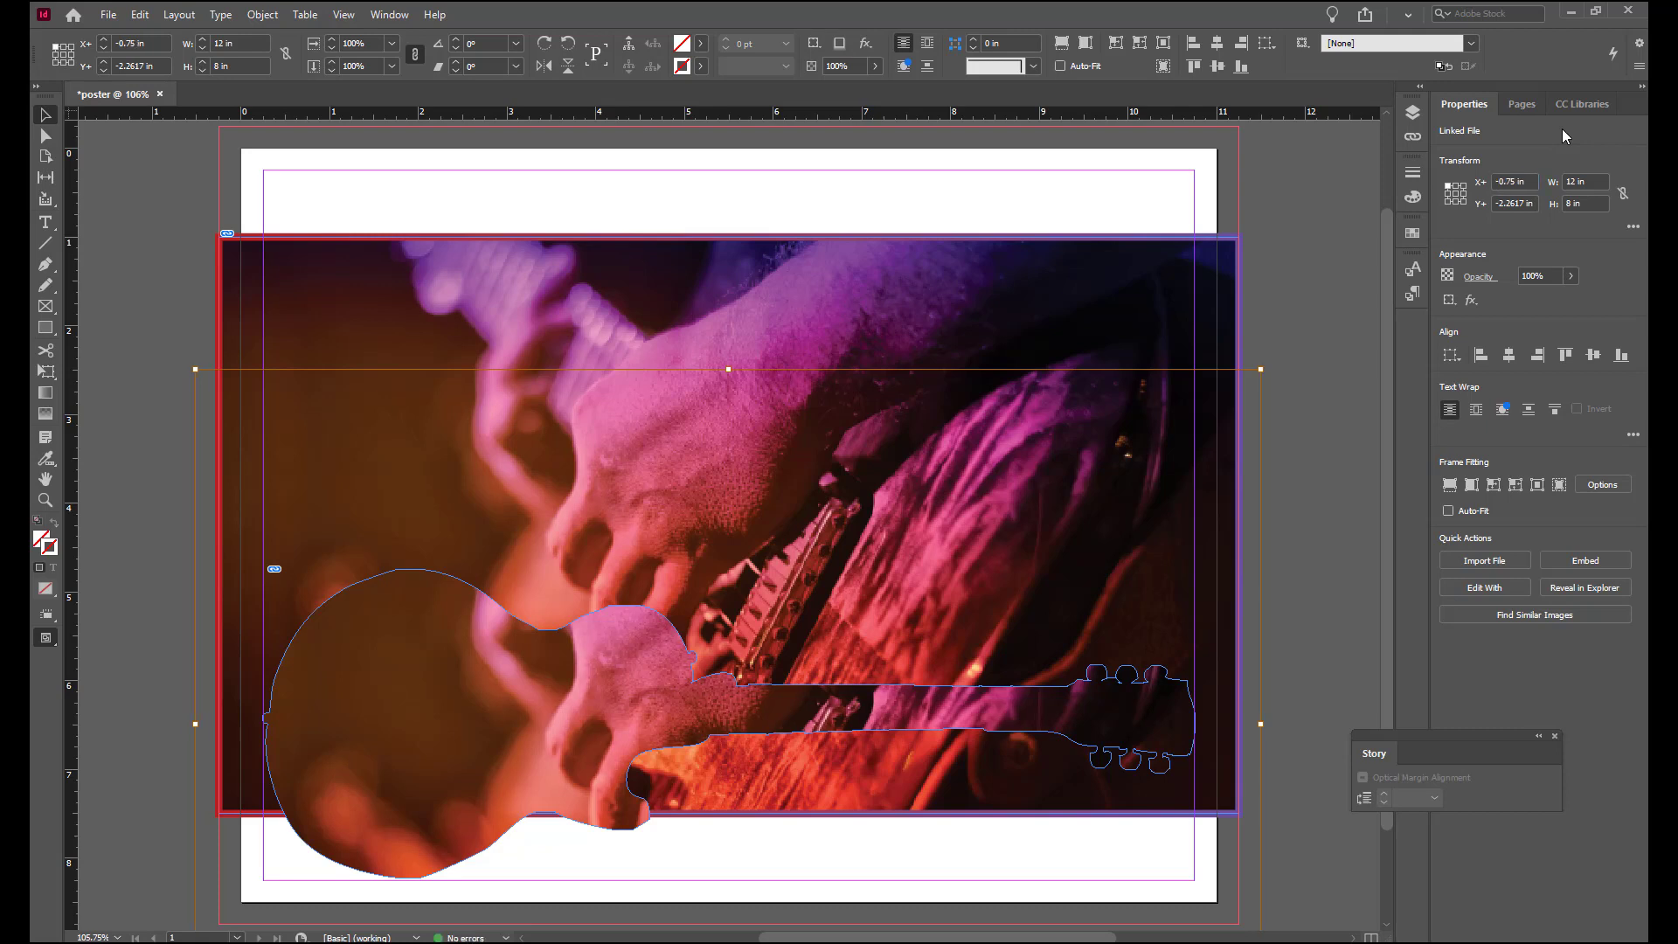
# Set the Y+ offset of the photo inside the guitar-shaped frame to -4.5 in
pyautogui.doubleClick(1514, 203)
pyautogui.write('-4.5')
pyautogui.press('Return')
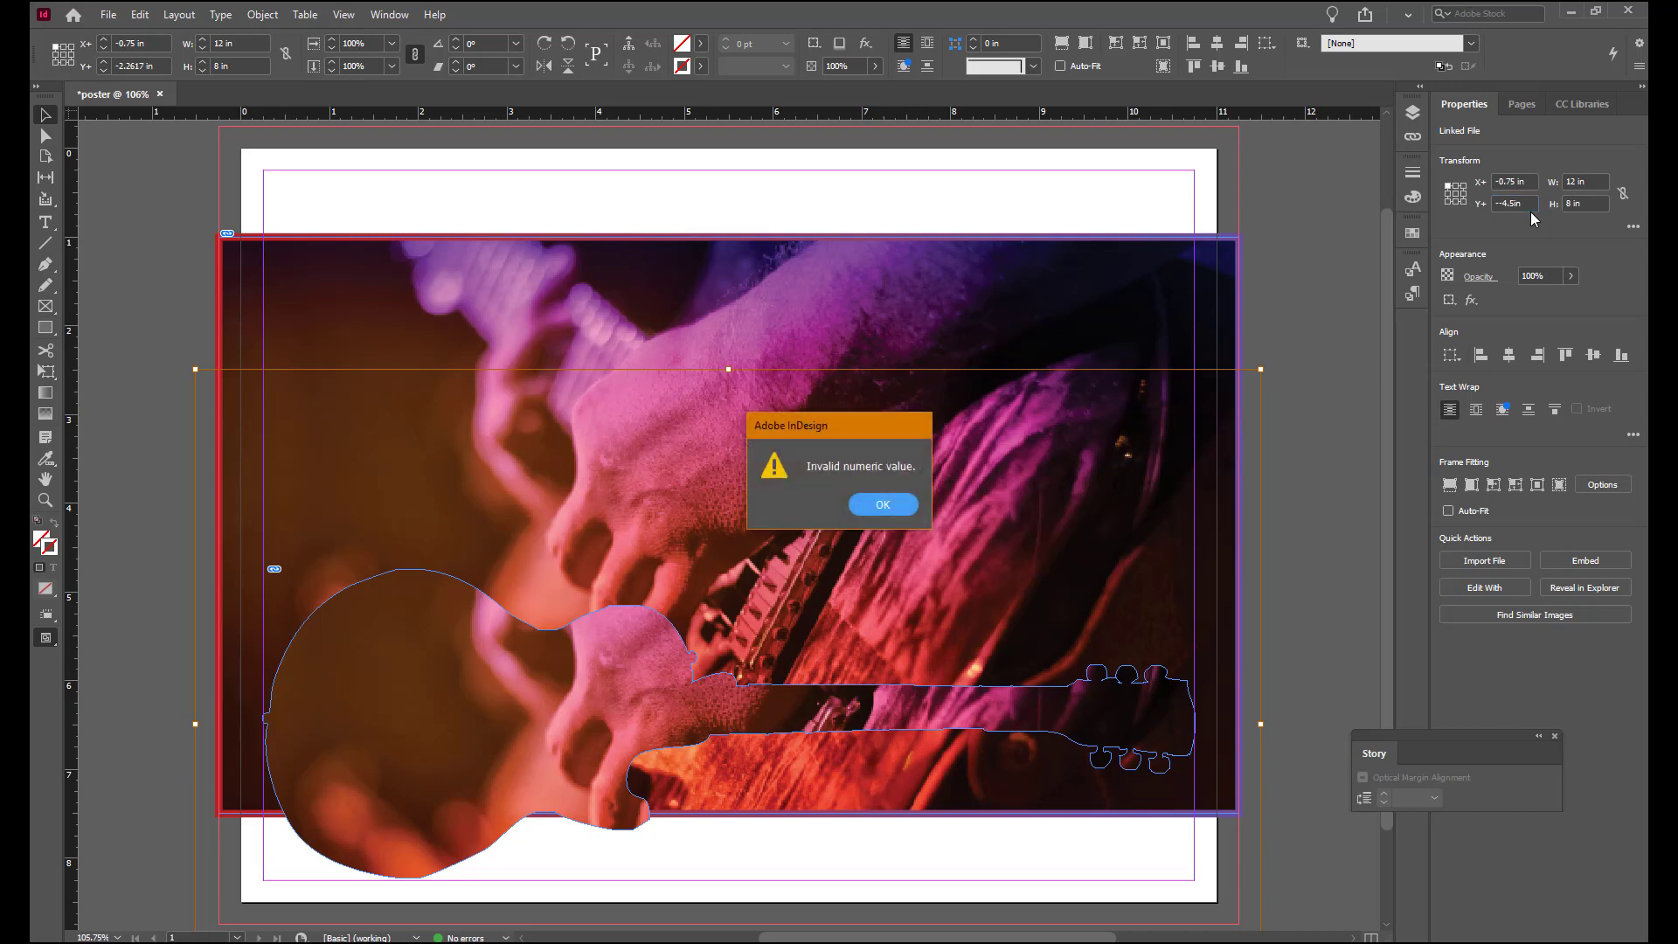
pyautogui.click(1524, 205)
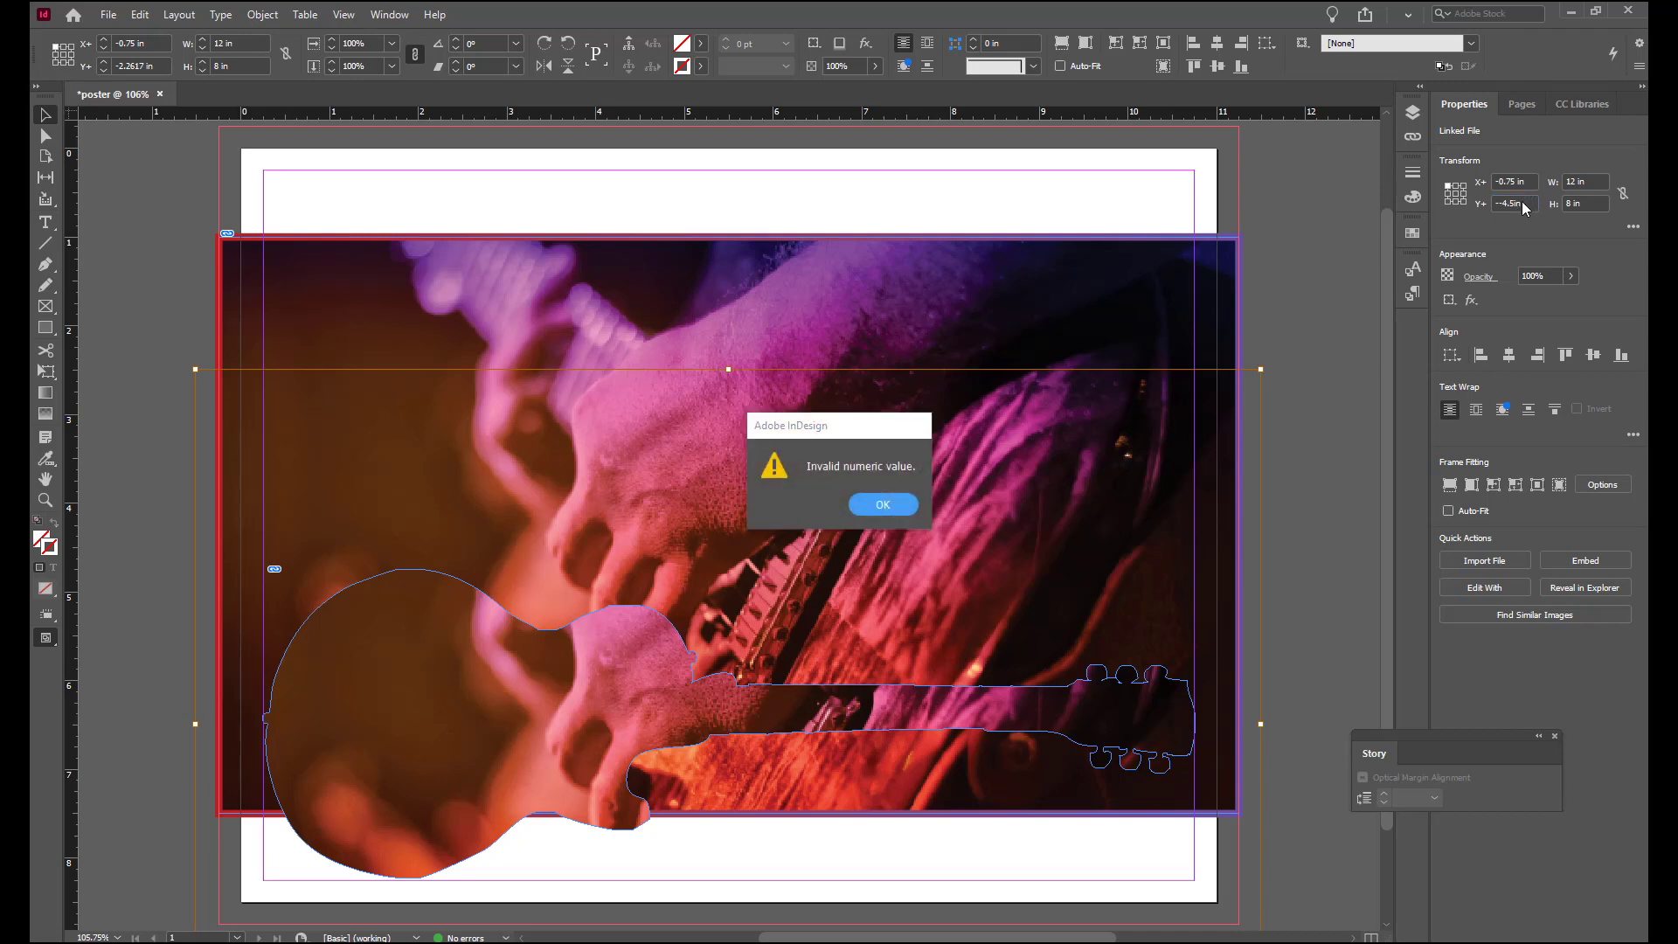
pyautogui.click(876, 509)
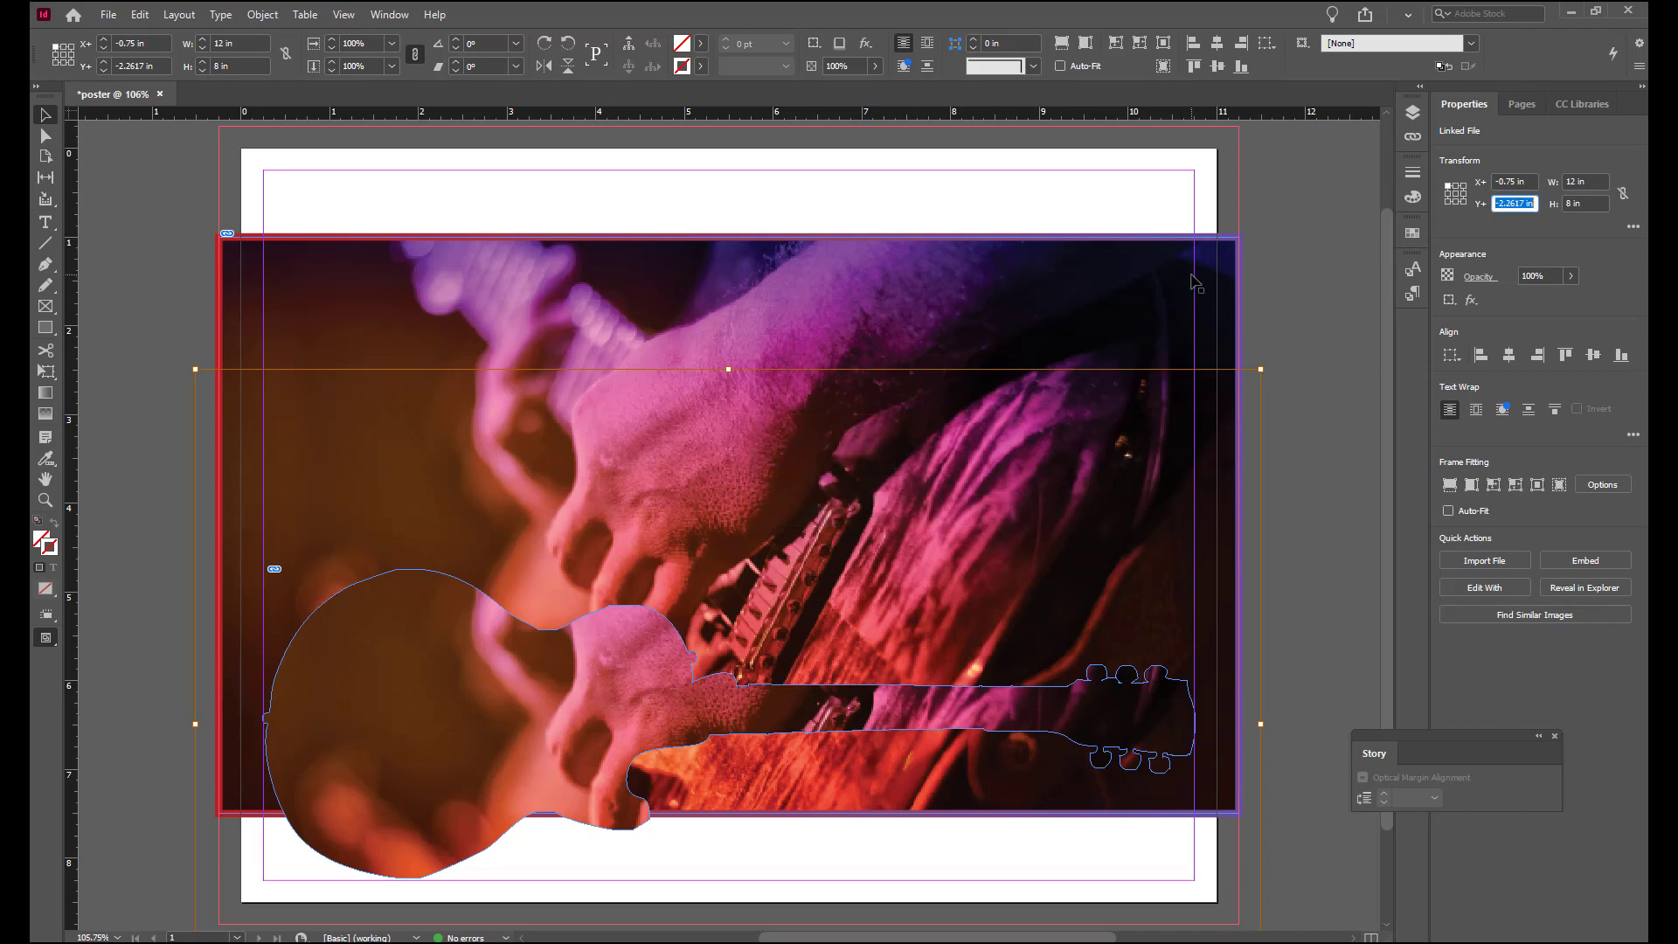
pyautogui.write('-4.5')
pyautogui.press('Return')
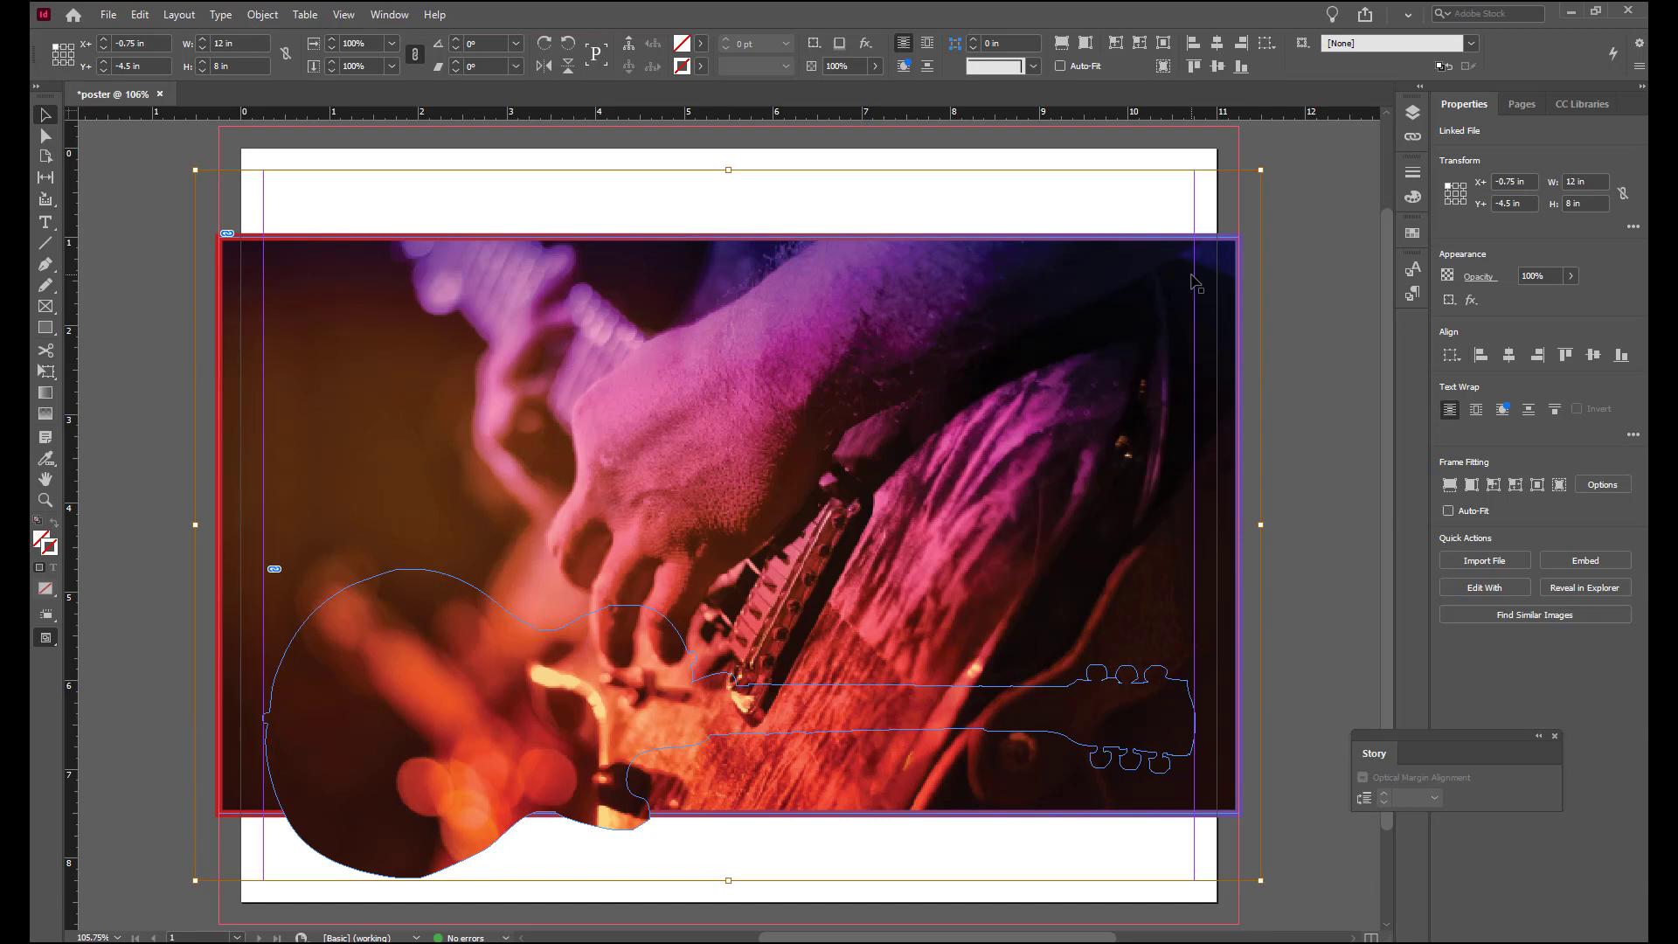
# Apply a Drop Shadow to the guitar-shaped frame using the purple C=70 M=80 Y=0 K=0 swatch, with Preview turned on
pyautogui.press('Escape')
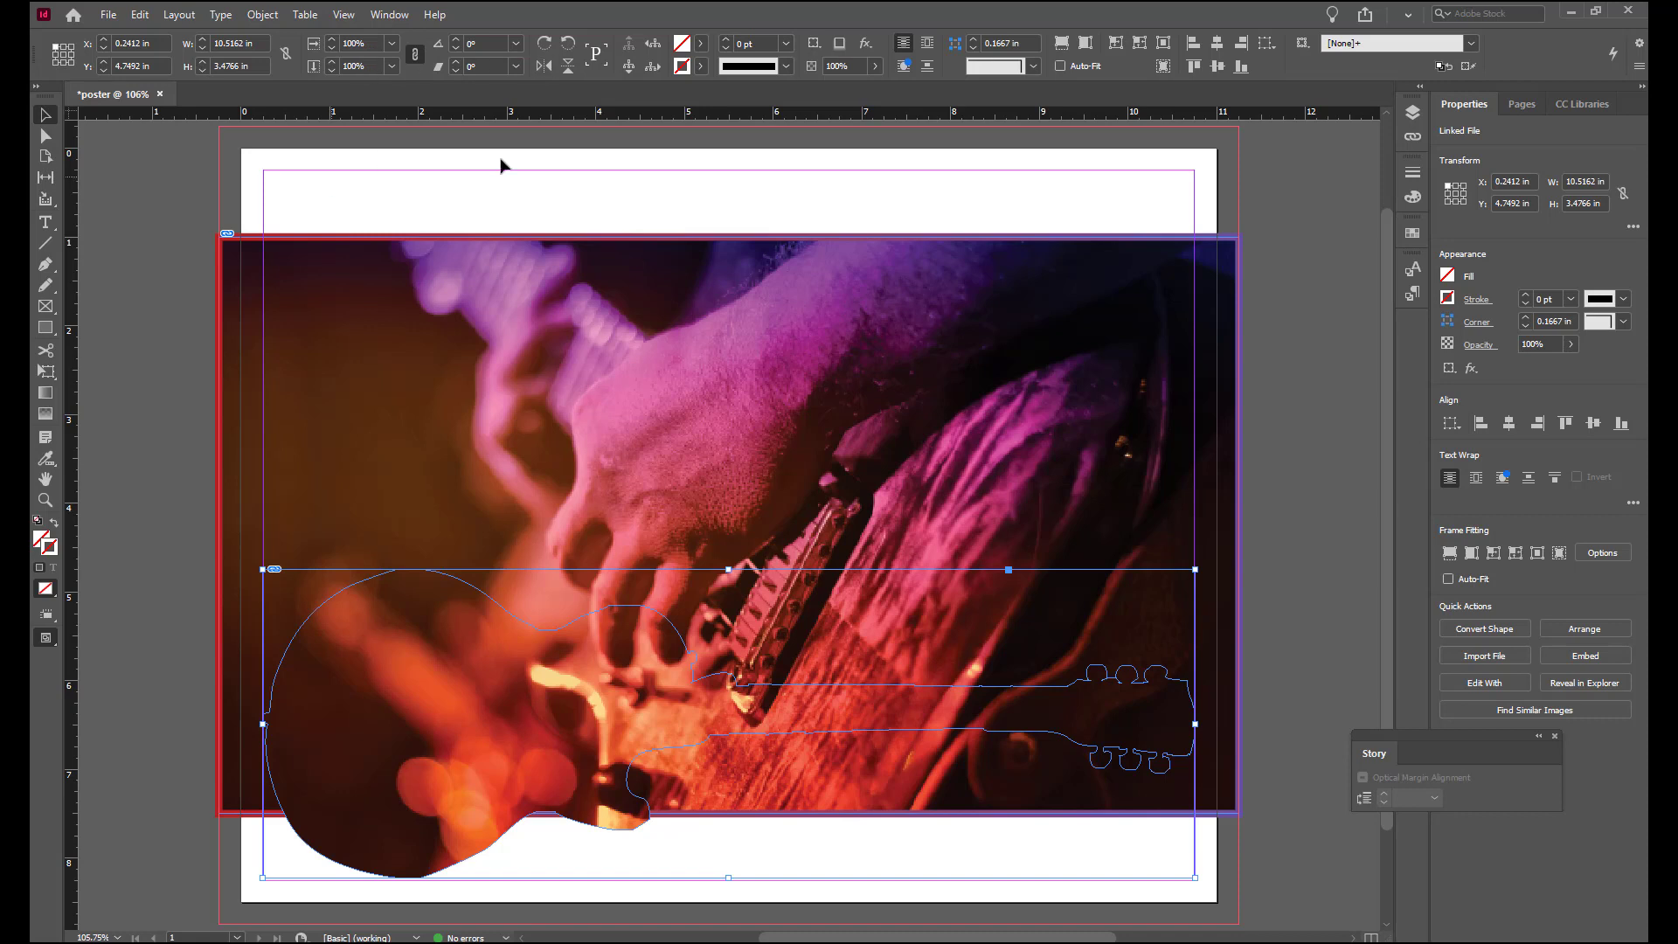
pyautogui.click(1472, 369)
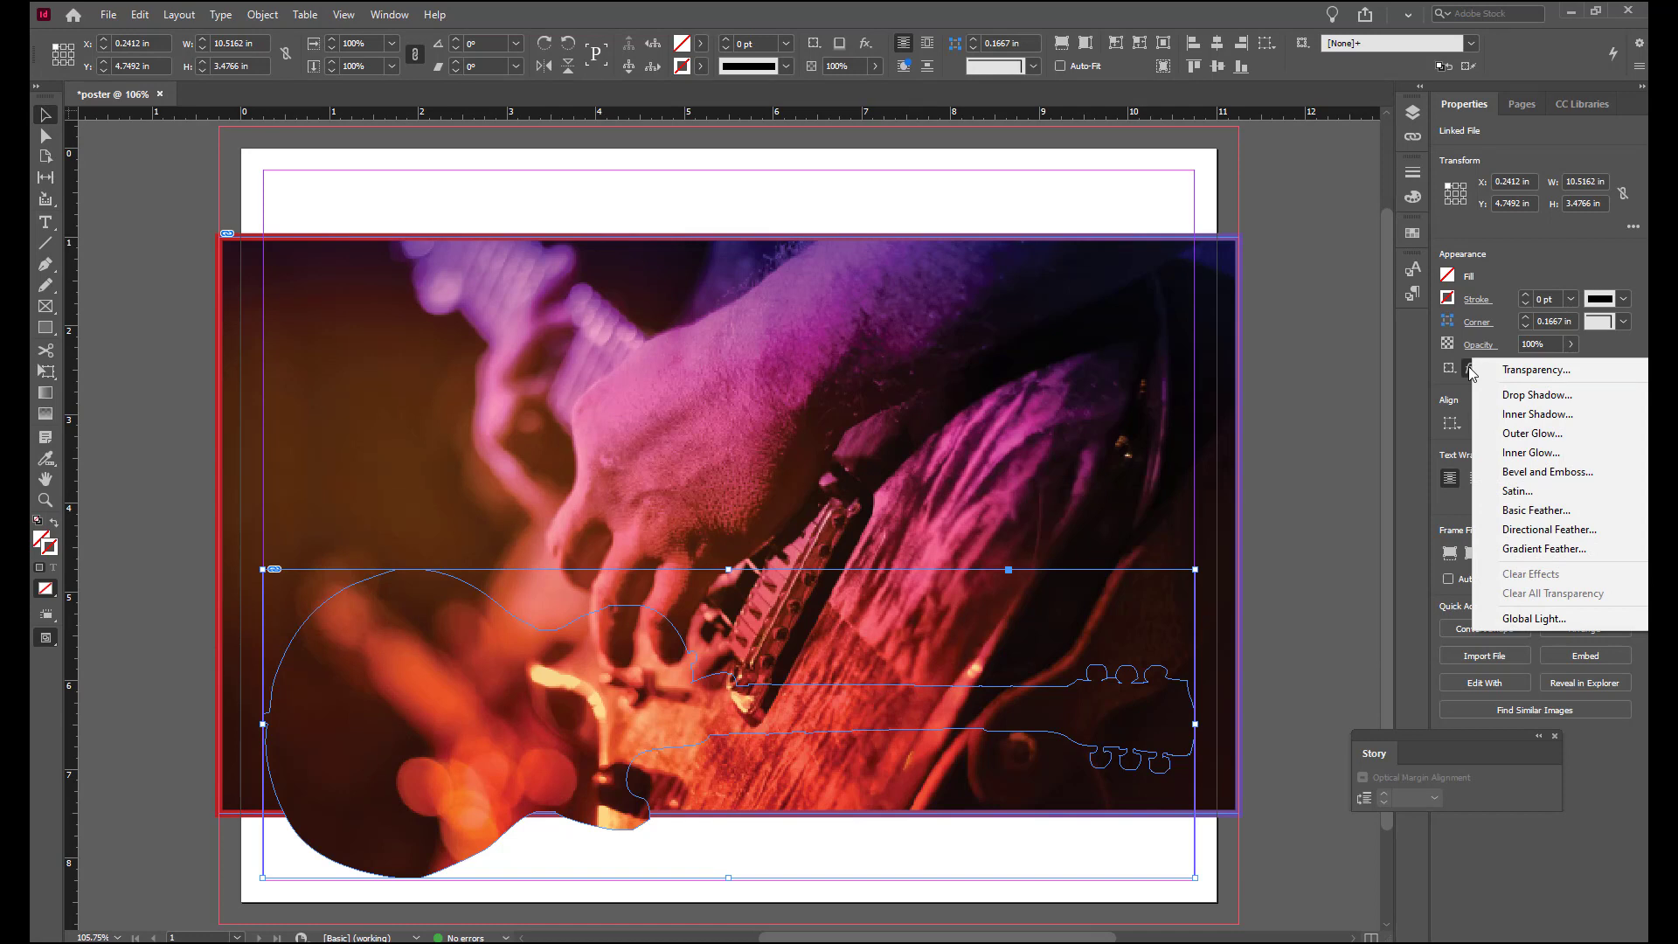
pyautogui.click(1516, 395)
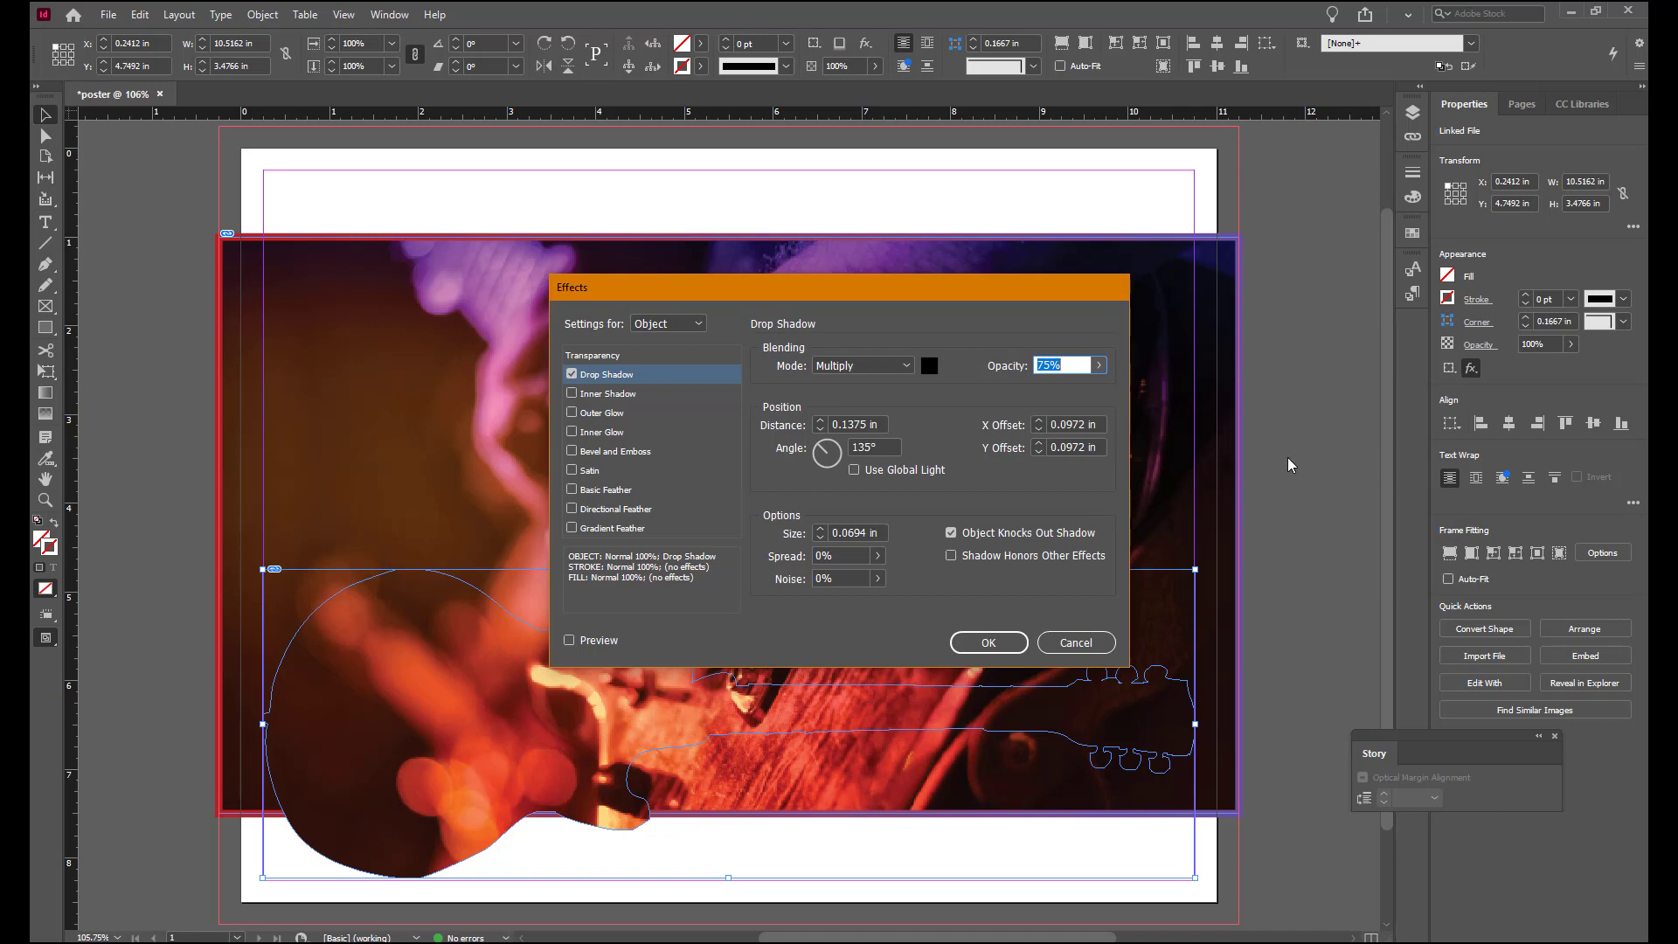
pyautogui.click(571, 641)
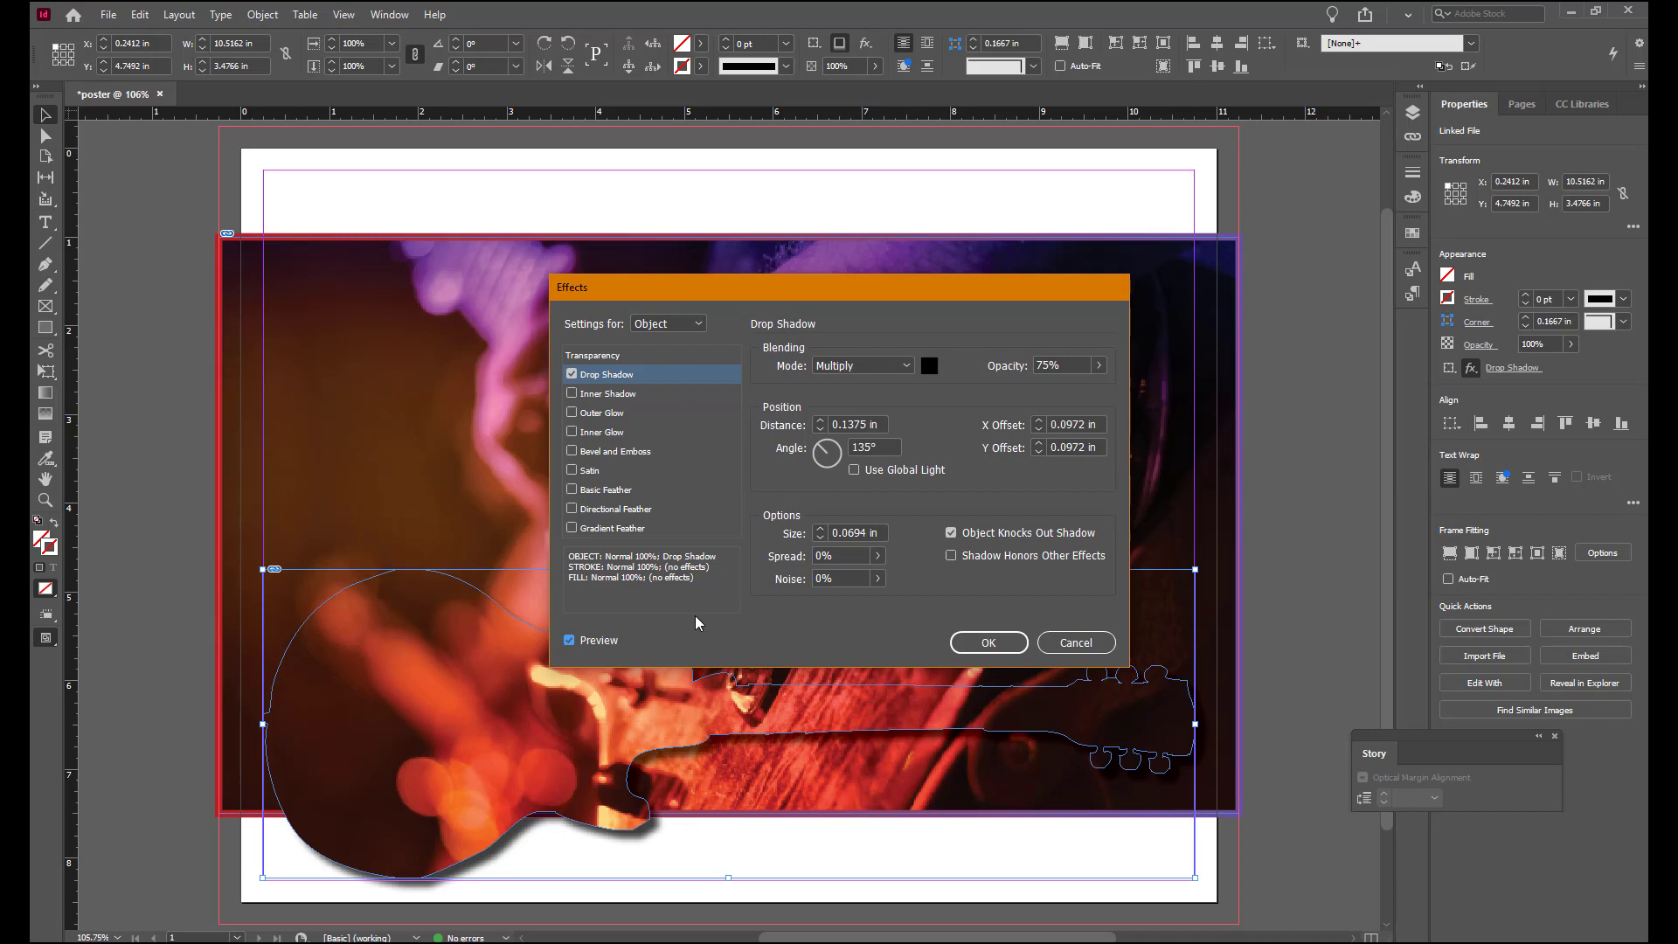
pyautogui.click(932, 365)
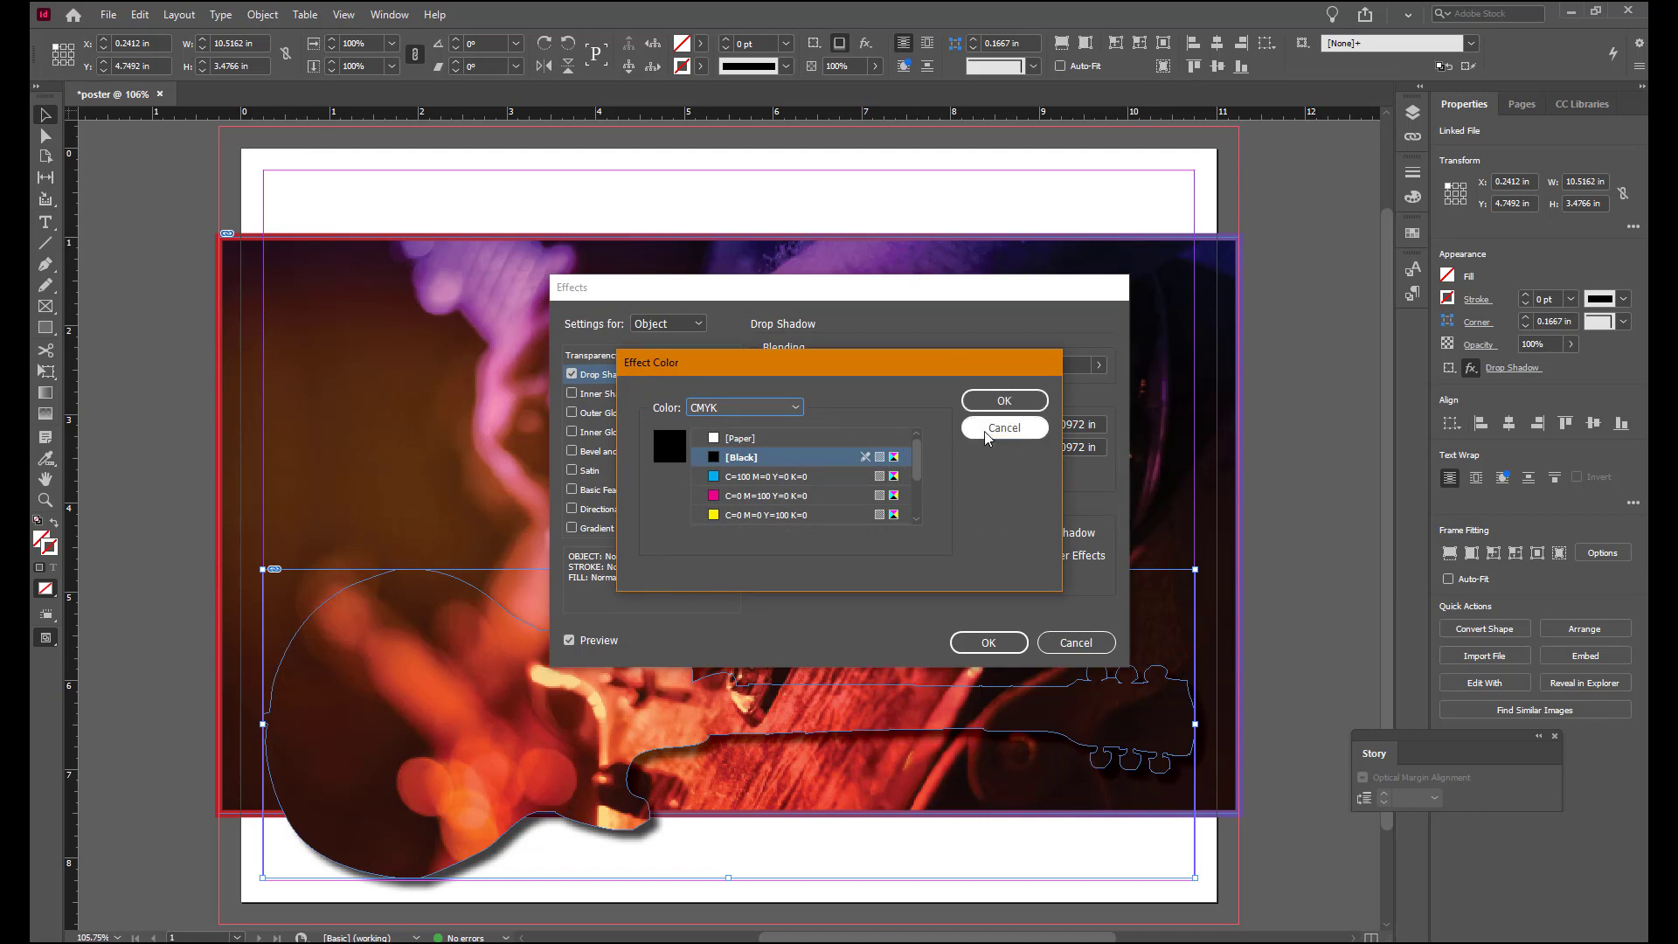
pyautogui.scroll(-2, 920, 477)
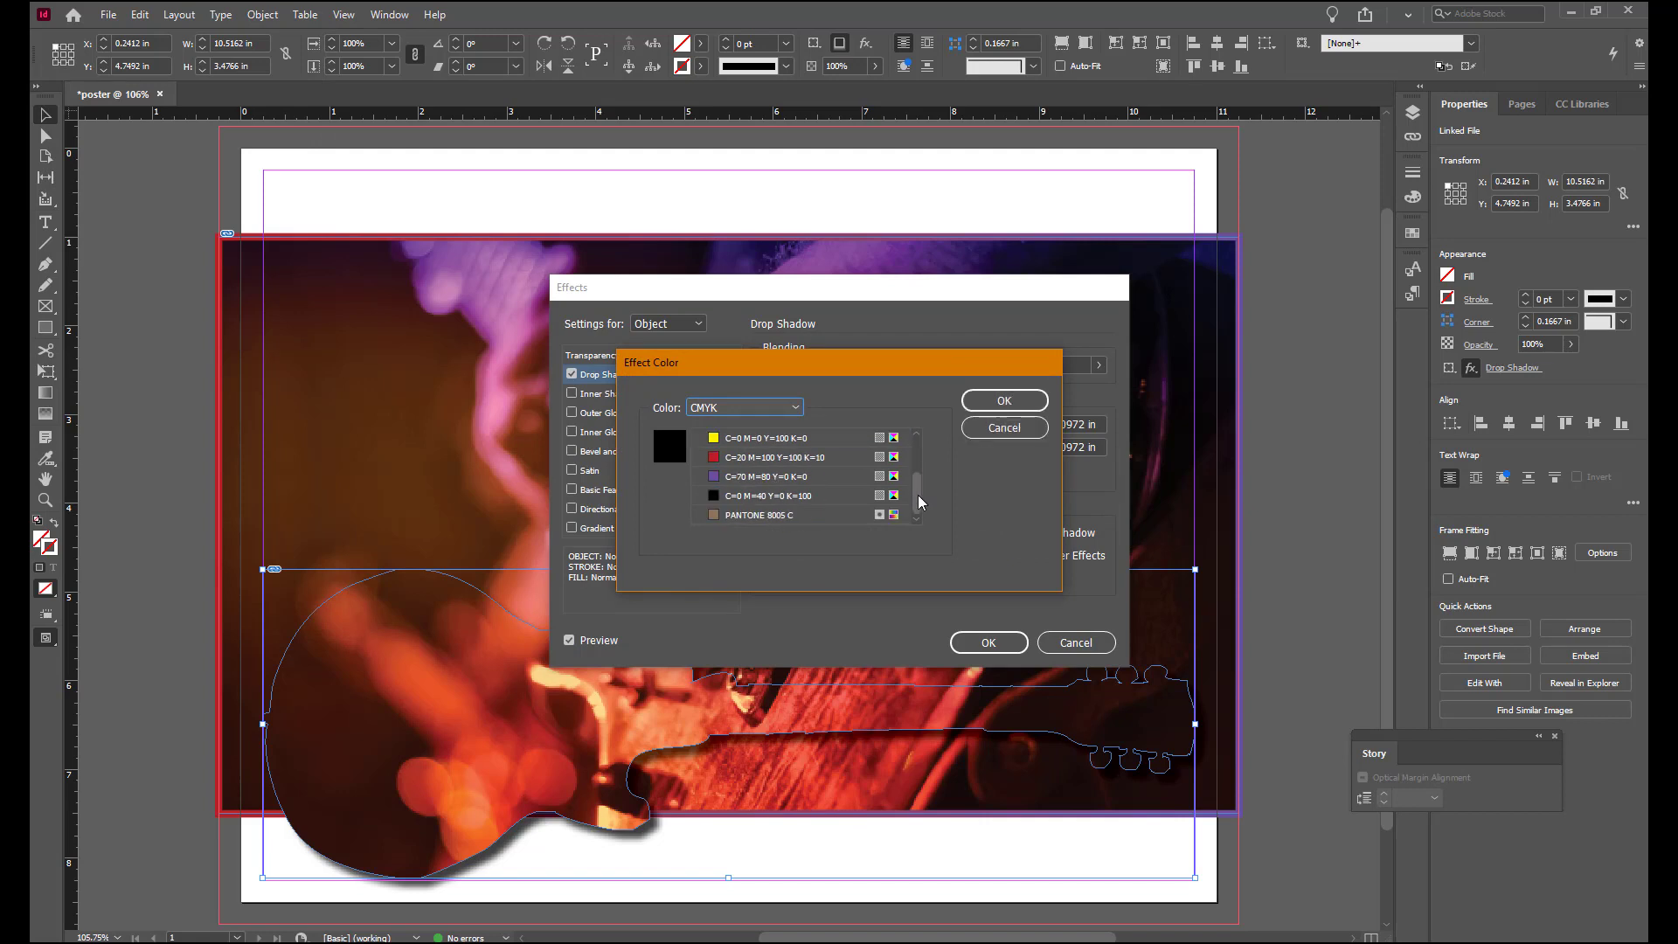
pyautogui.click(797, 477)
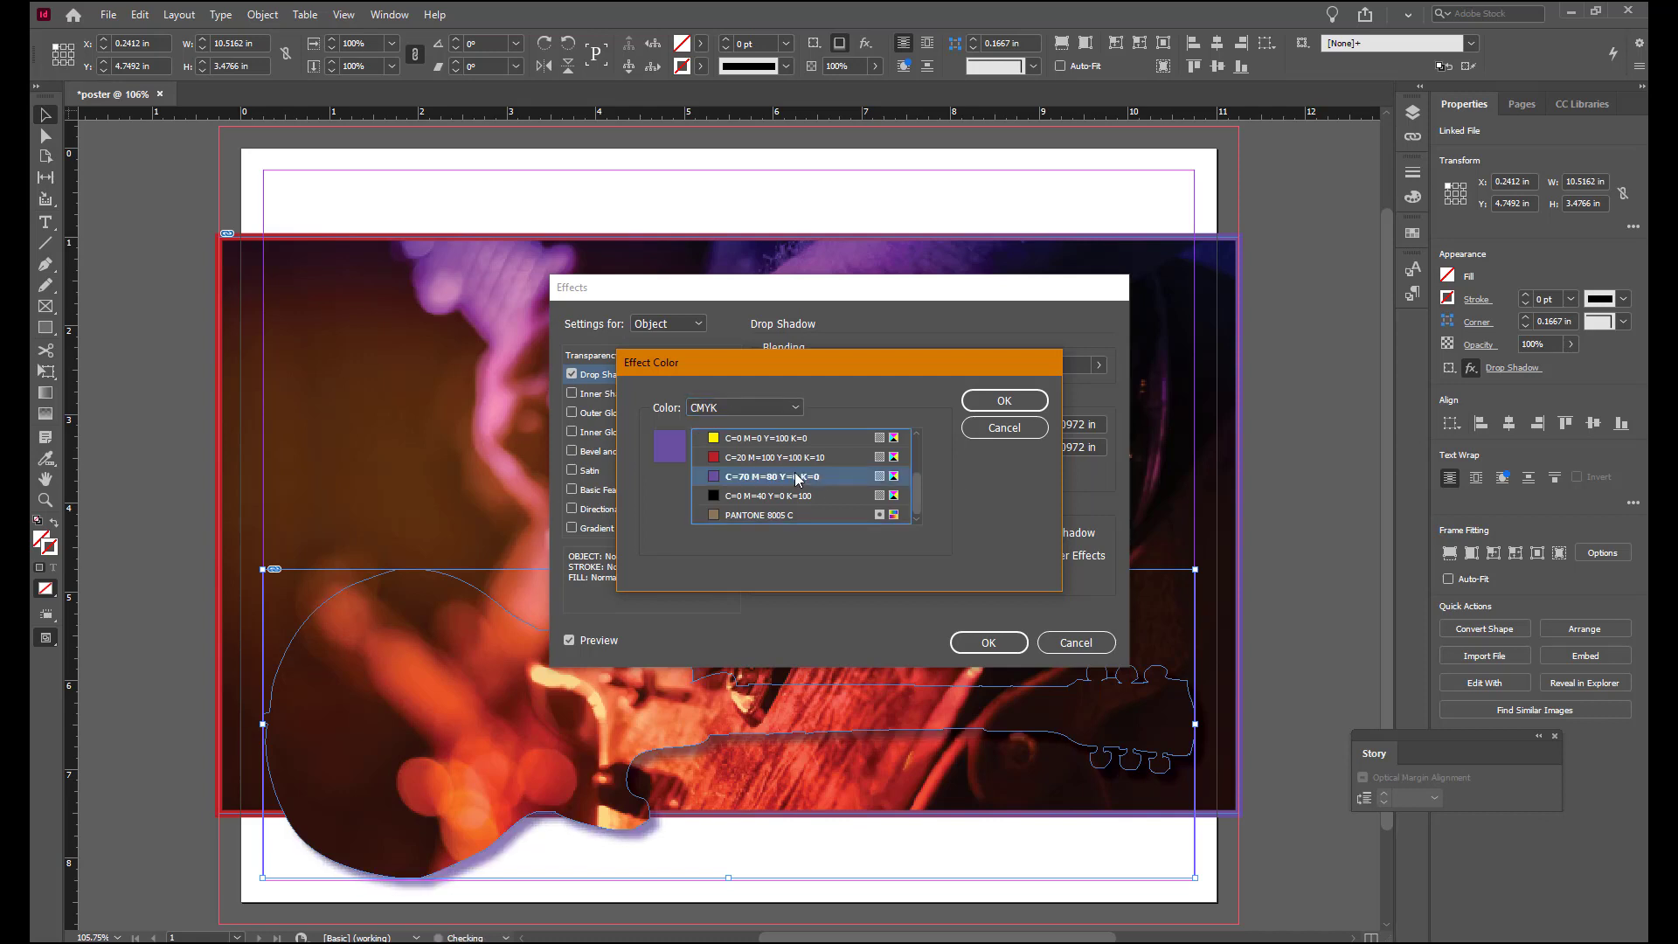
pyautogui.click(980, 400)
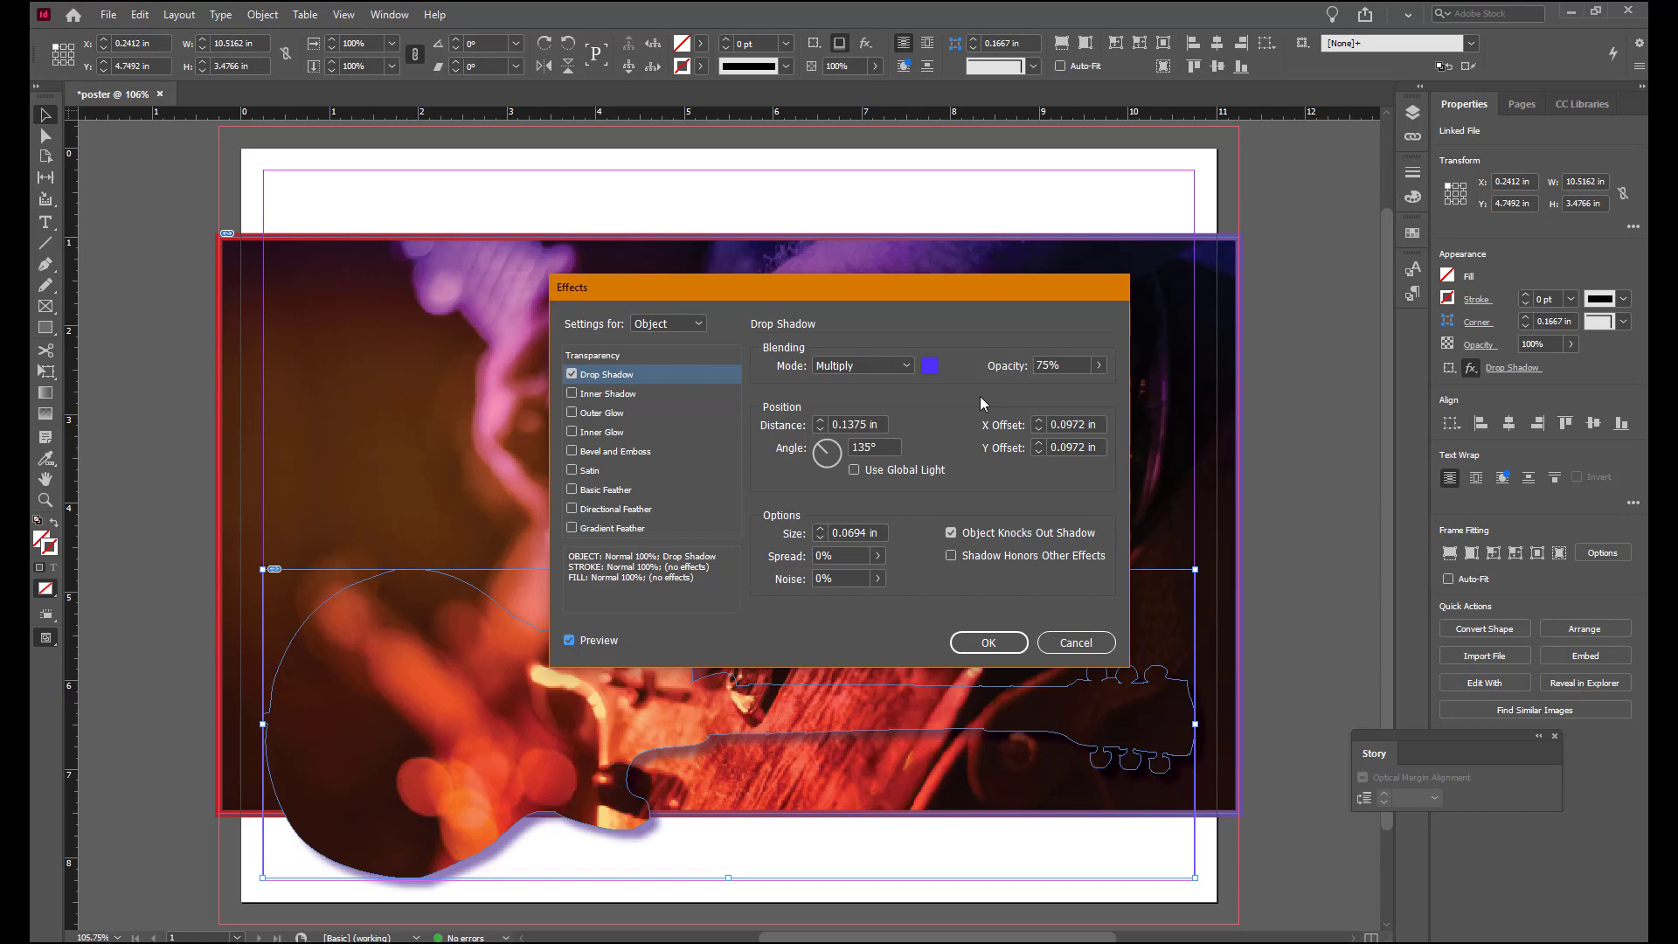
pyautogui.click(999, 640)
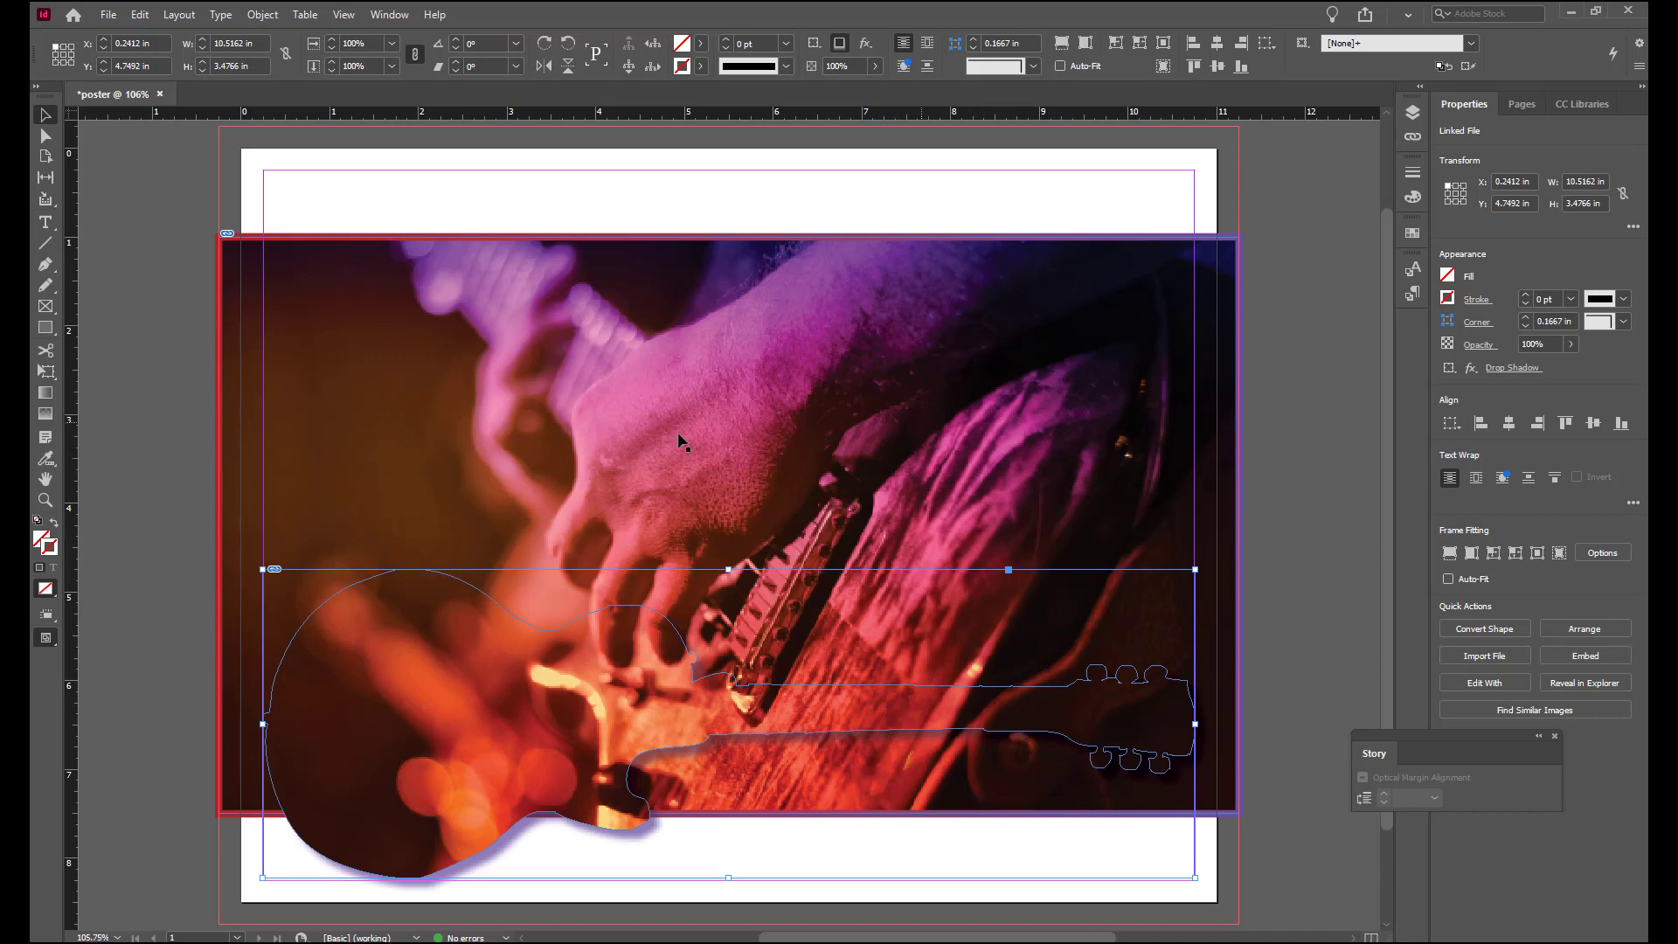
# Select the photo inside the background rectangle and set its blending mode to Multiply
pyautogui.click(42, 131)
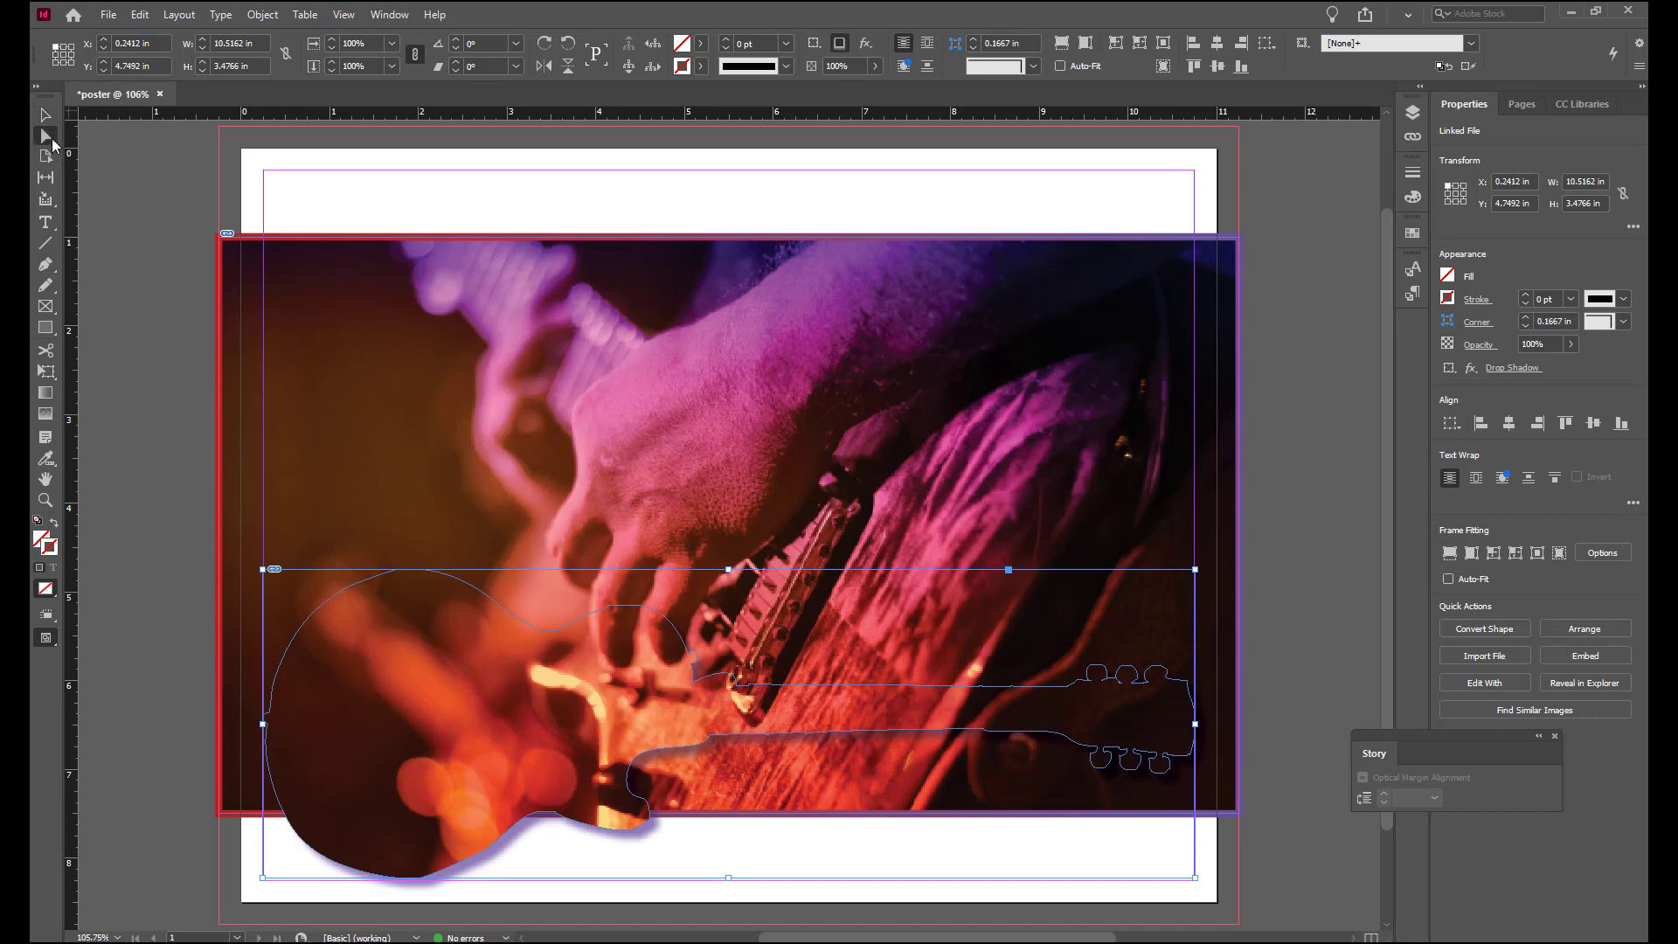
pyautogui.click(505, 438)
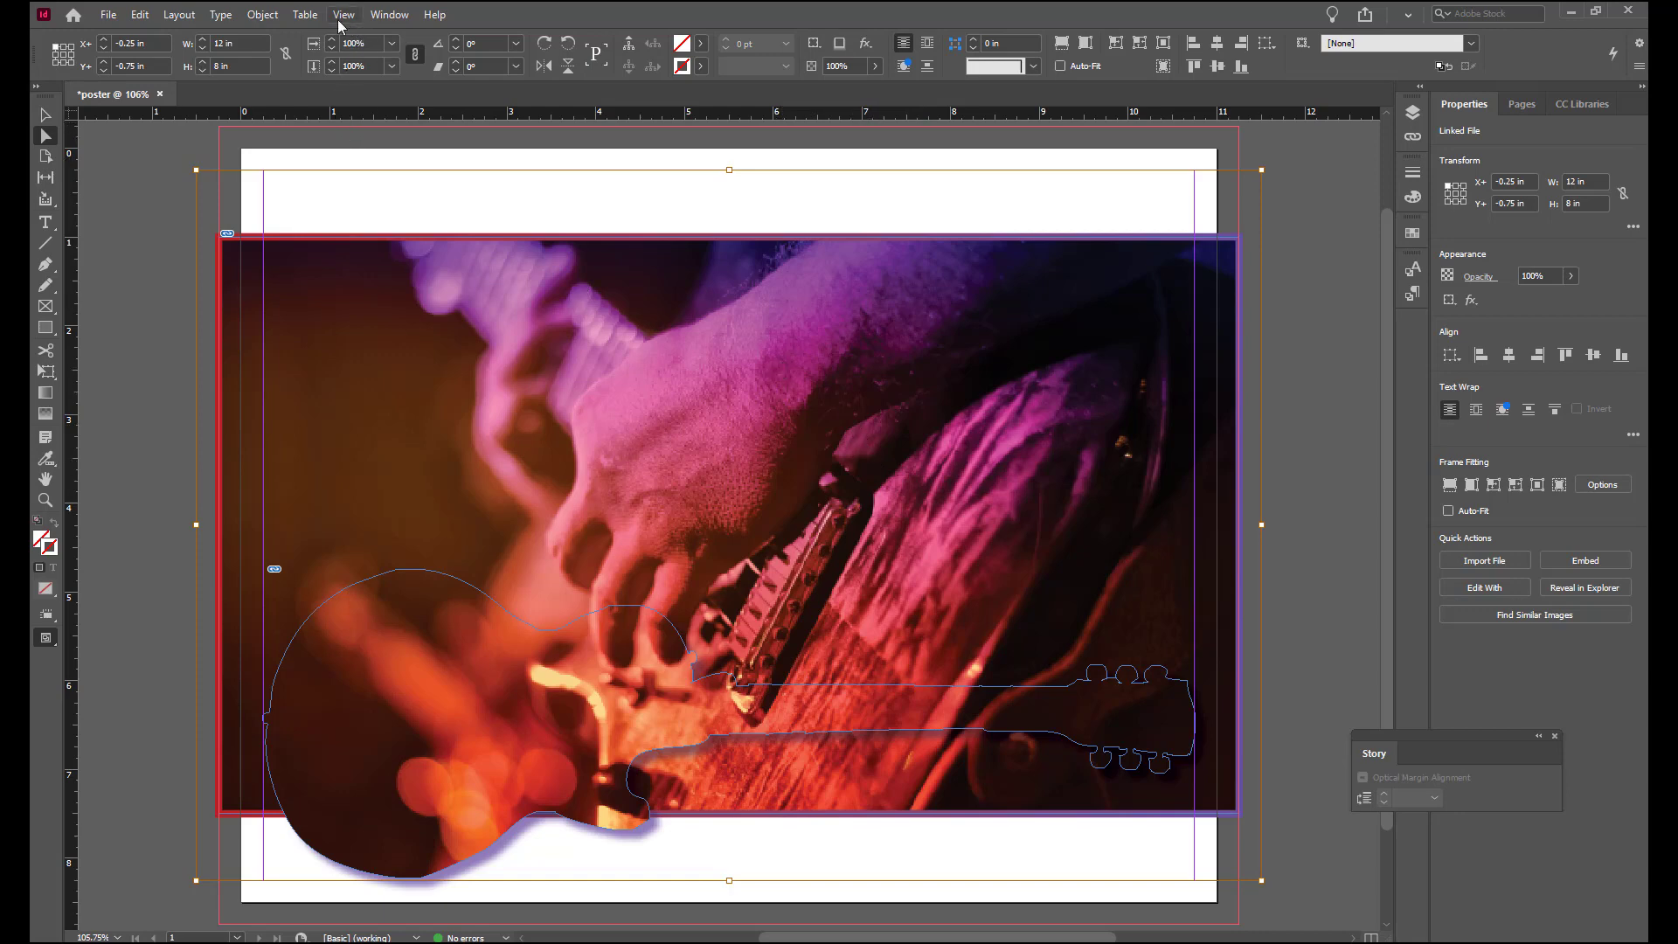
pyautogui.click(389, 14)
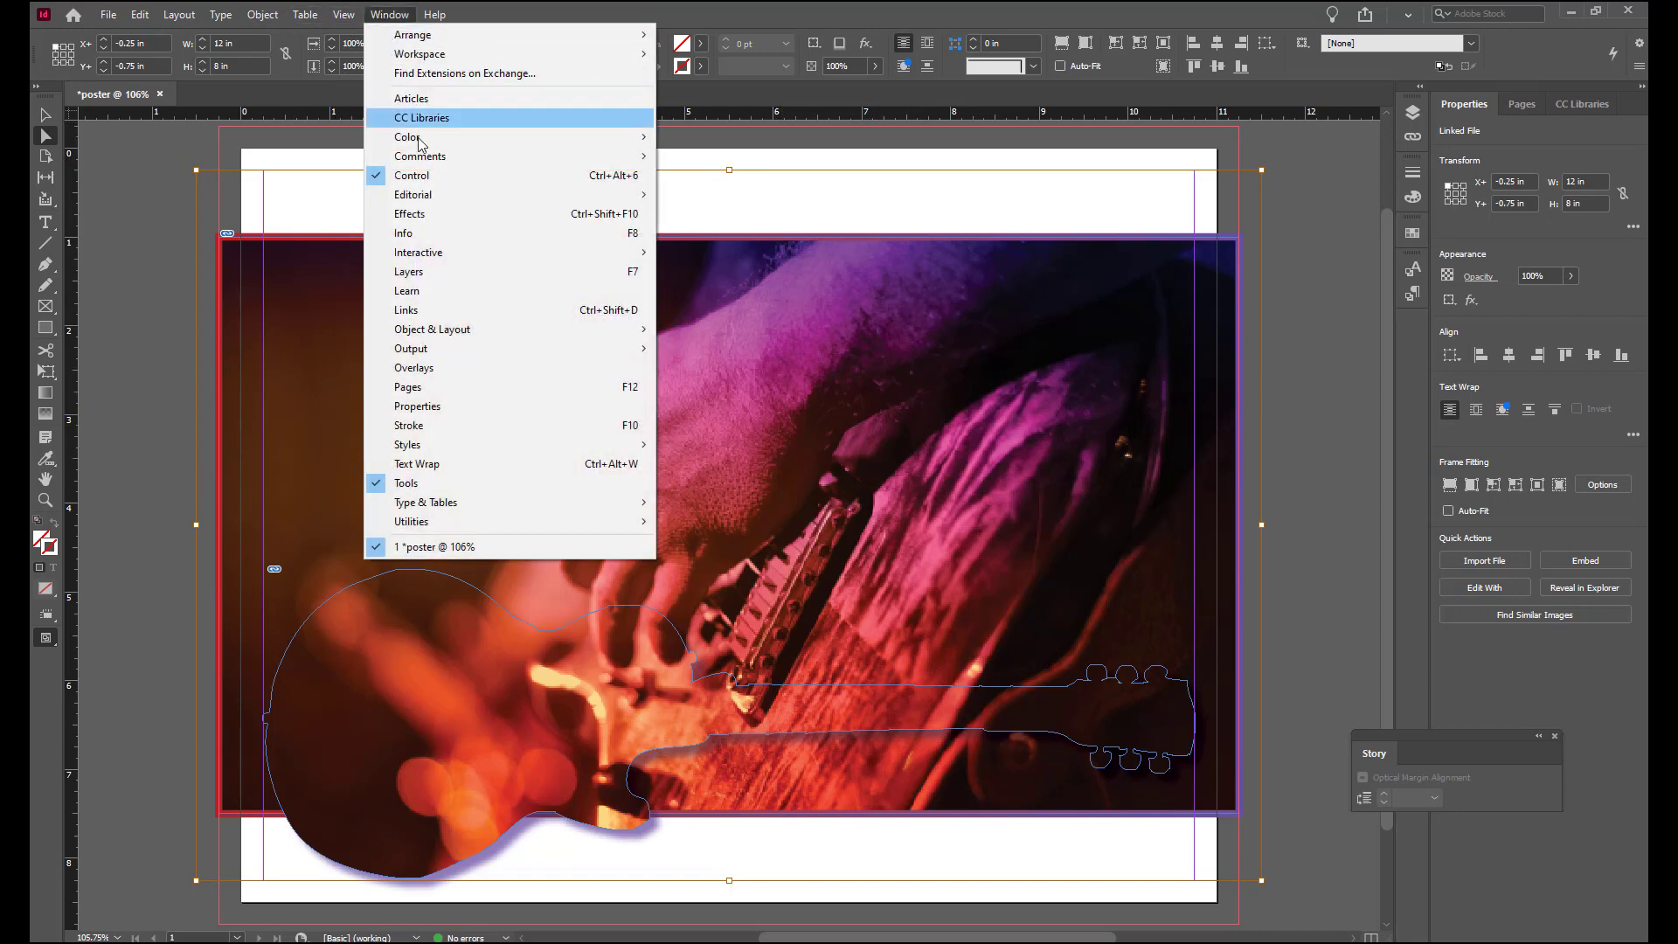
pyautogui.click(411, 213)
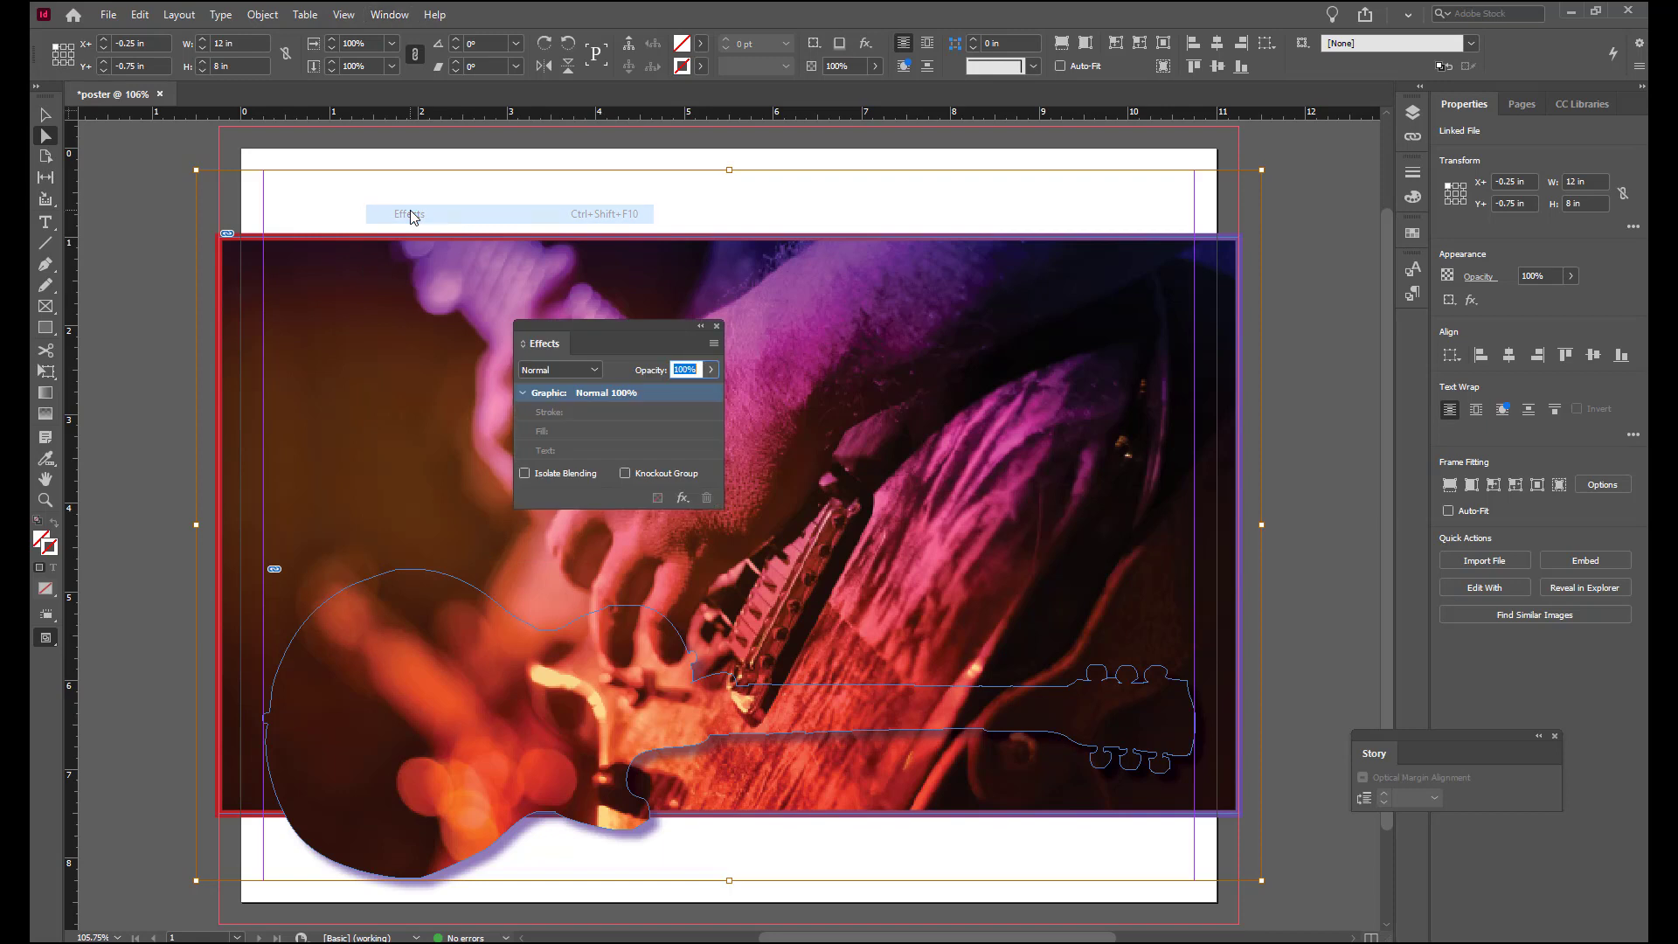
pyautogui.click(594, 373)
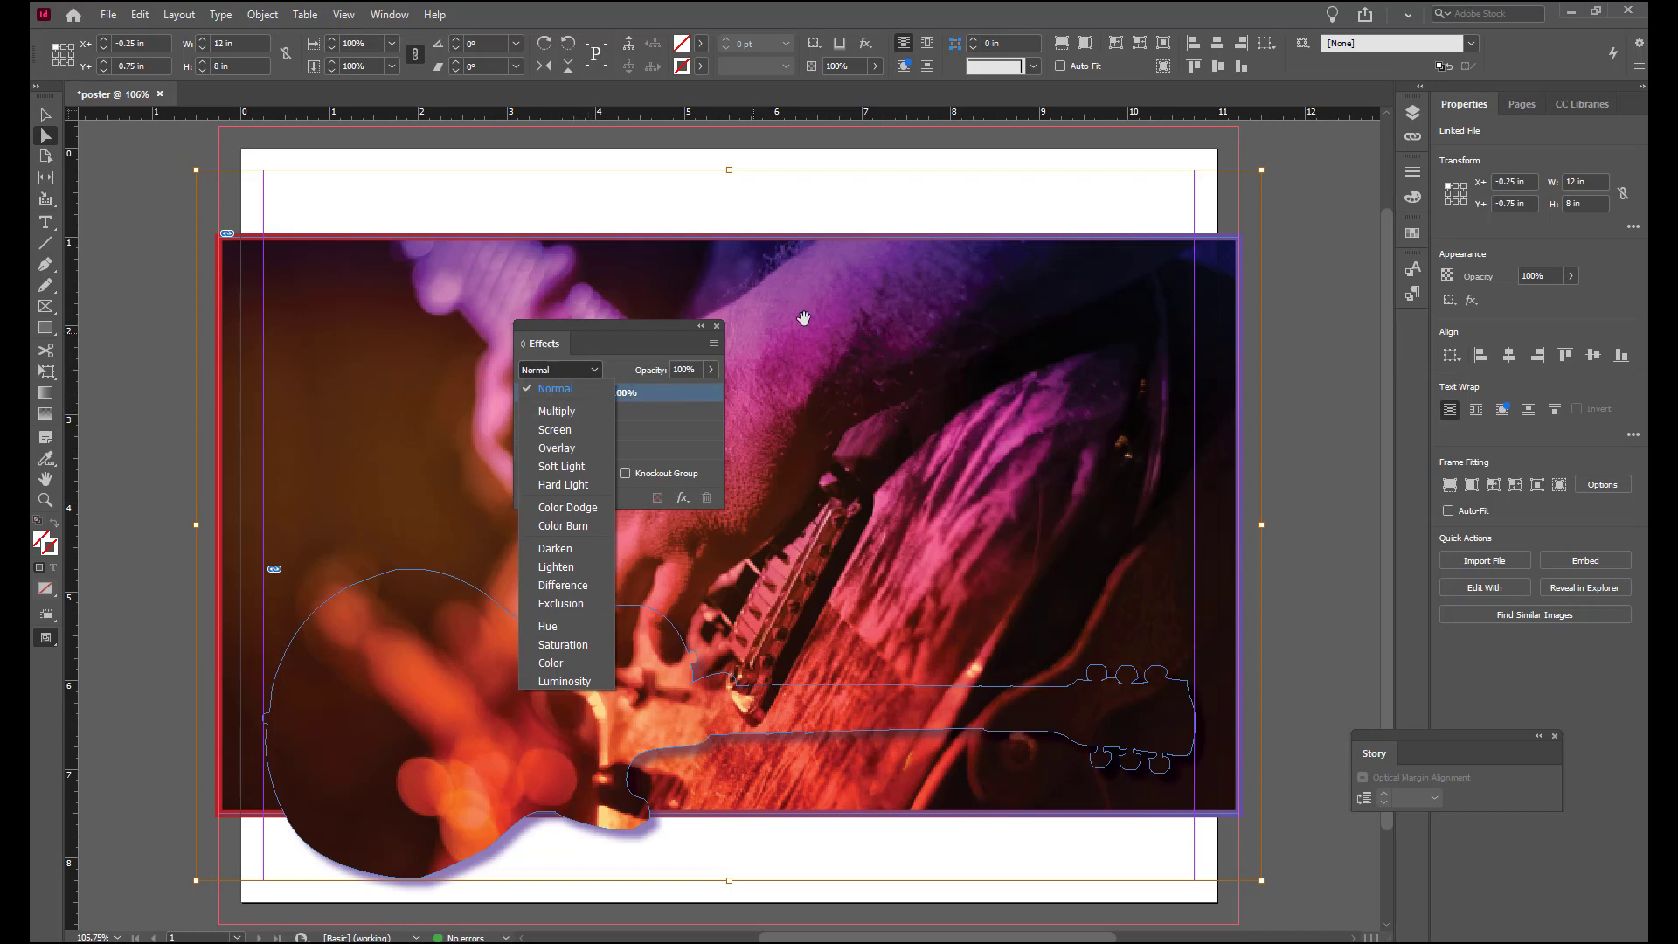
pyautogui.click(651, 364)
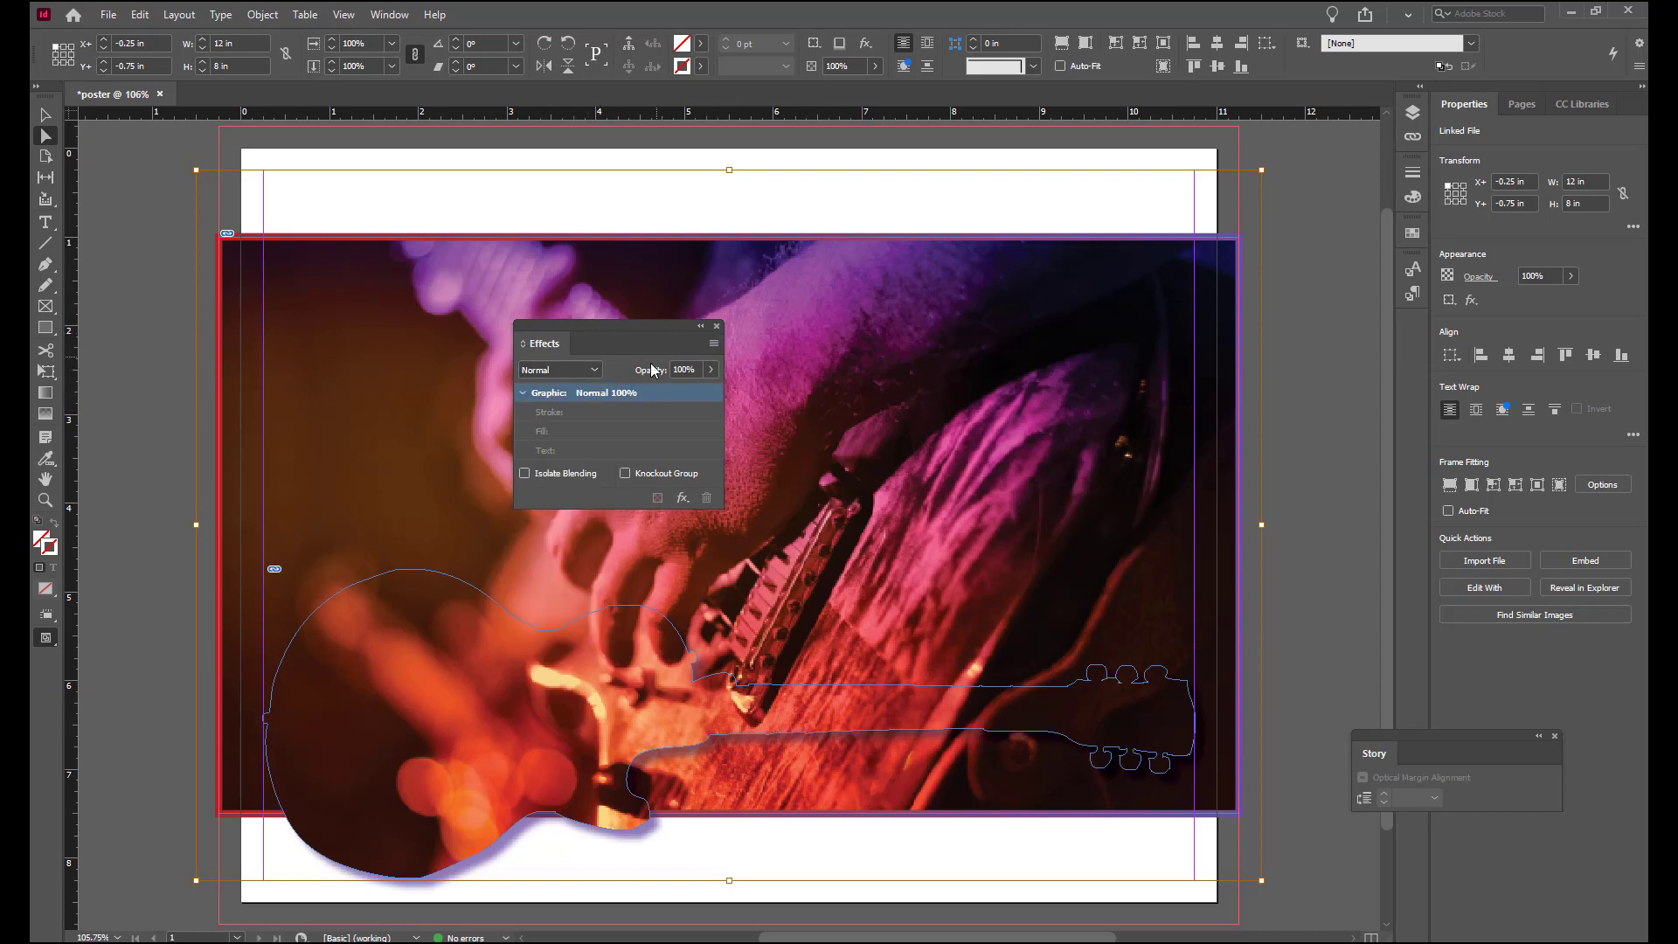
pyautogui.click(595, 373)
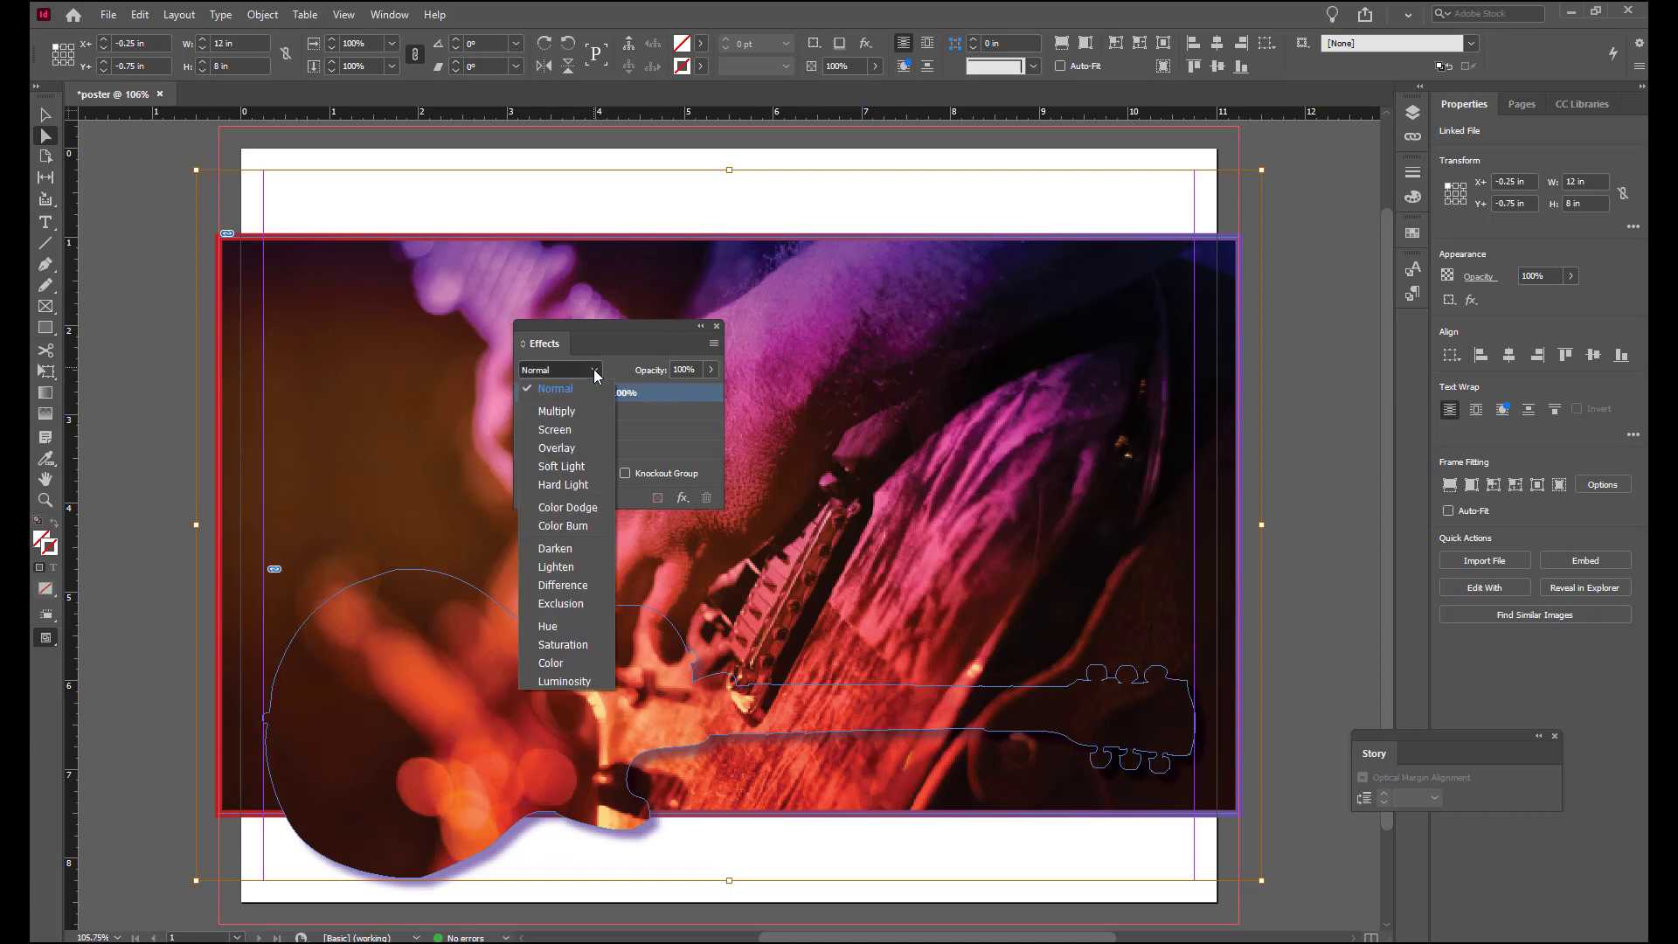
pyautogui.click(579, 412)
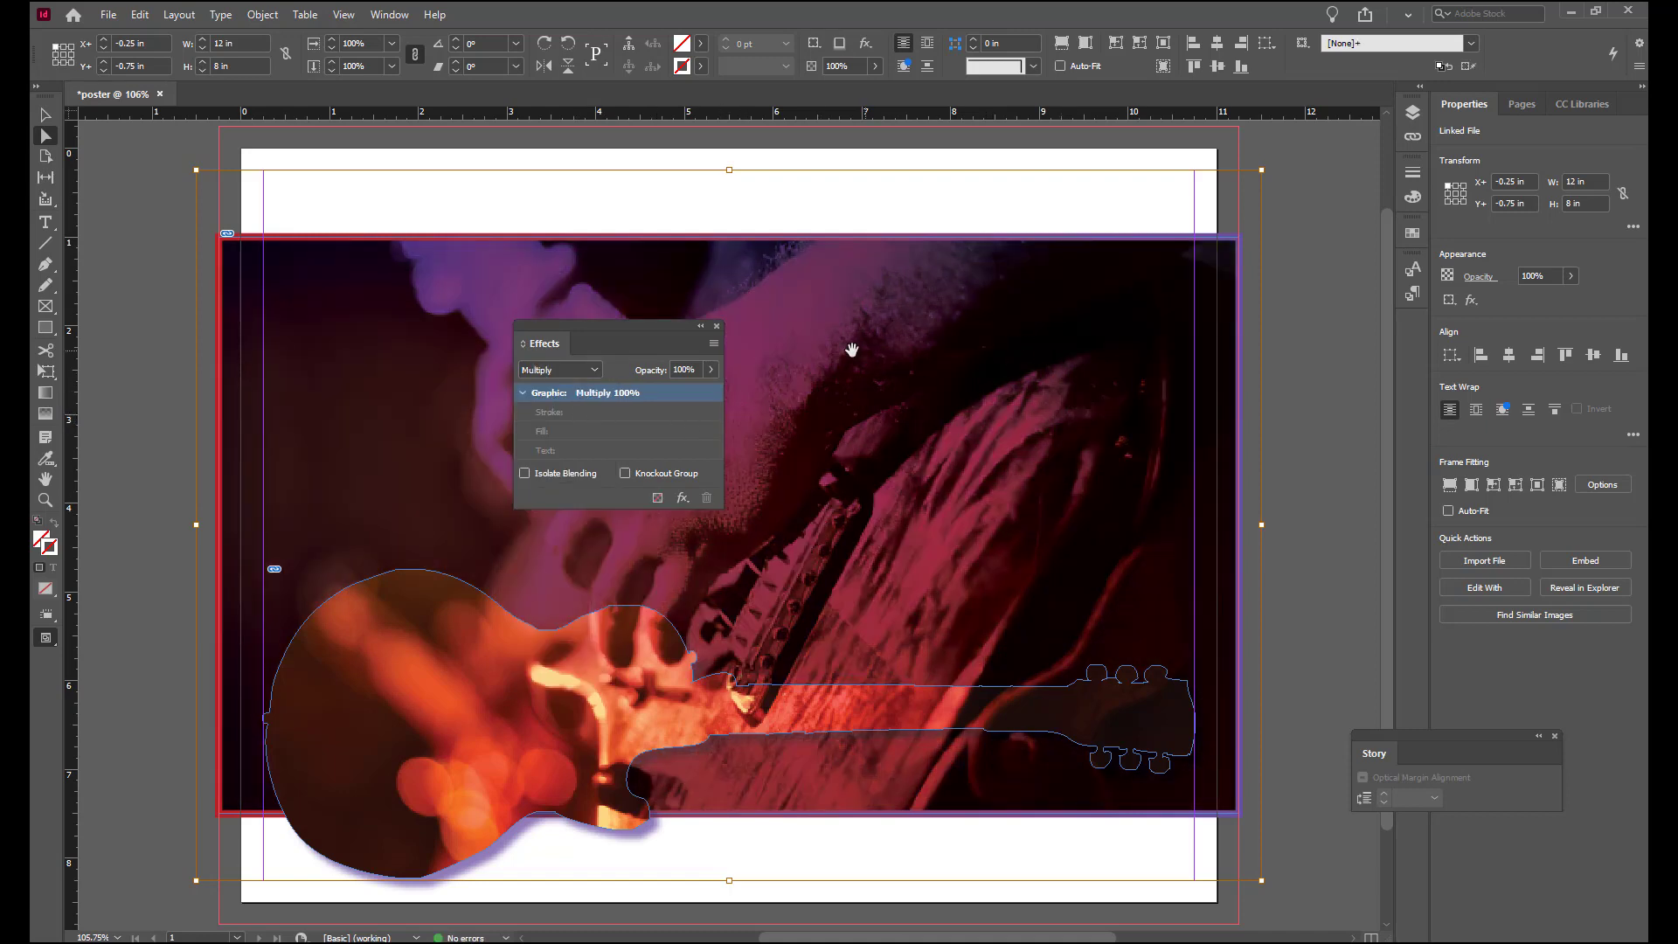
# Add a linear Gradient Feather to the background photo with reversed stops, a 90° angle and the opaque stop at 85.5%
pyautogui.moveTo(664, 327); pyautogui.dragTo(1343, 309)
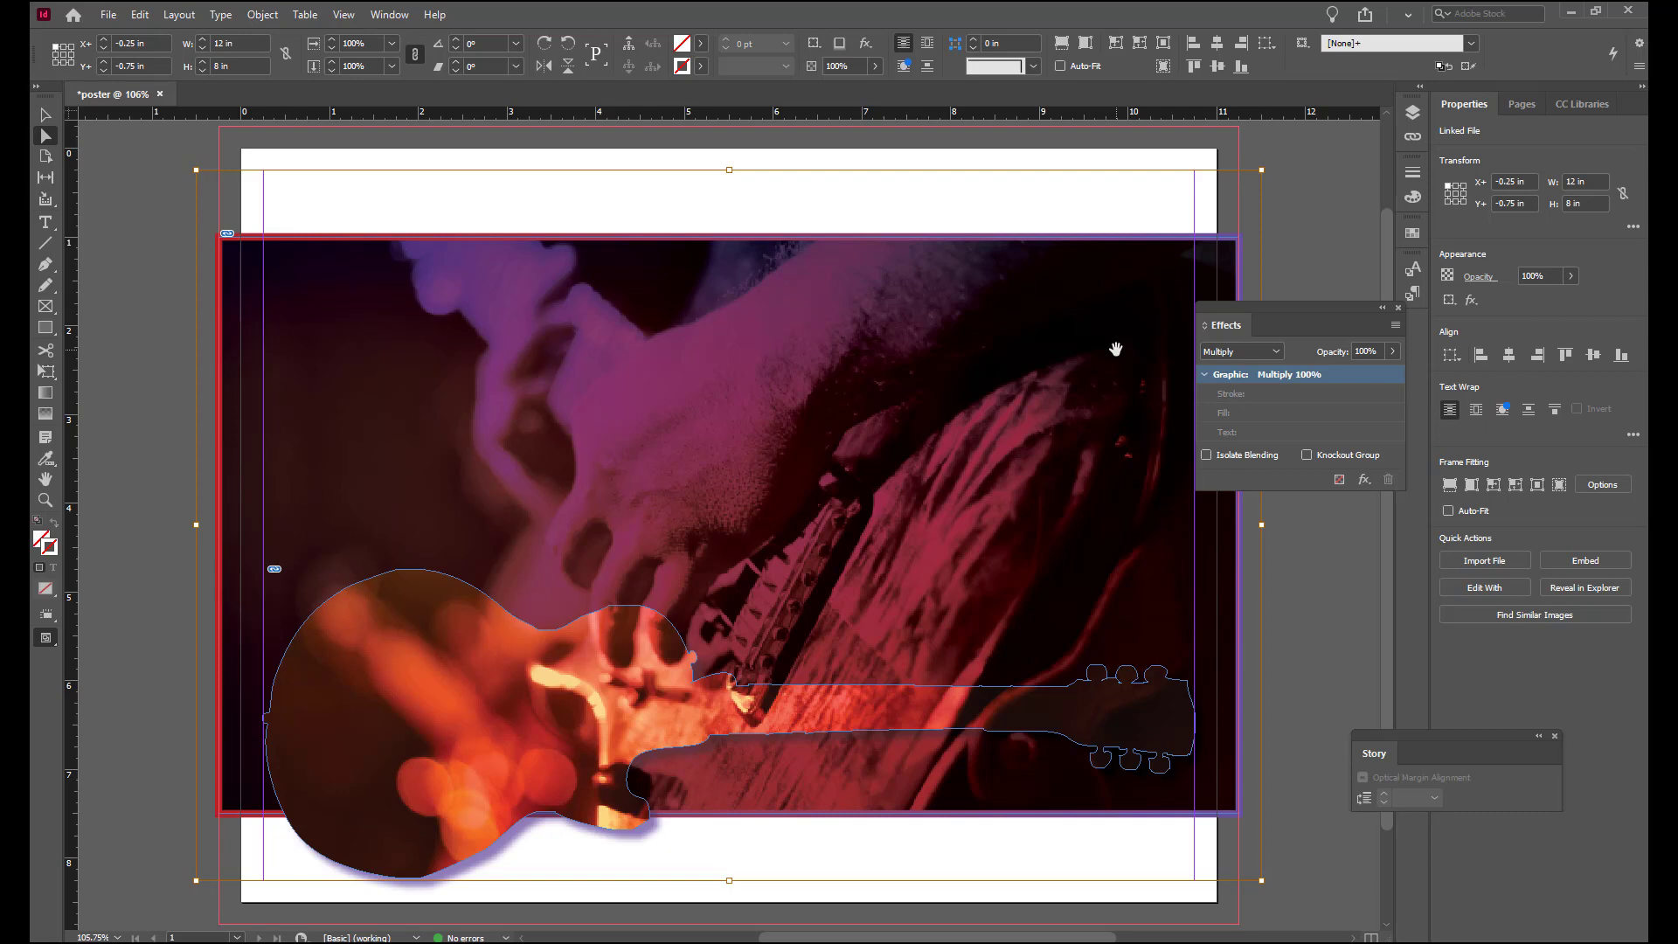
pyautogui.click(1363, 480)
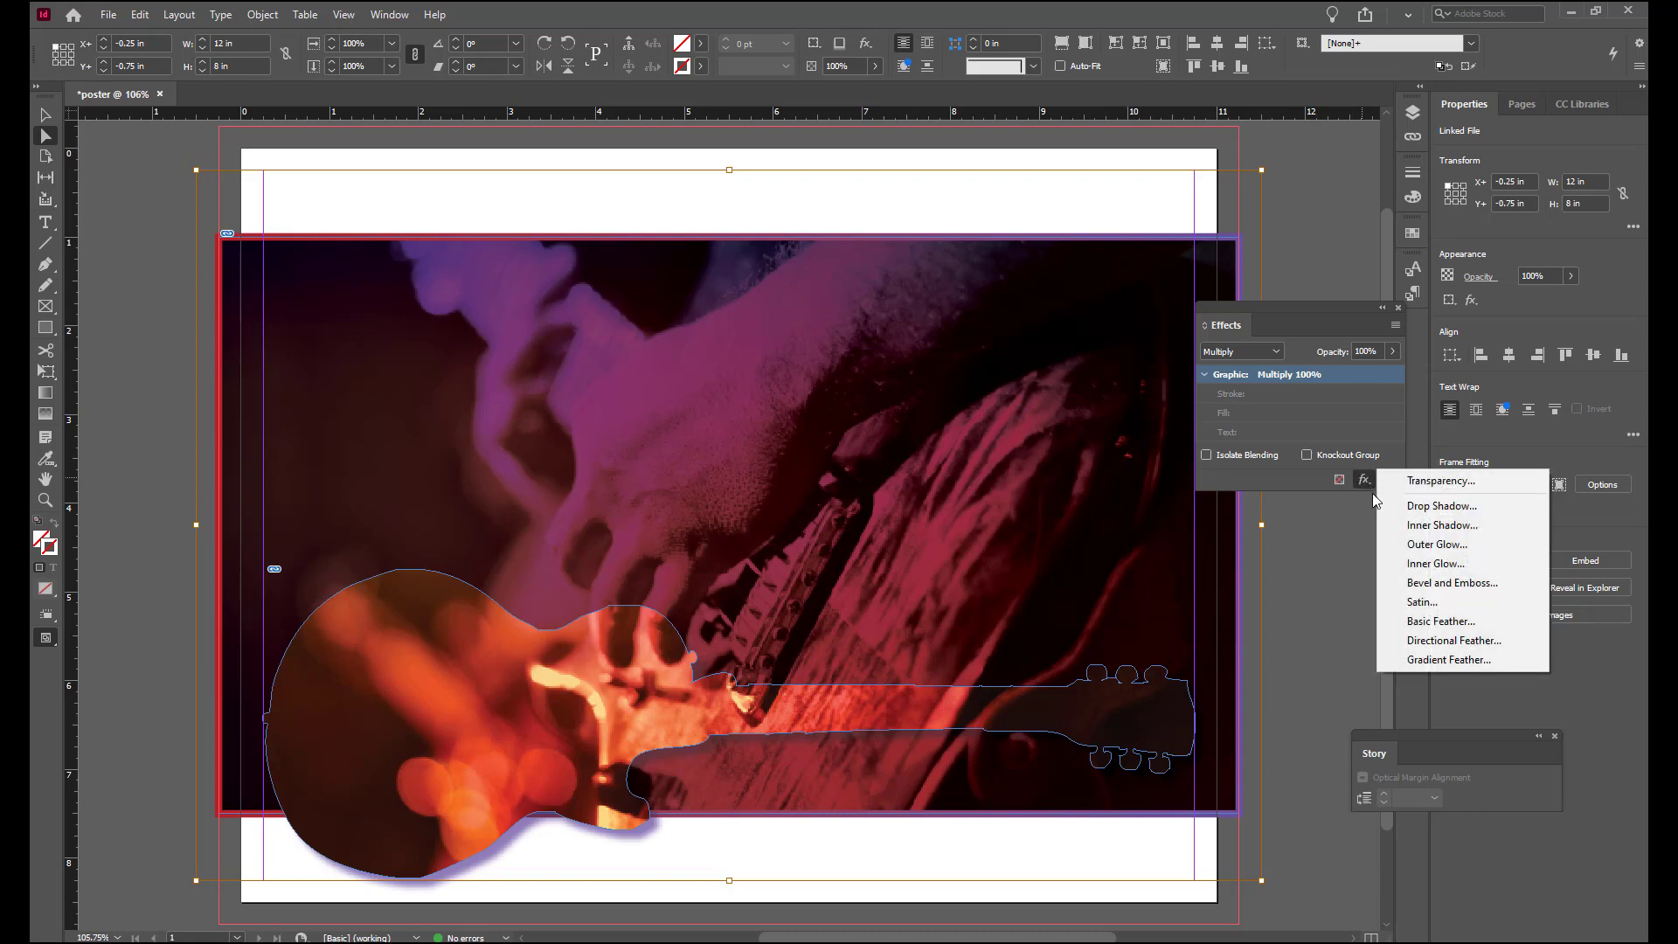
pyautogui.click(1449, 659)
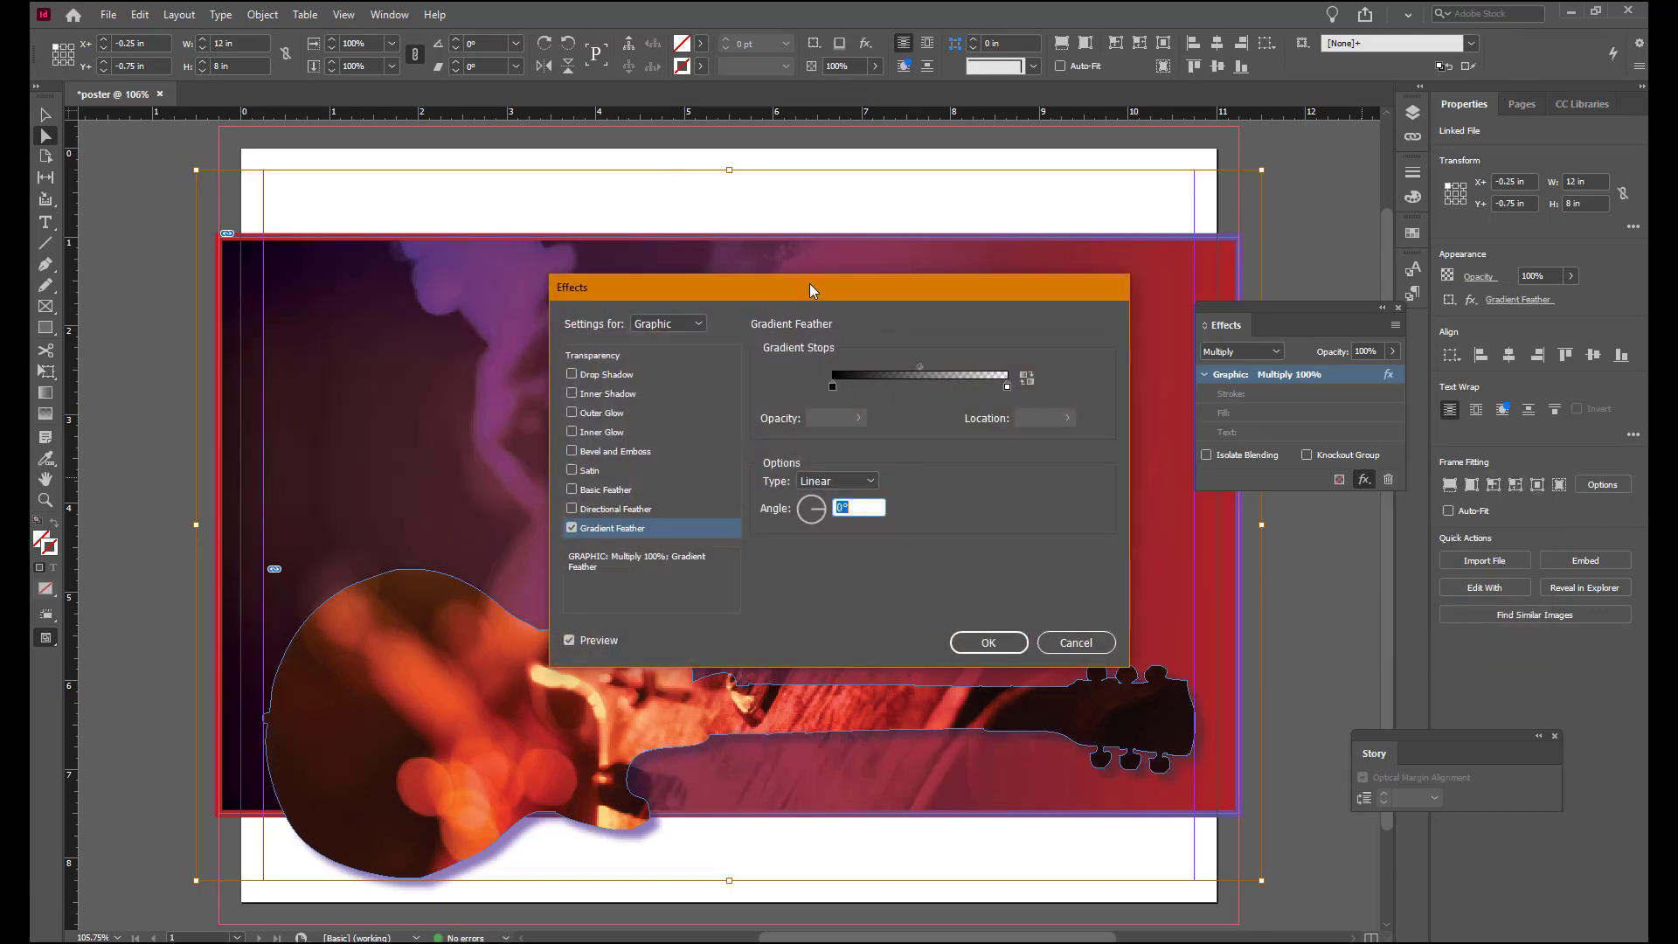
pyautogui.moveTo(811, 288); pyautogui.dragTo(1097, 461)
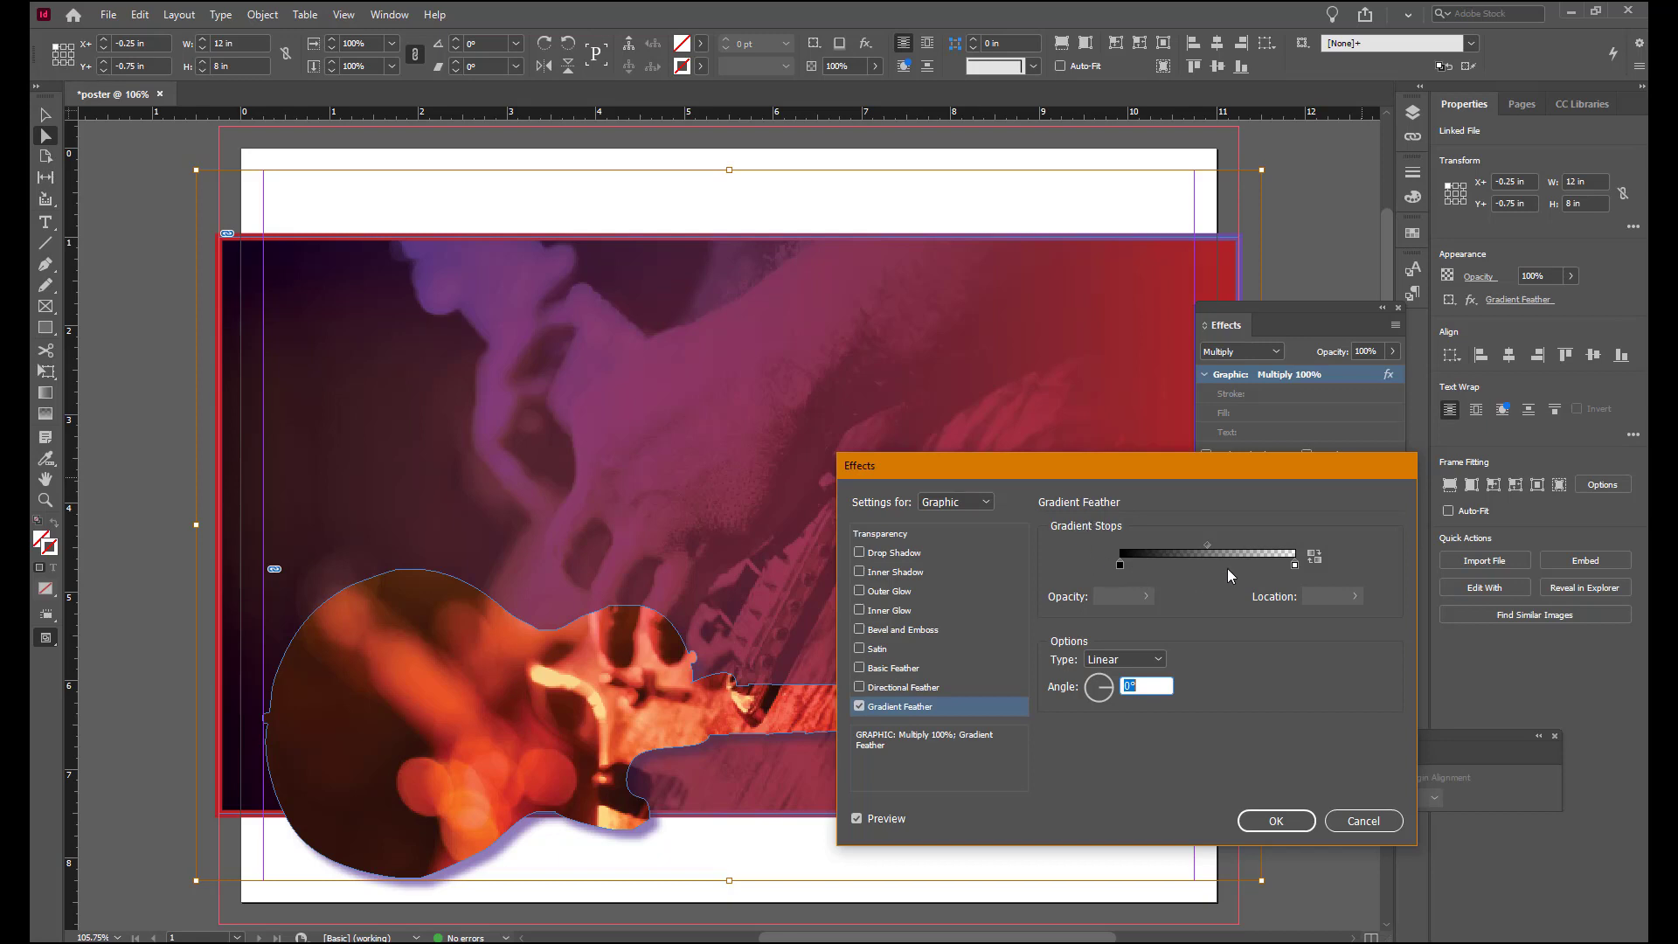
pyautogui.click(1315, 556)
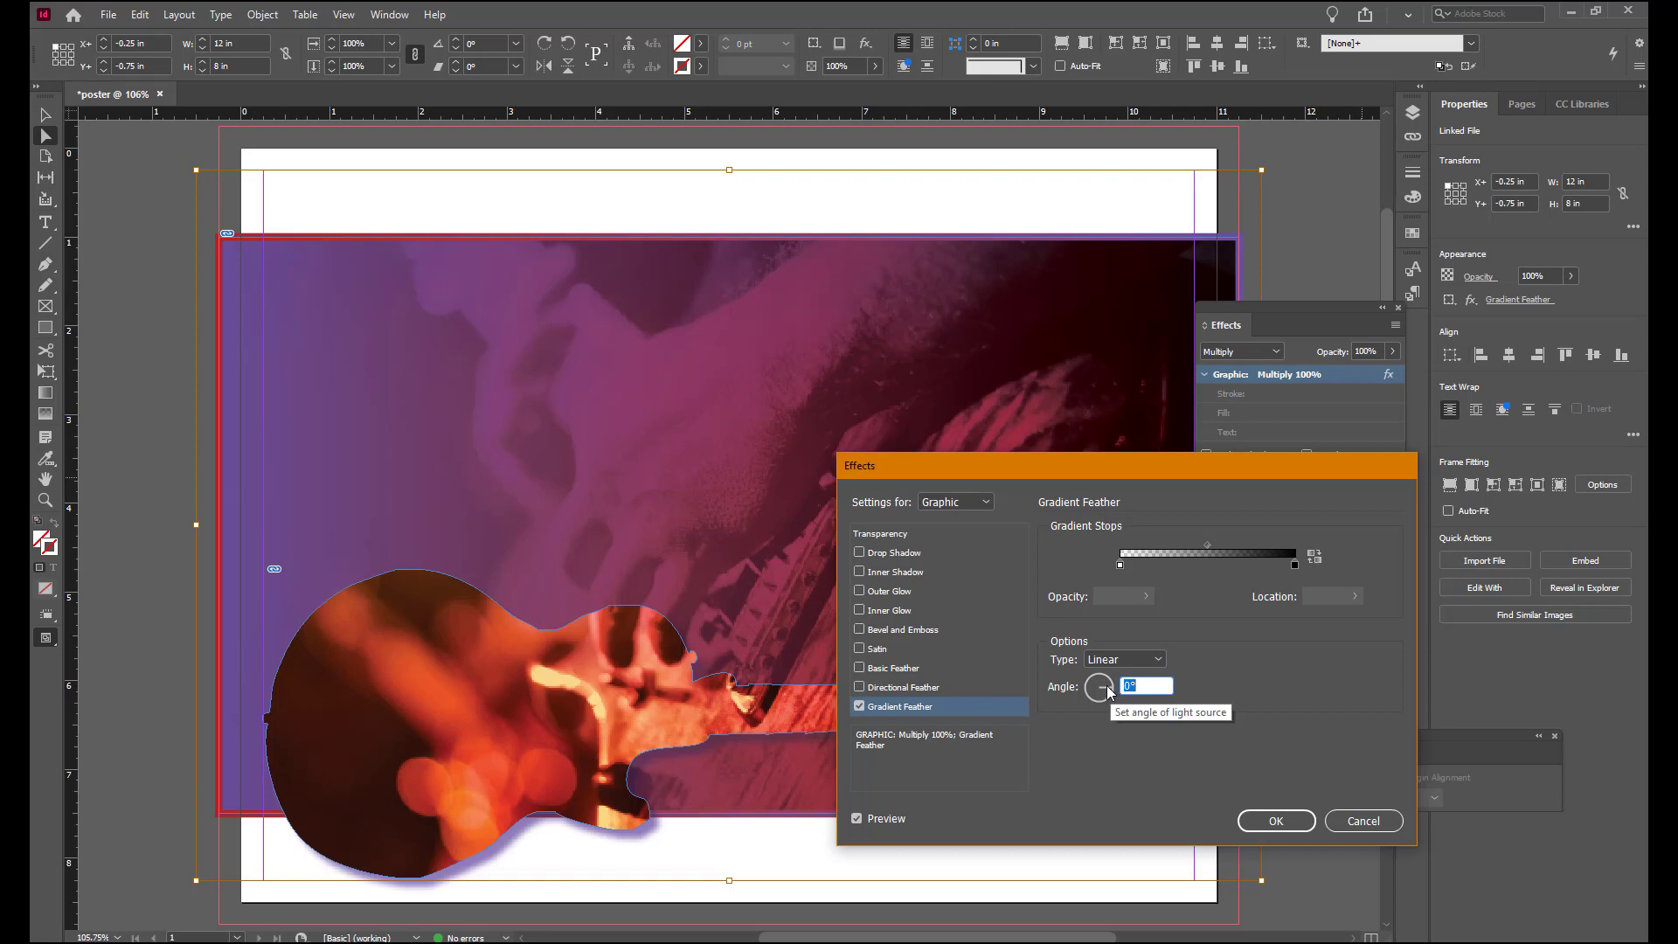
pyautogui.moveTo(1108, 690); pyautogui.dragTo(1102, 684)
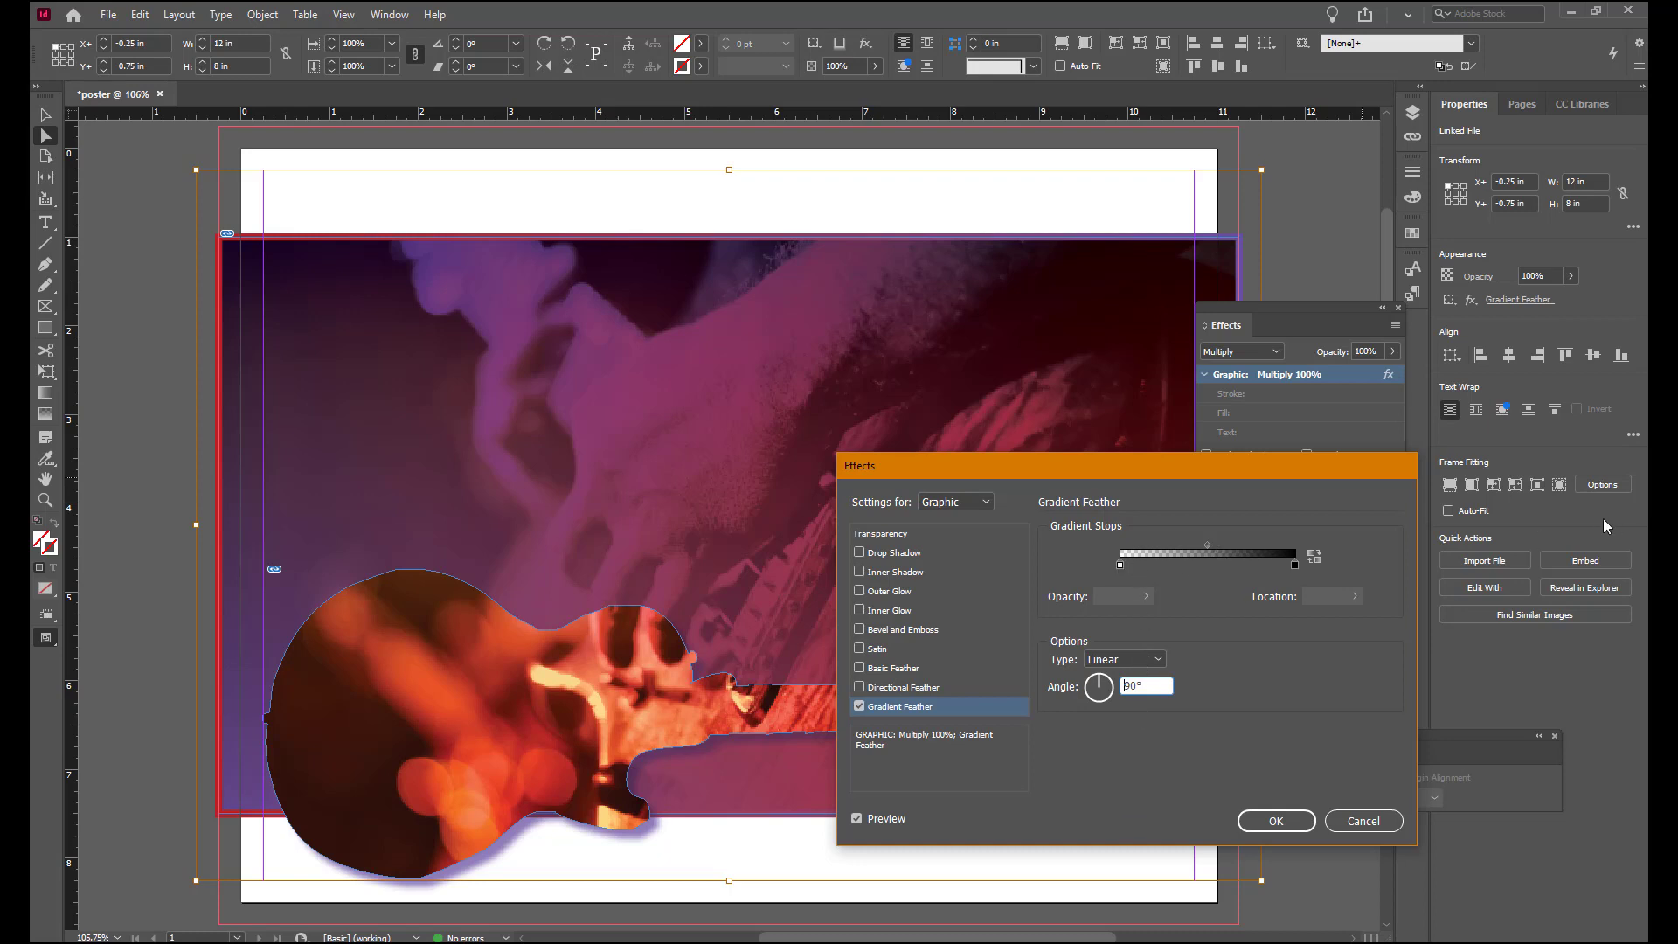
pyautogui.moveTo(1295, 566); pyautogui.dragTo(1271, 568)
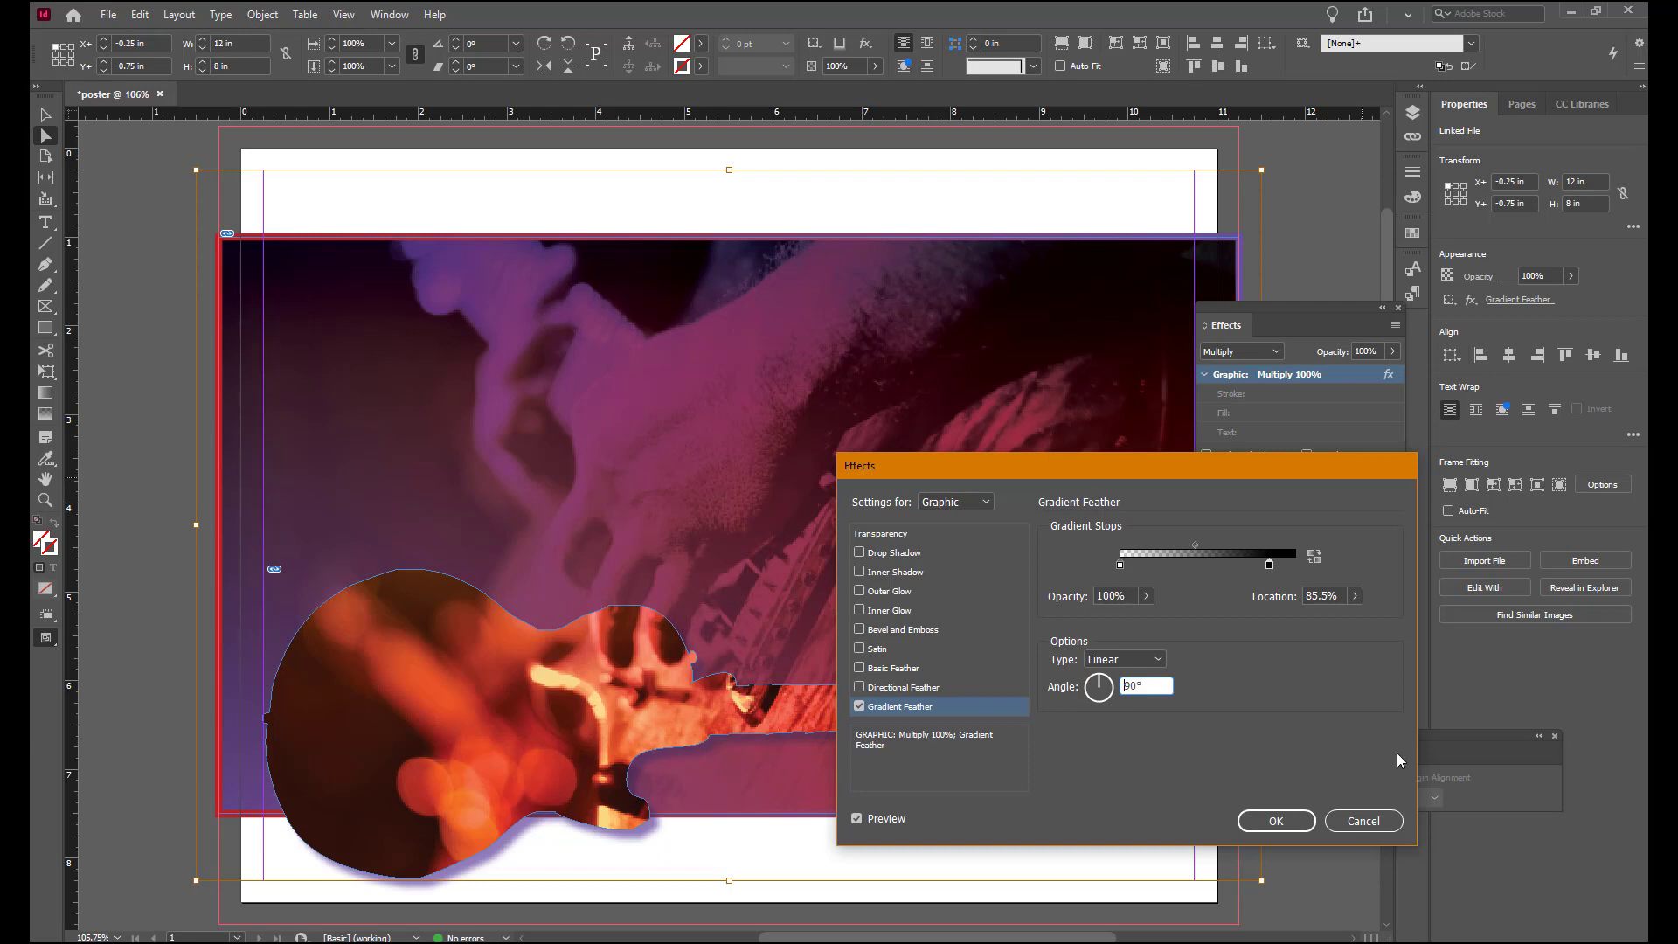
pyautogui.click(1262, 816)
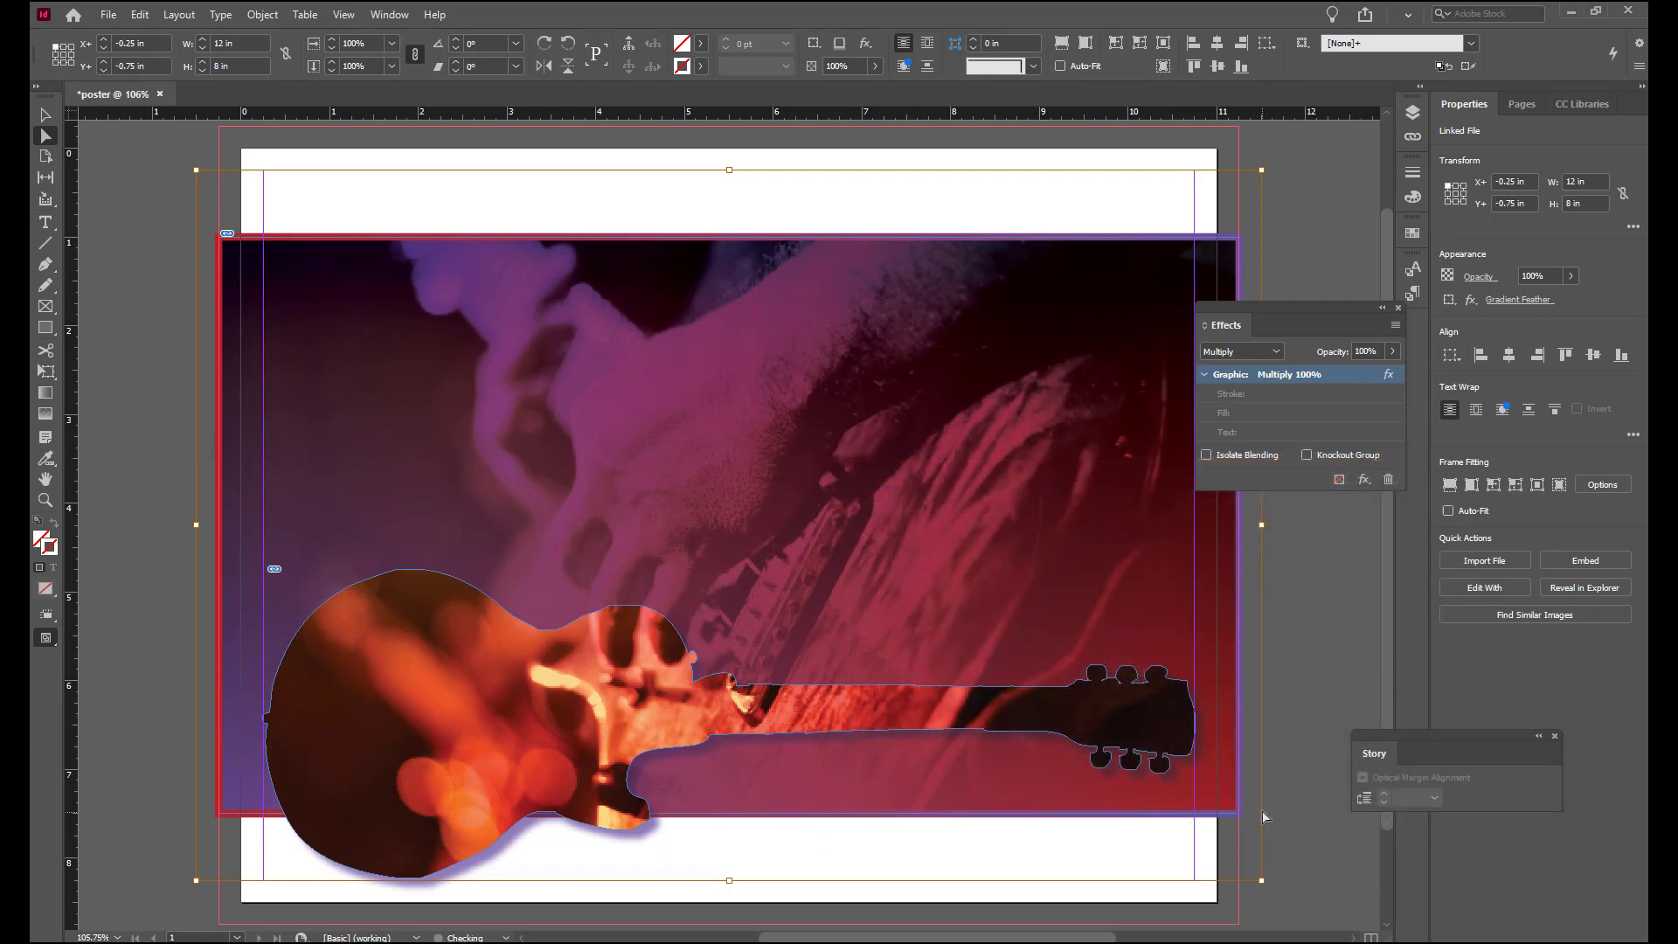
# Deselect the photo and collapse the floating Effects panel, moving it clear of the artwork
pyautogui.click(1280, 691)
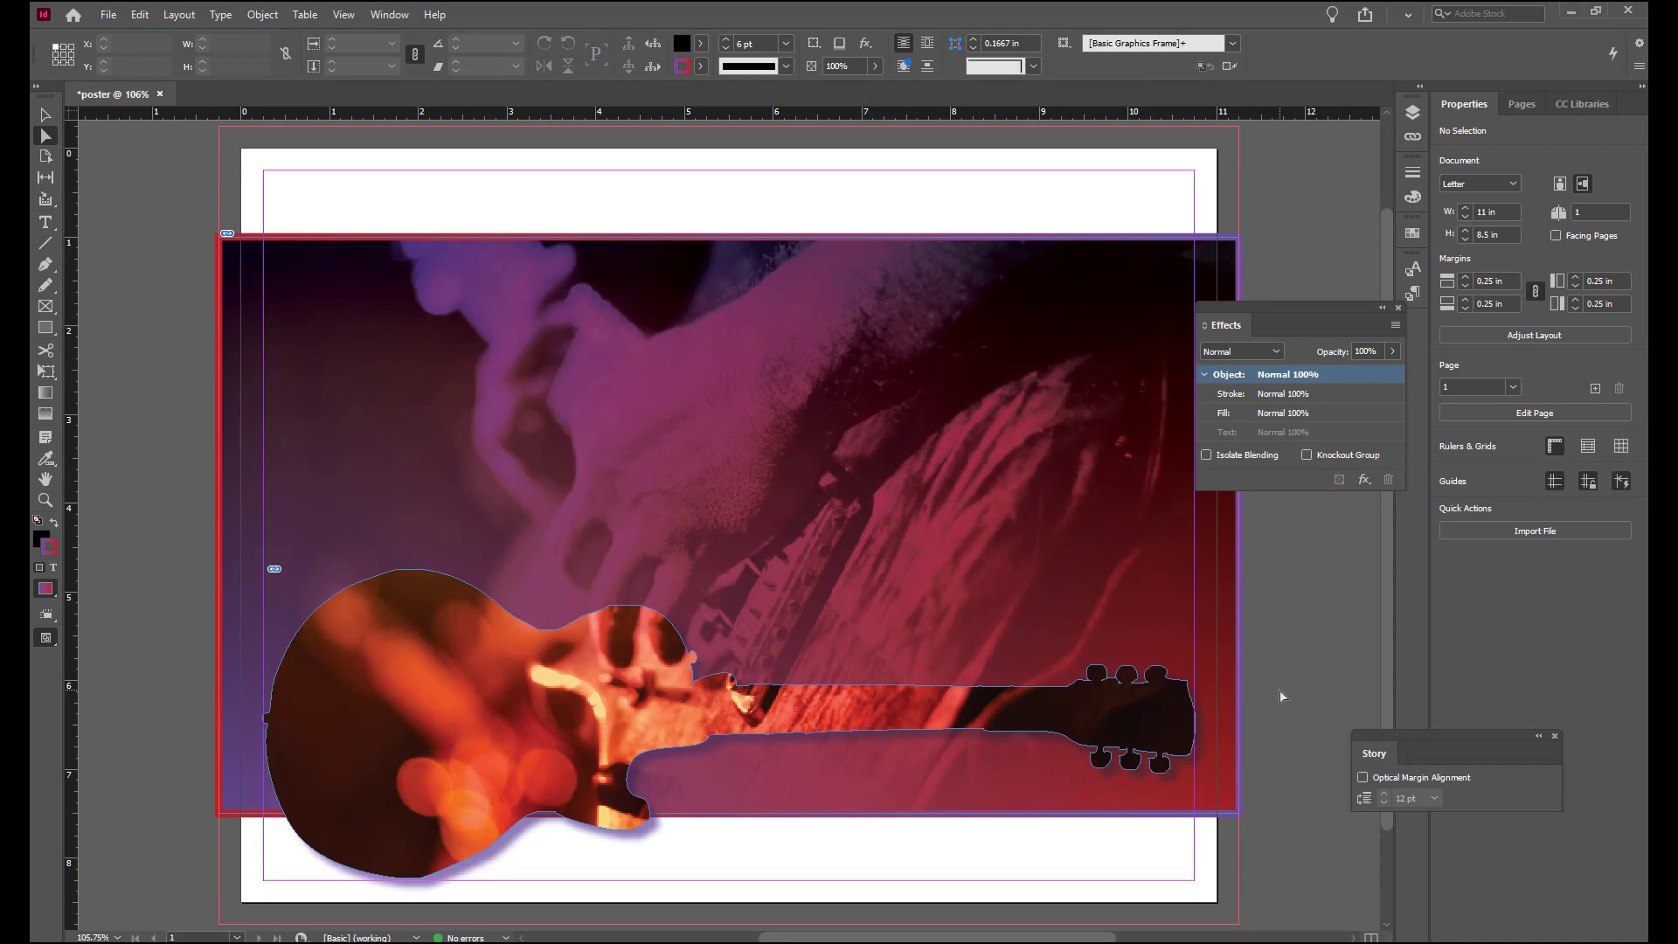
pyautogui.click(1383, 310)
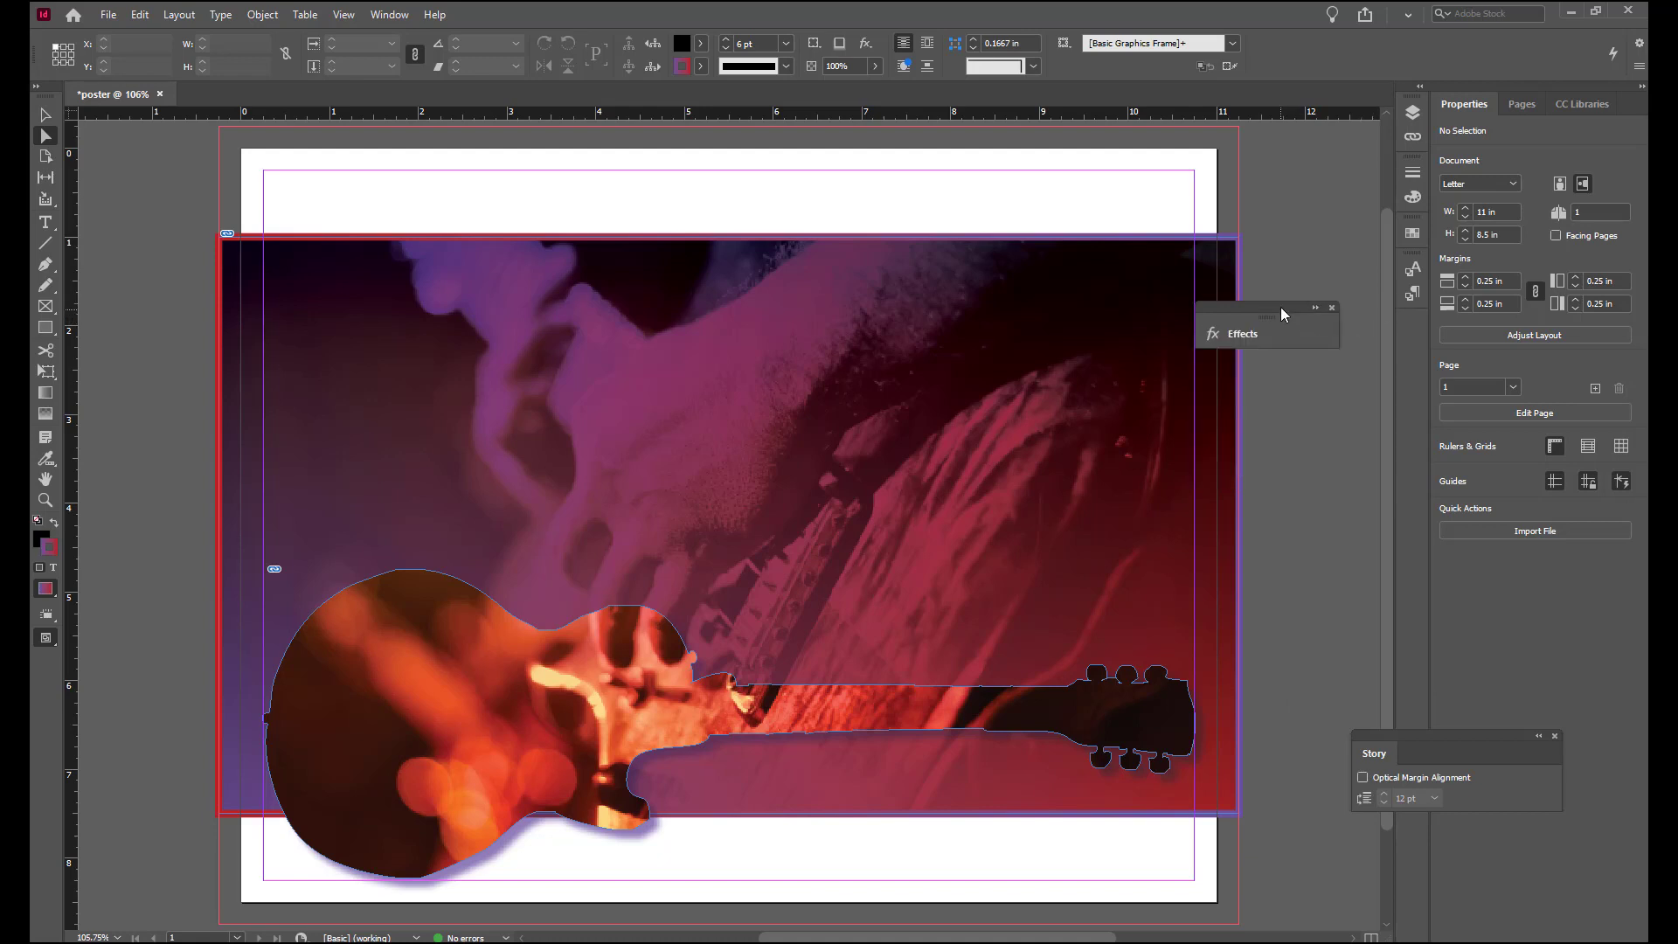
pyautogui.moveTo(1282, 312); pyautogui.dragTo(1345, 375)
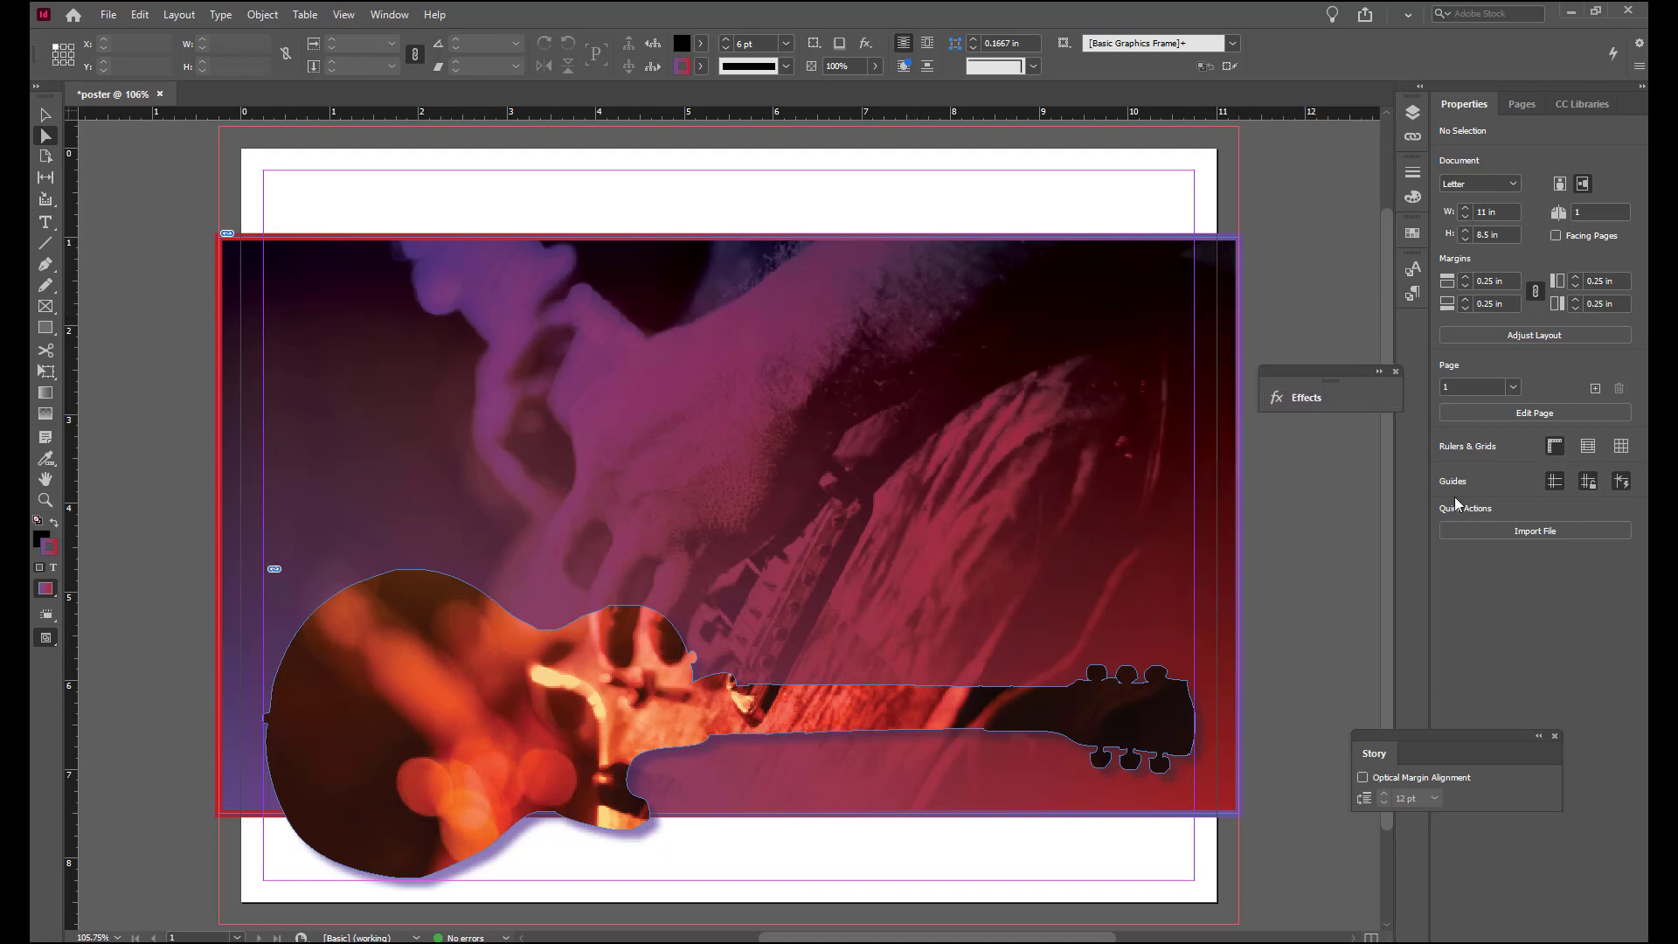
# Check the poster in Preview screen mode and return to Normal mode
pyautogui.click(47, 642)
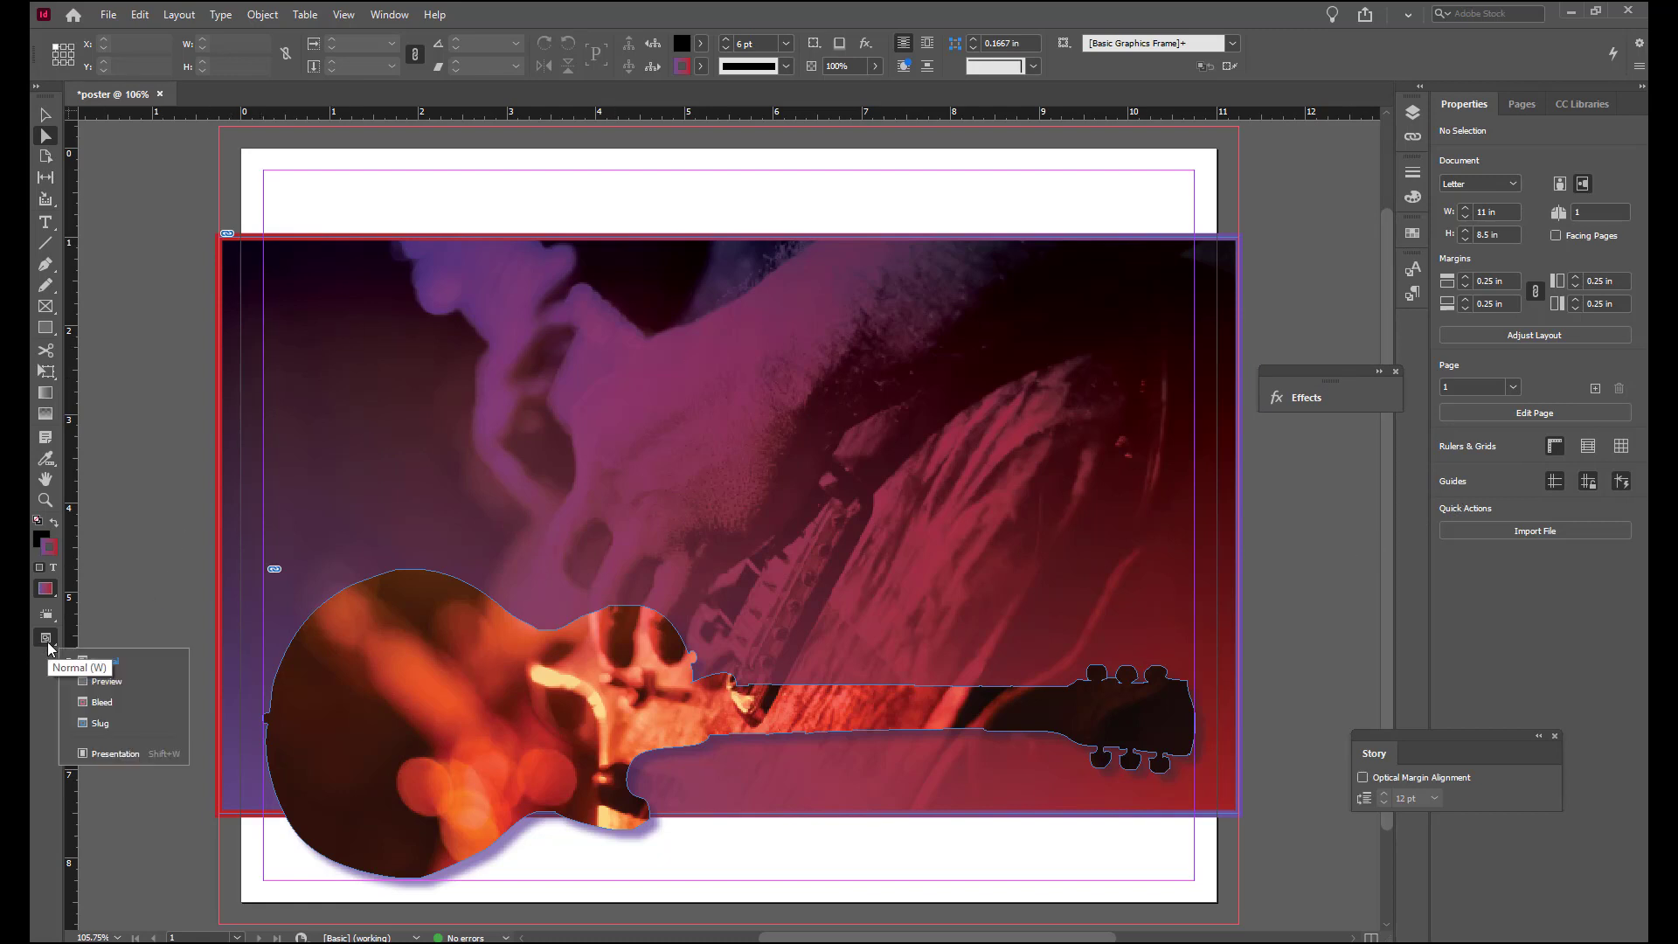
pyautogui.click(99, 677)
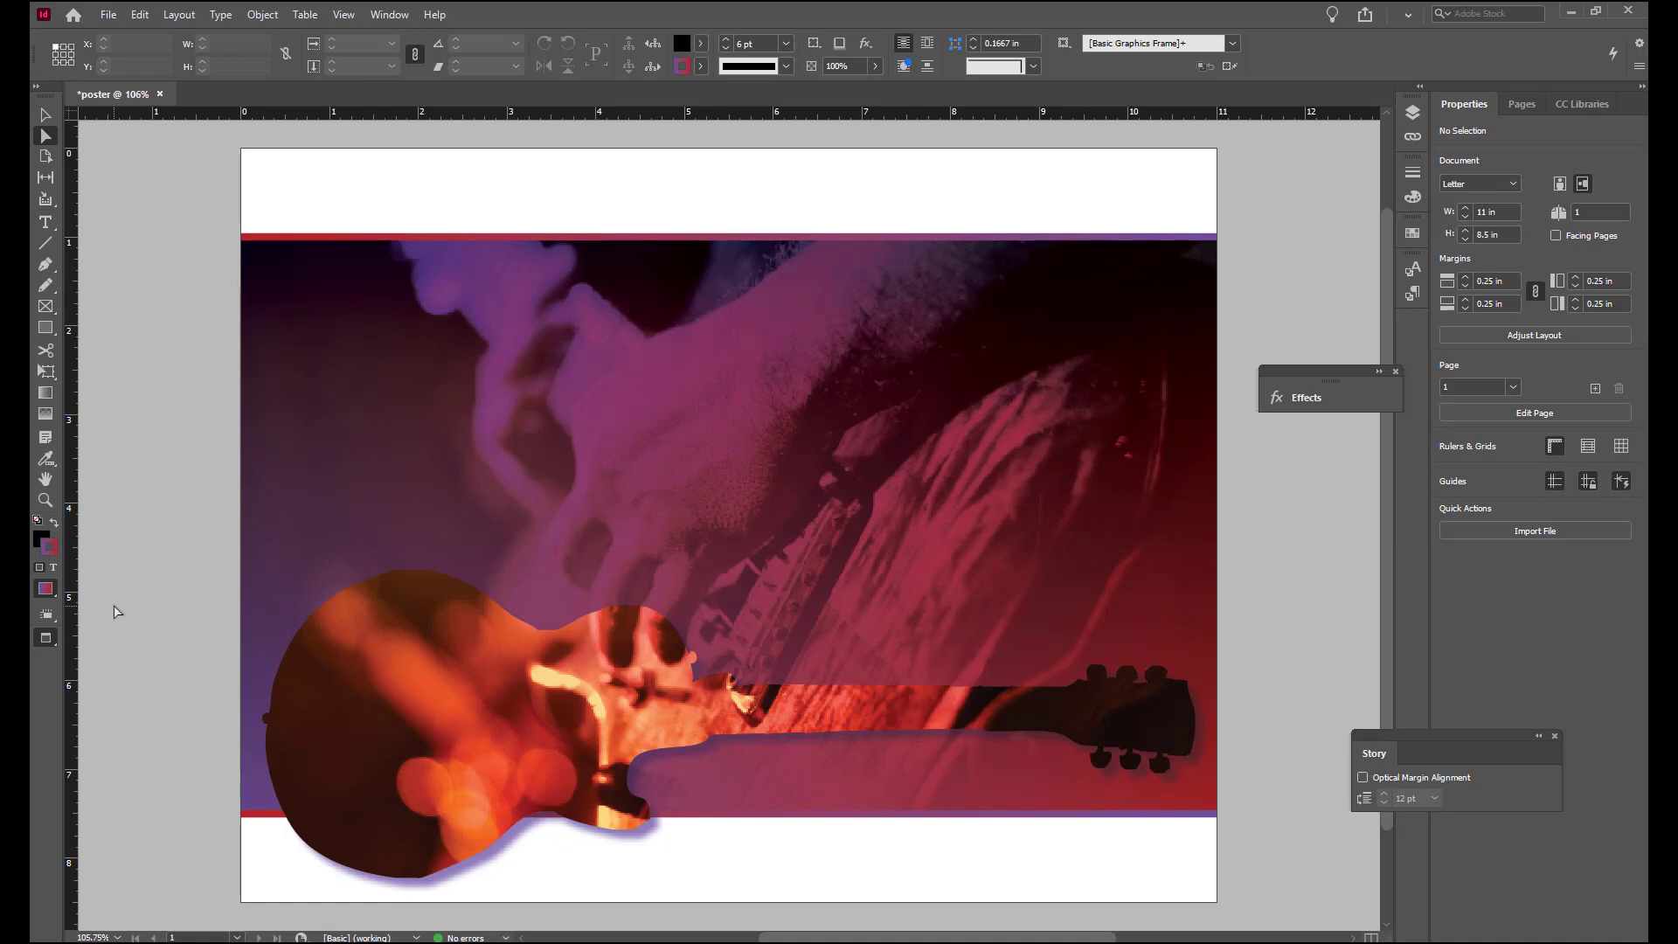
pyautogui.click(48, 638)
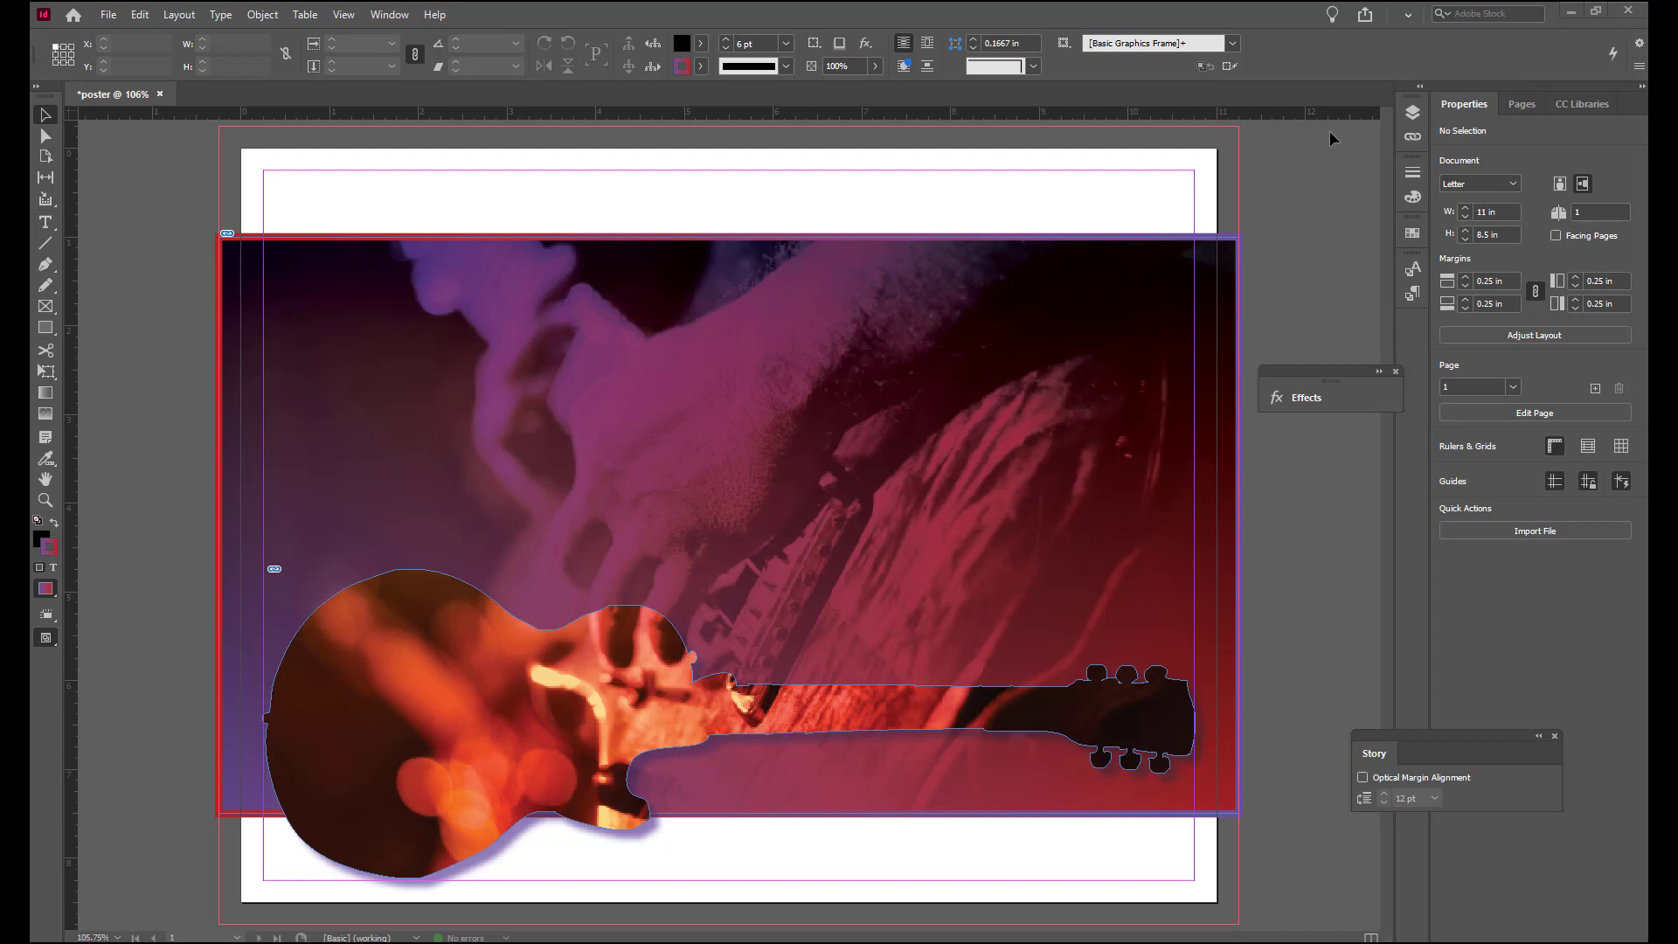
# Draw a rectangular frame about 0.98 × 0.94 in over the guitar body's lower-left edge and position it at X 0.25 in, Y 7.45 in
pyautogui.click(47, 307)
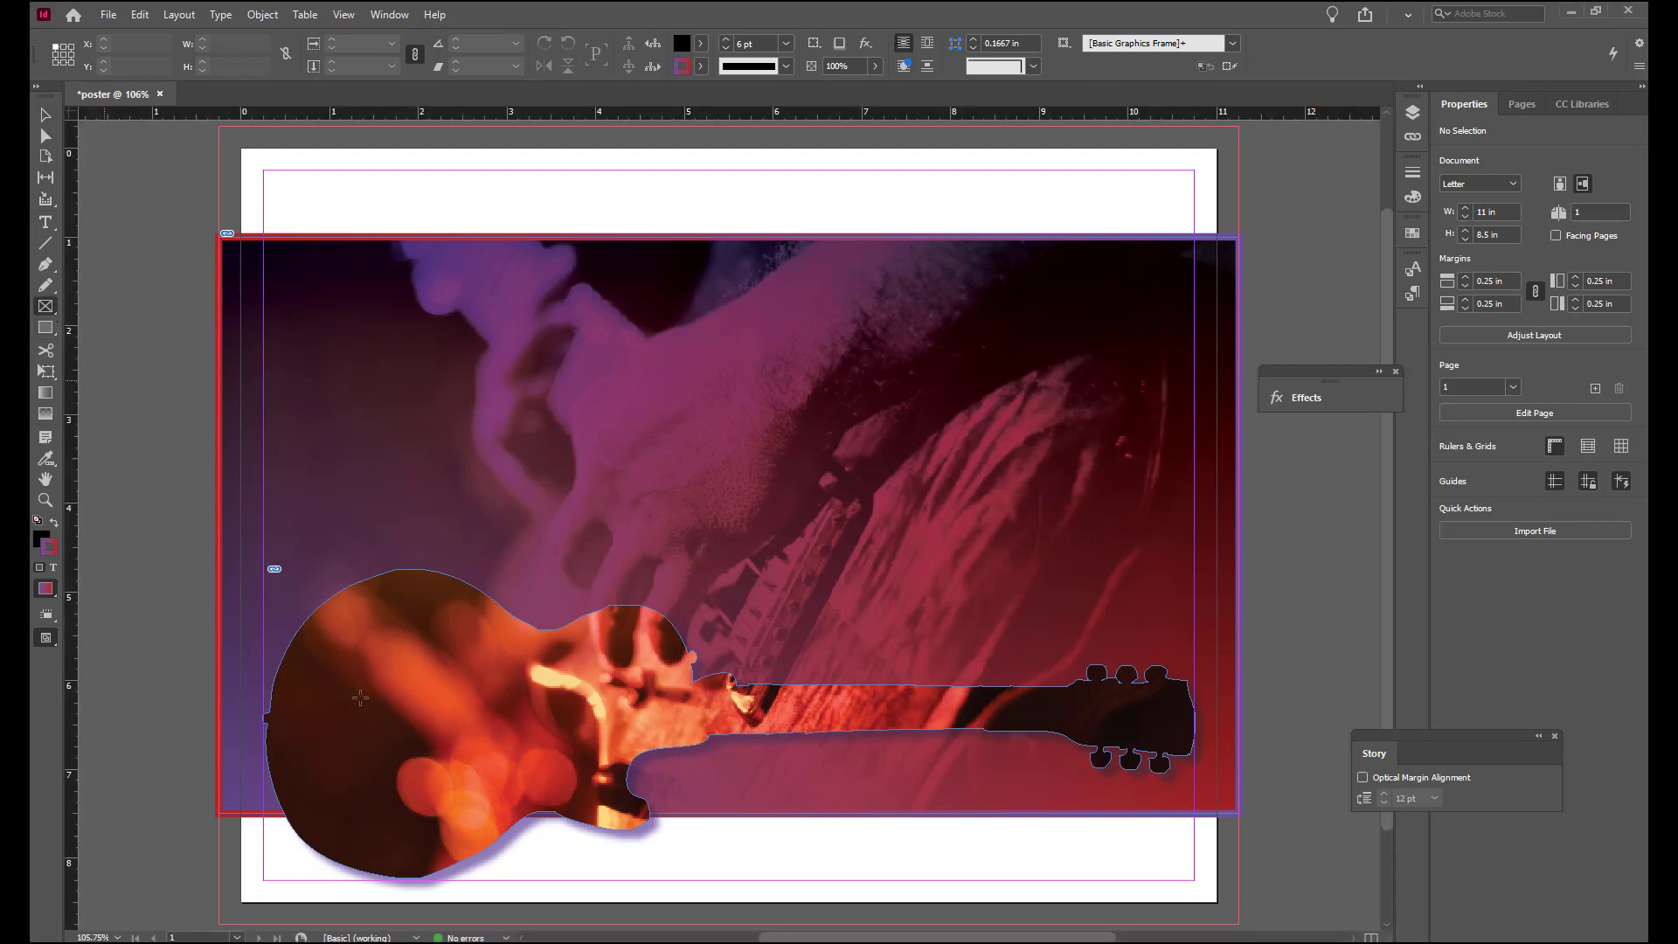
pyautogui.moveTo(276, 865); pyautogui.dragTo(363, 781)
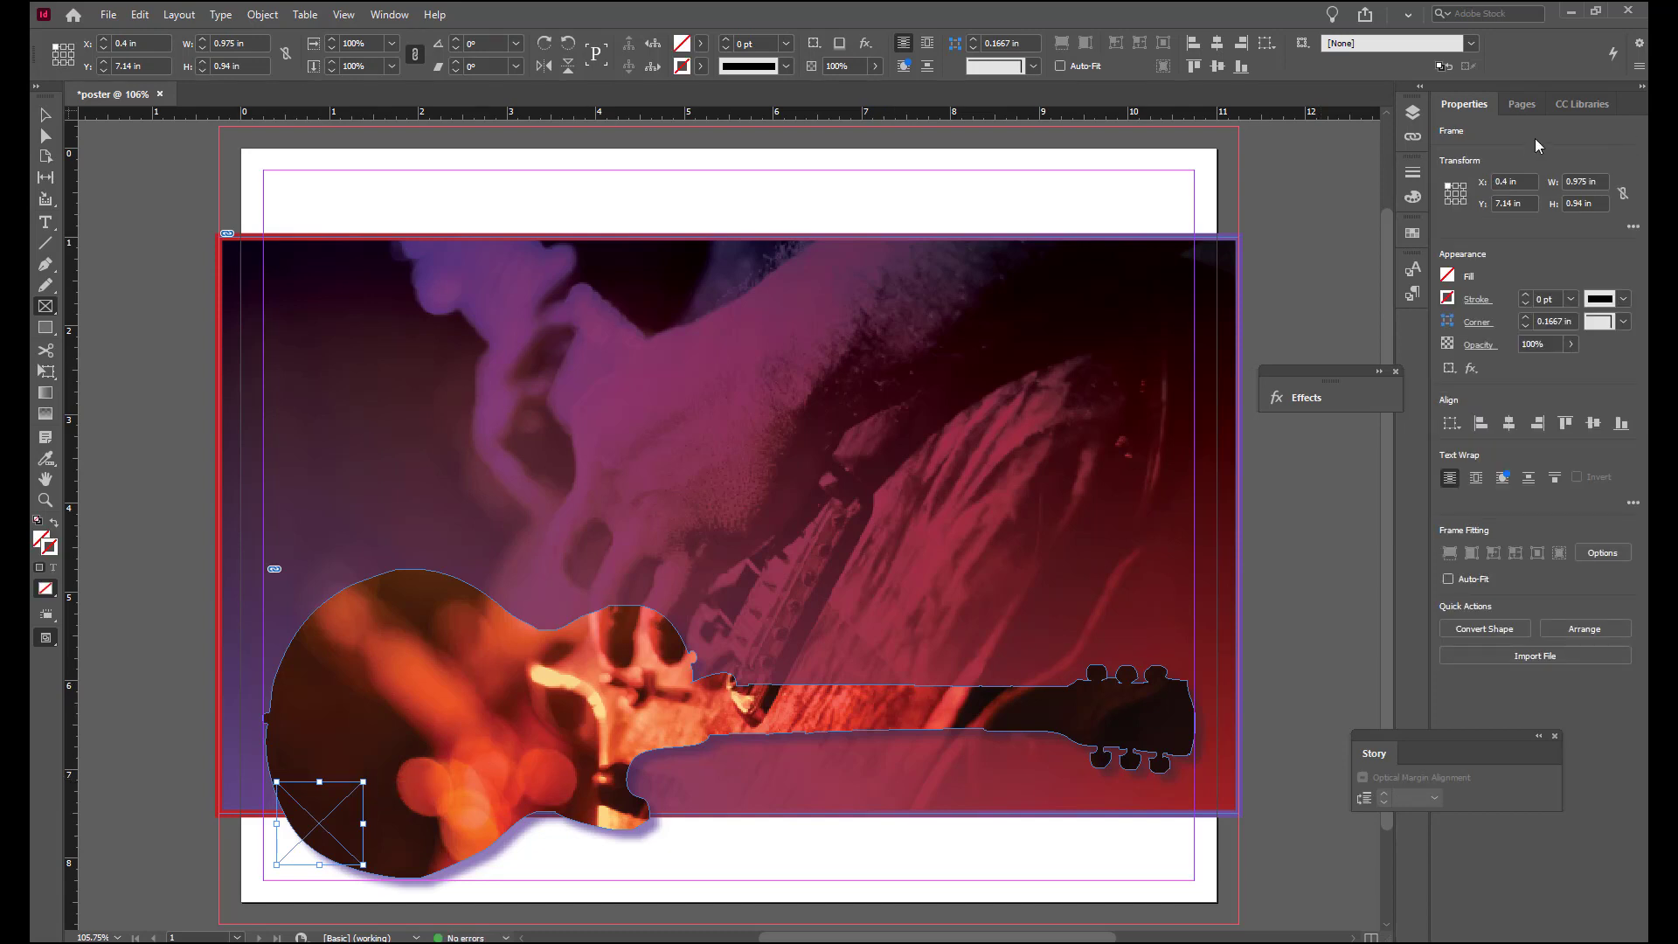
pyautogui.click(1515, 179)
pyautogui.moveTo(1515, 180); pyautogui.dragTo(1493, 179)
pyautogui.press('BackSpace')
pyautogui.write('.25')
pyautogui.press('Tab')
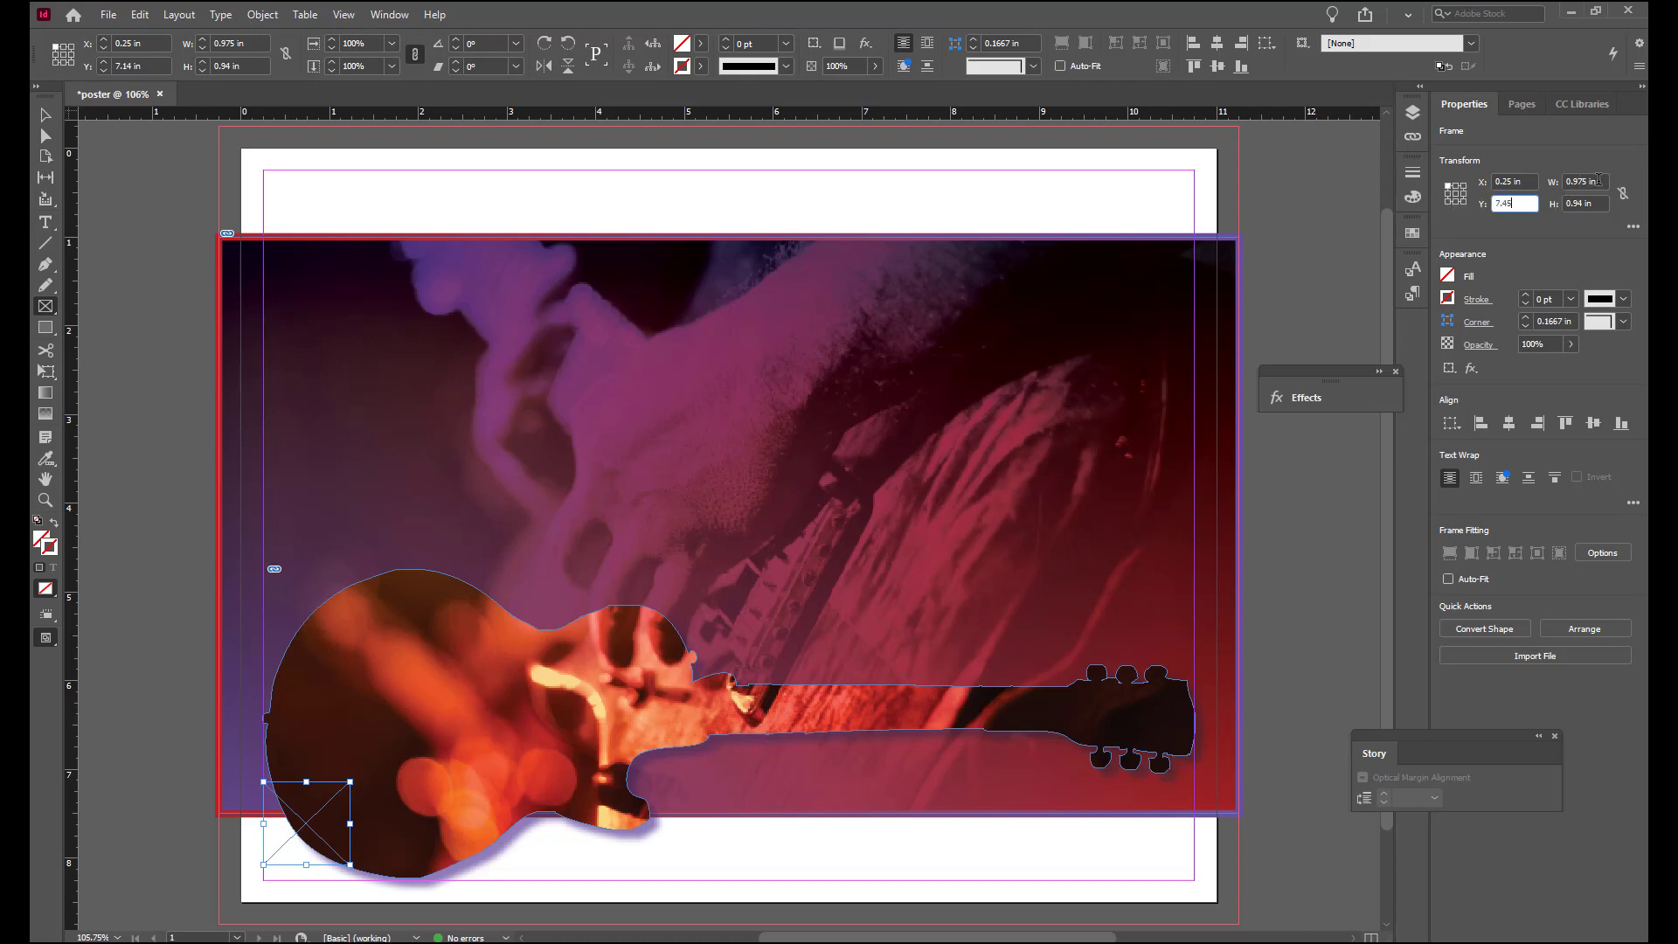
# Resize the new empty frame to 0.8 in wide and 0.8 in high
pyautogui.click(1598, 181)
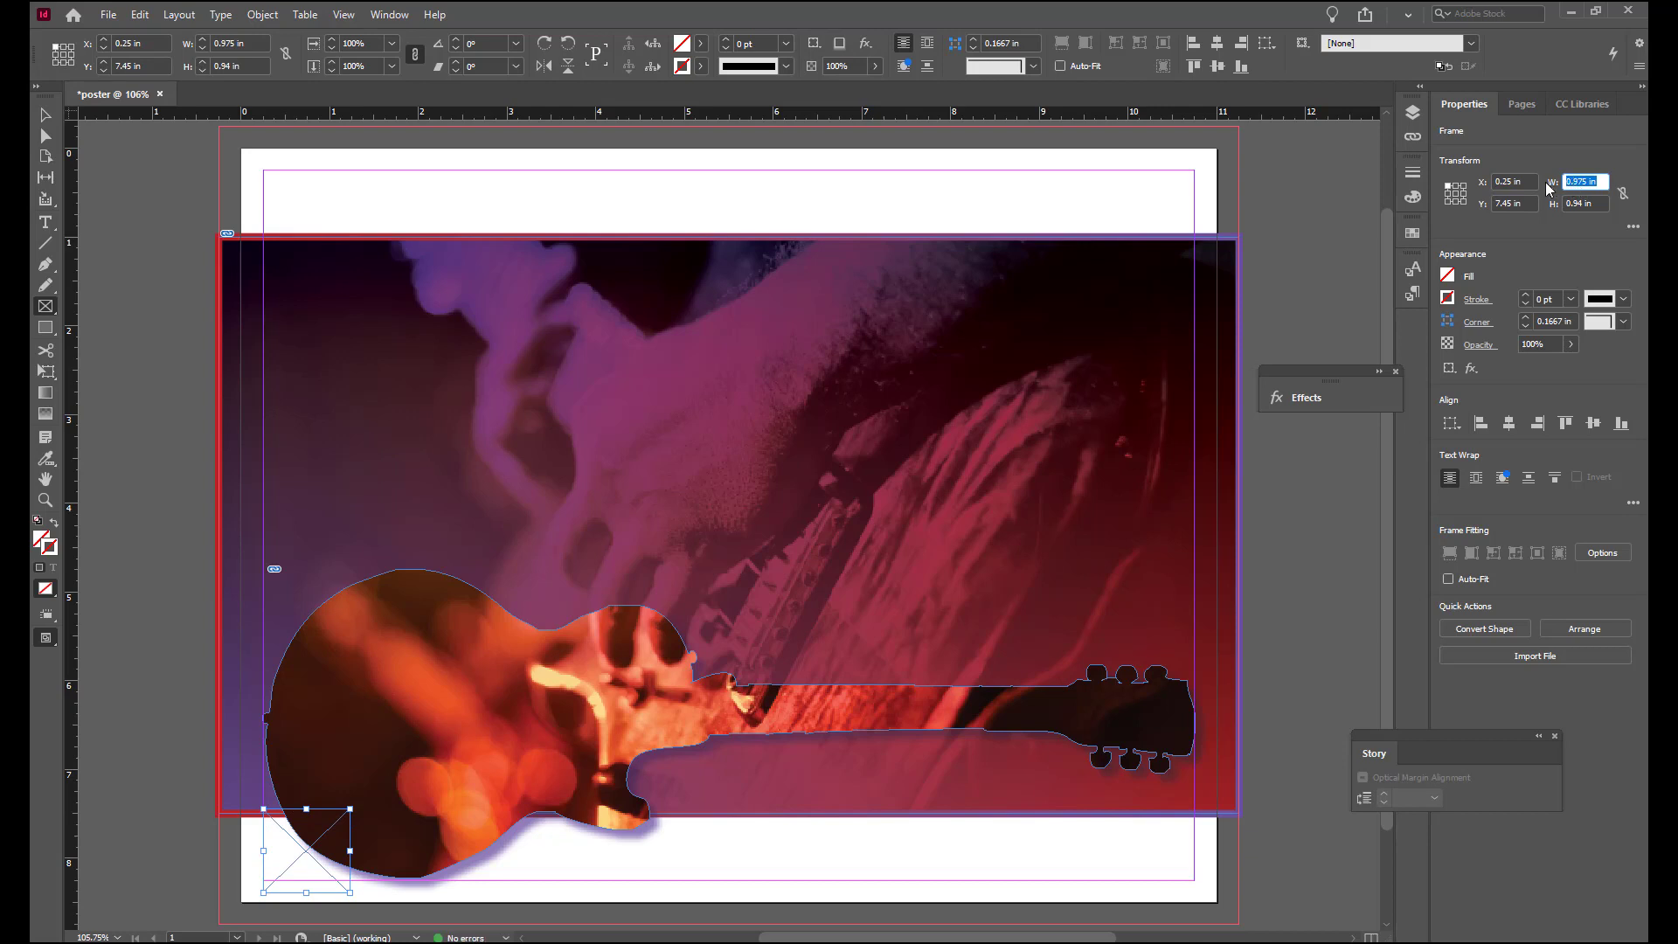
pyautogui.write('.')
pyautogui.press('Tab')
pyautogui.write('.8')
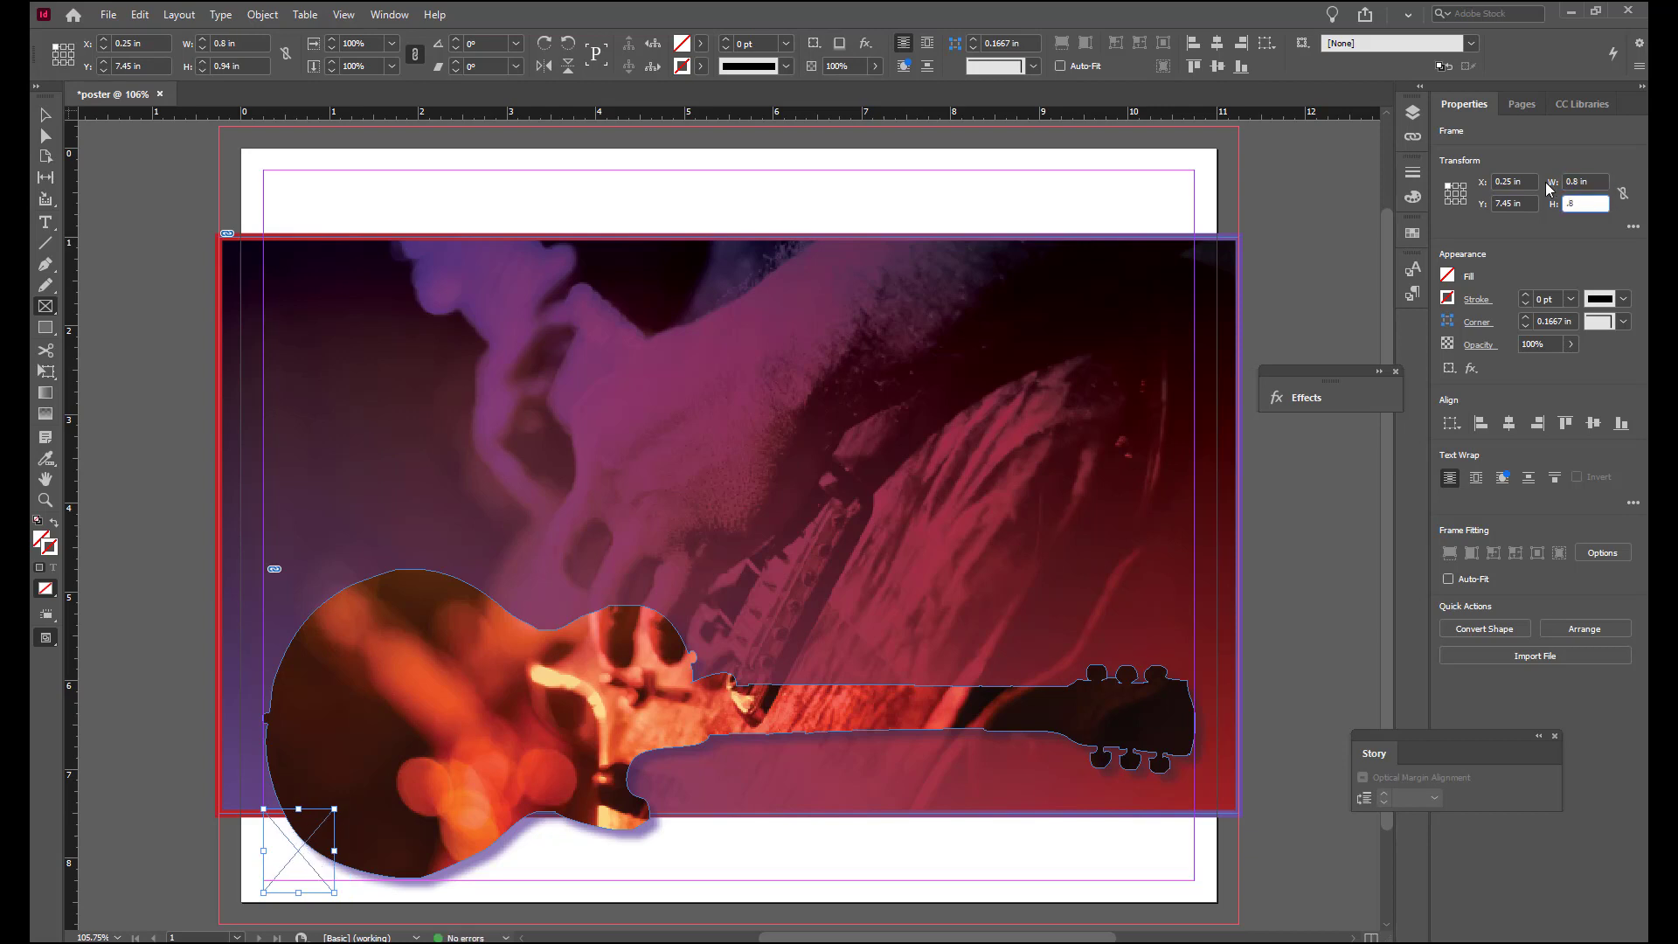
pyautogui.press('Tab')
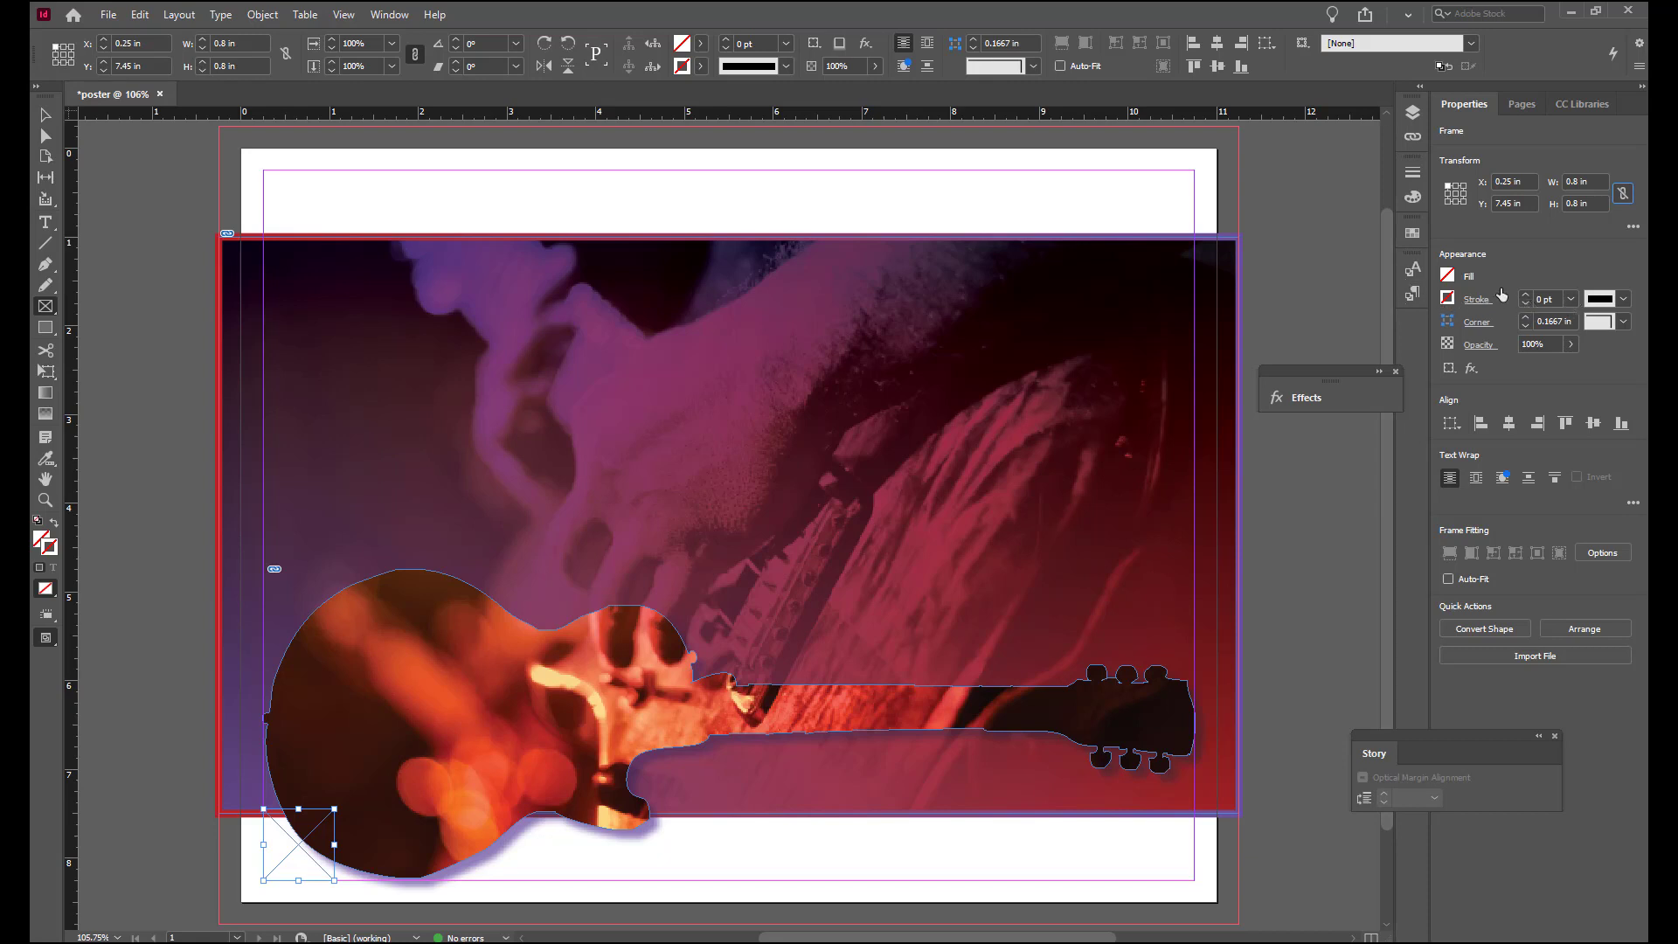
# Give the small square frame a 3 pt stroke in the purple swatch C=70 M=80 Y=0 K=0
pyautogui.click(1525, 295)
pyautogui.click(1525, 296)
pyautogui.click(1525, 295)
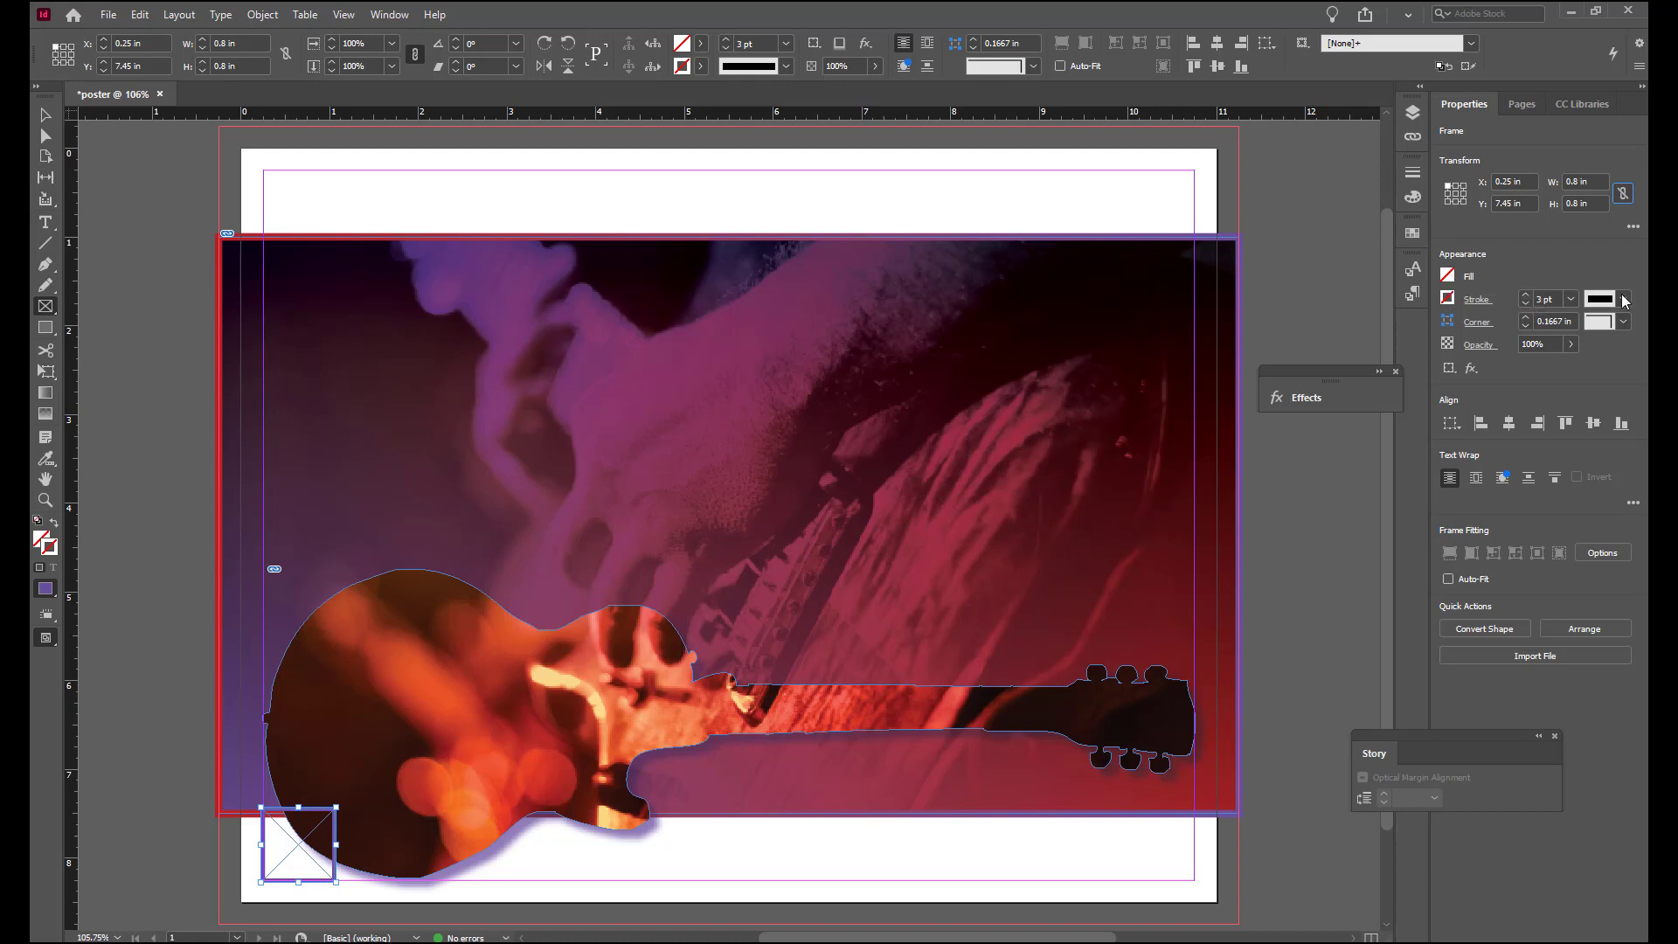
pyautogui.click(1448, 300)
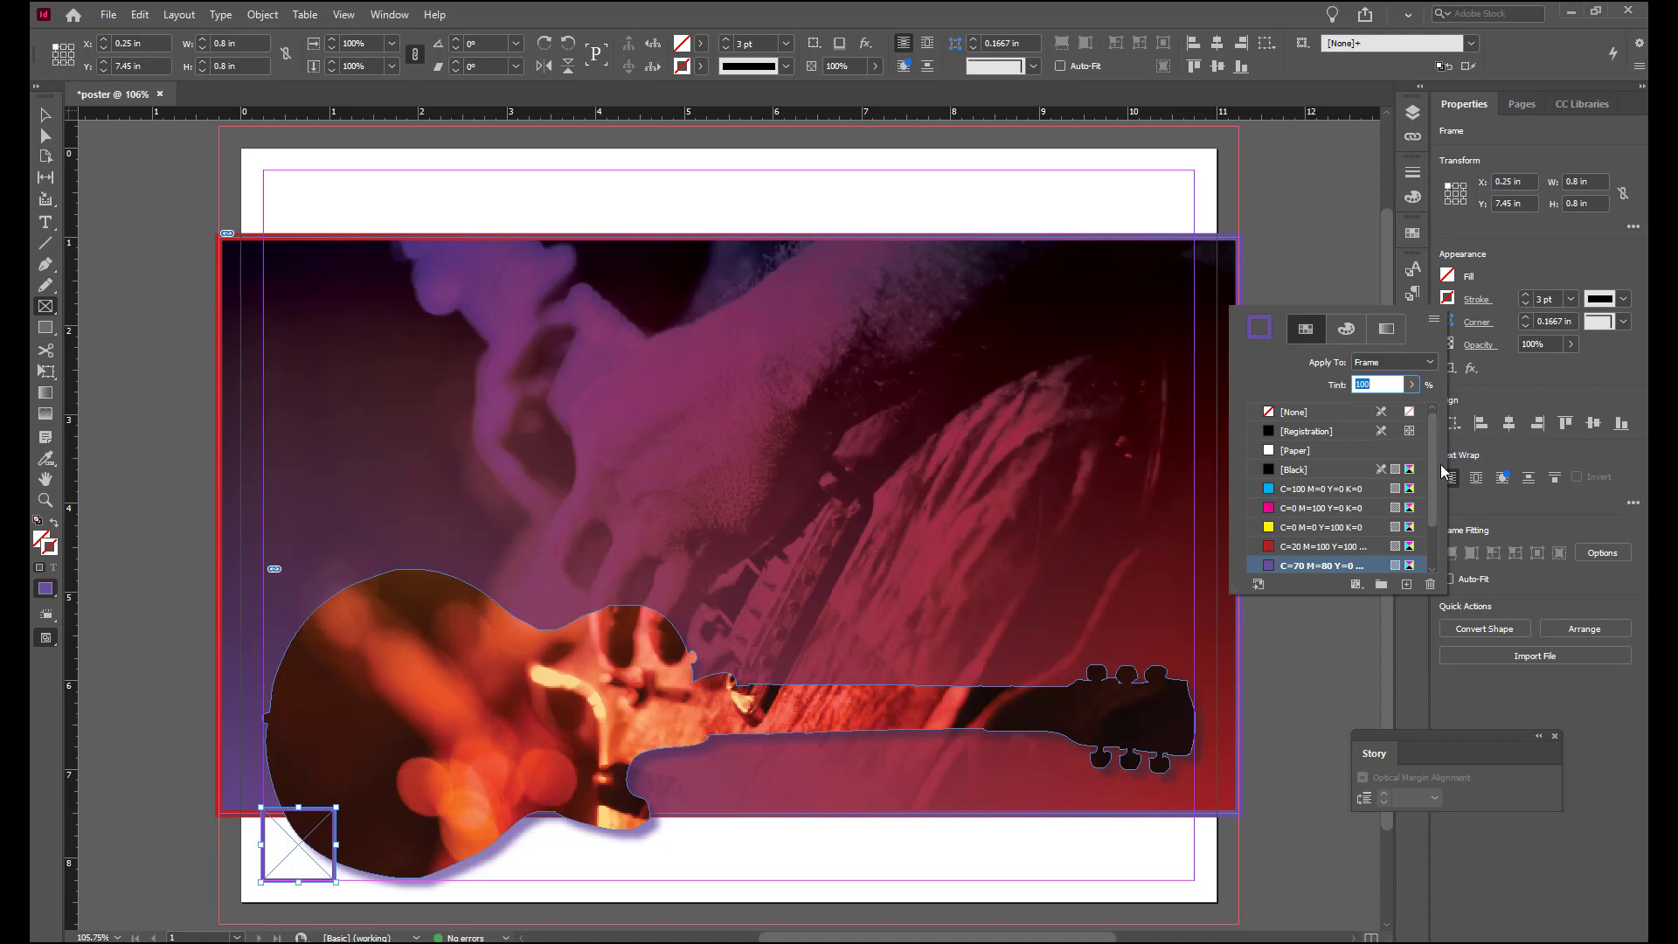
pyautogui.click(1321, 566)
pyautogui.click(263, 16)
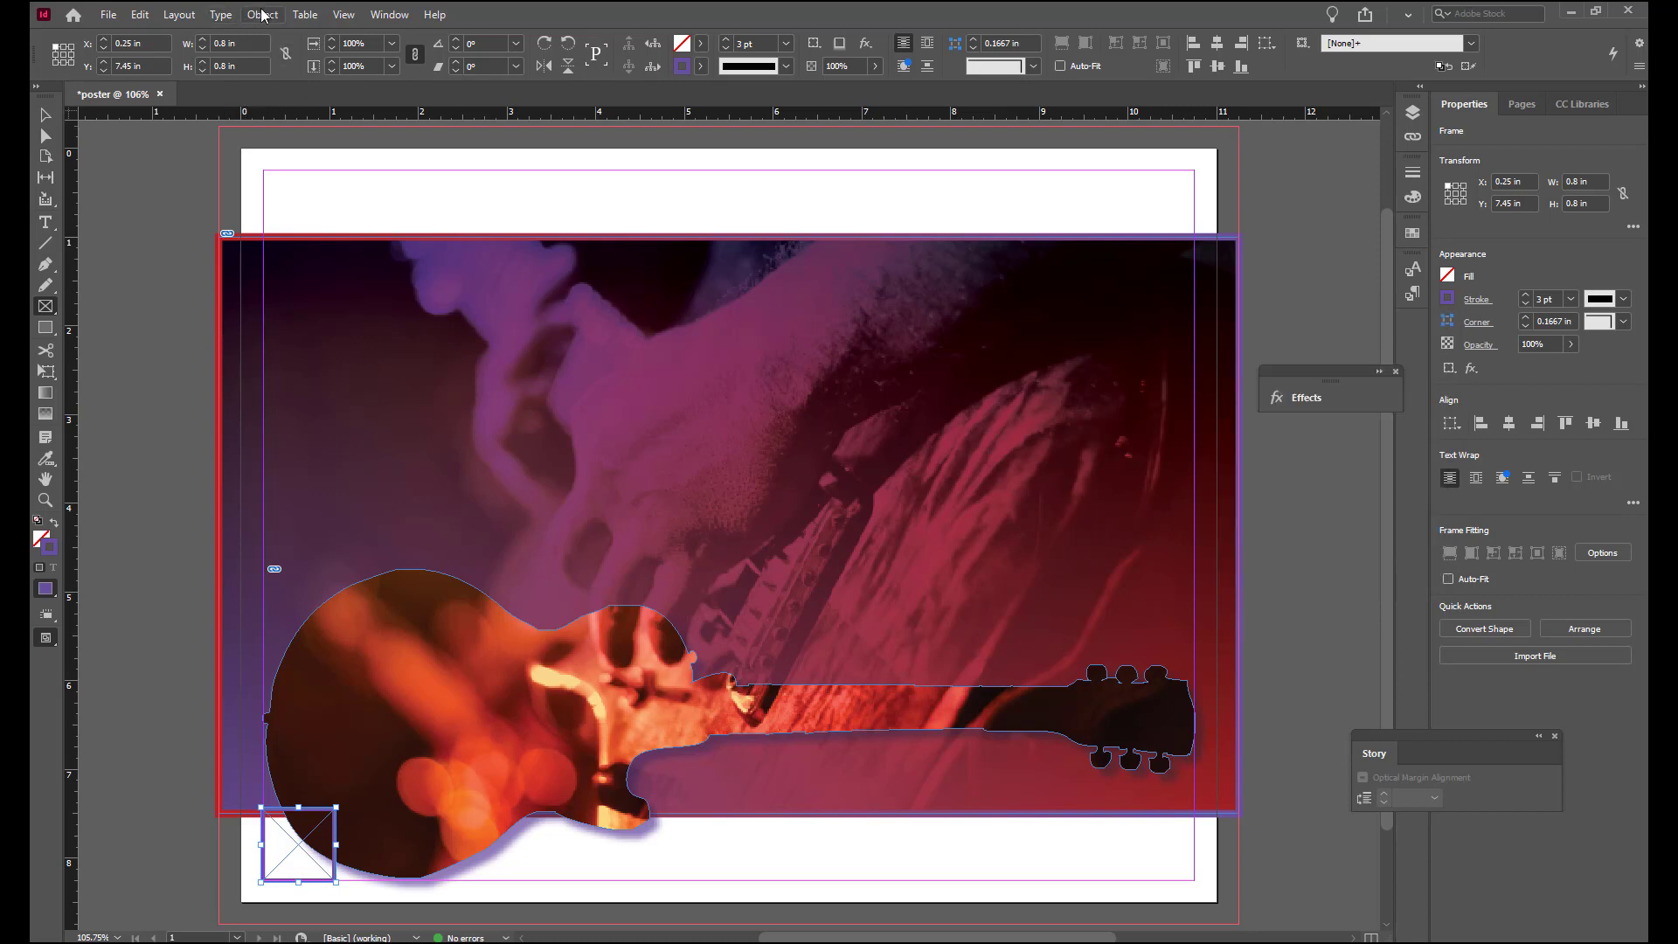
pyautogui.click(263, 15)
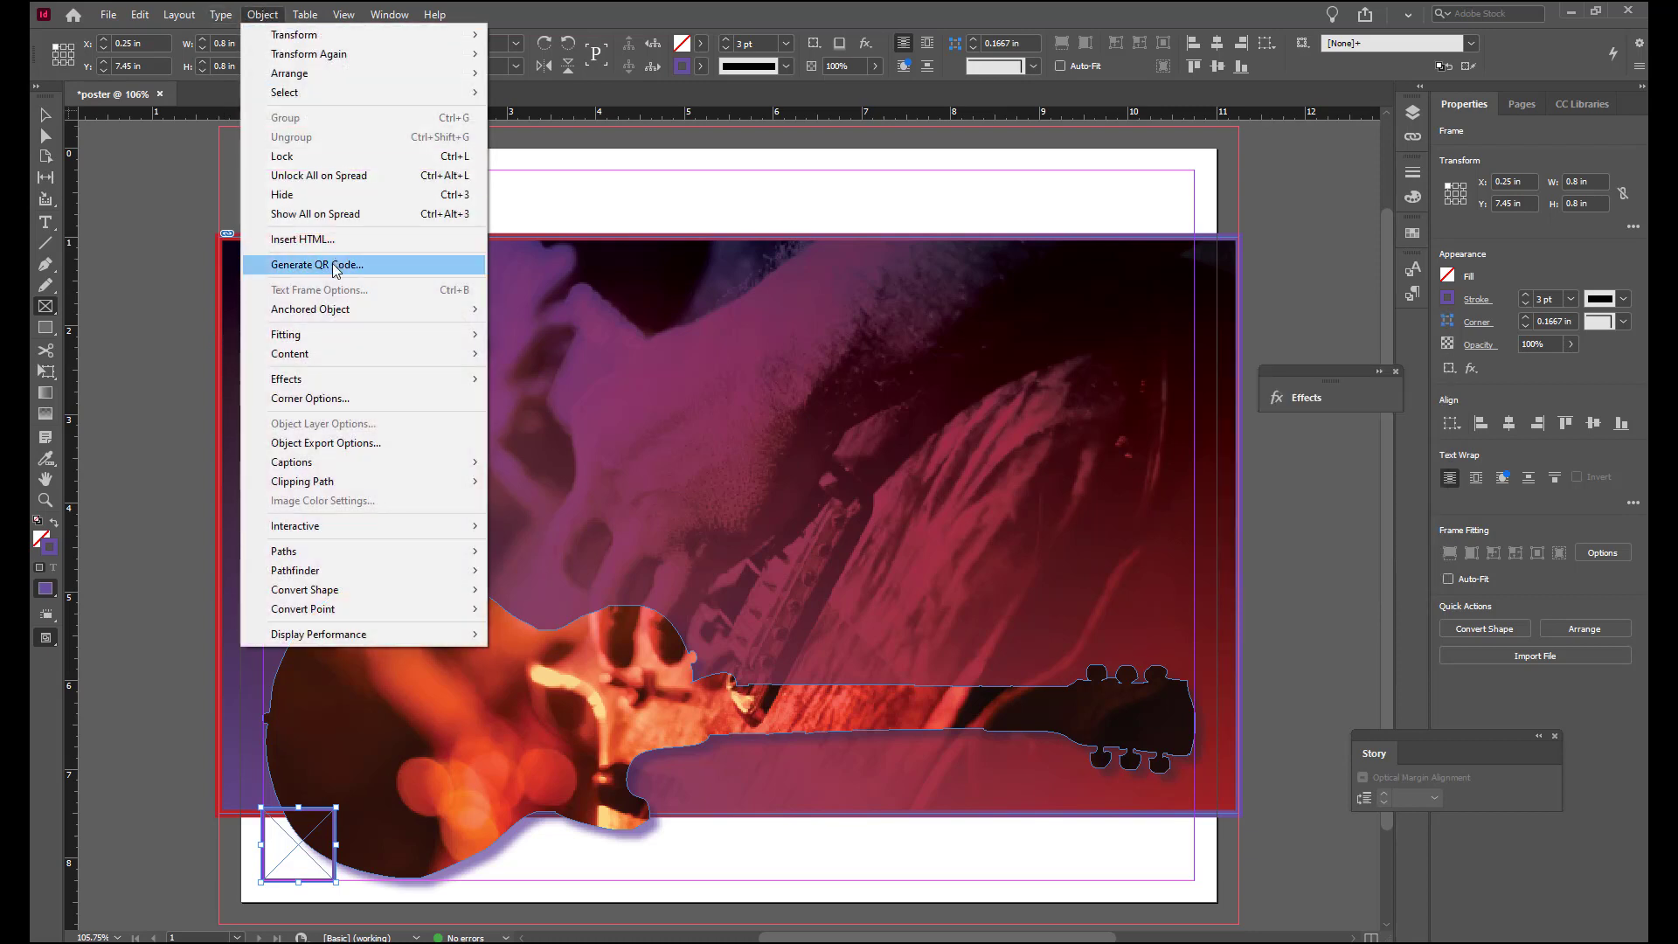
pyautogui.click(332, 267)
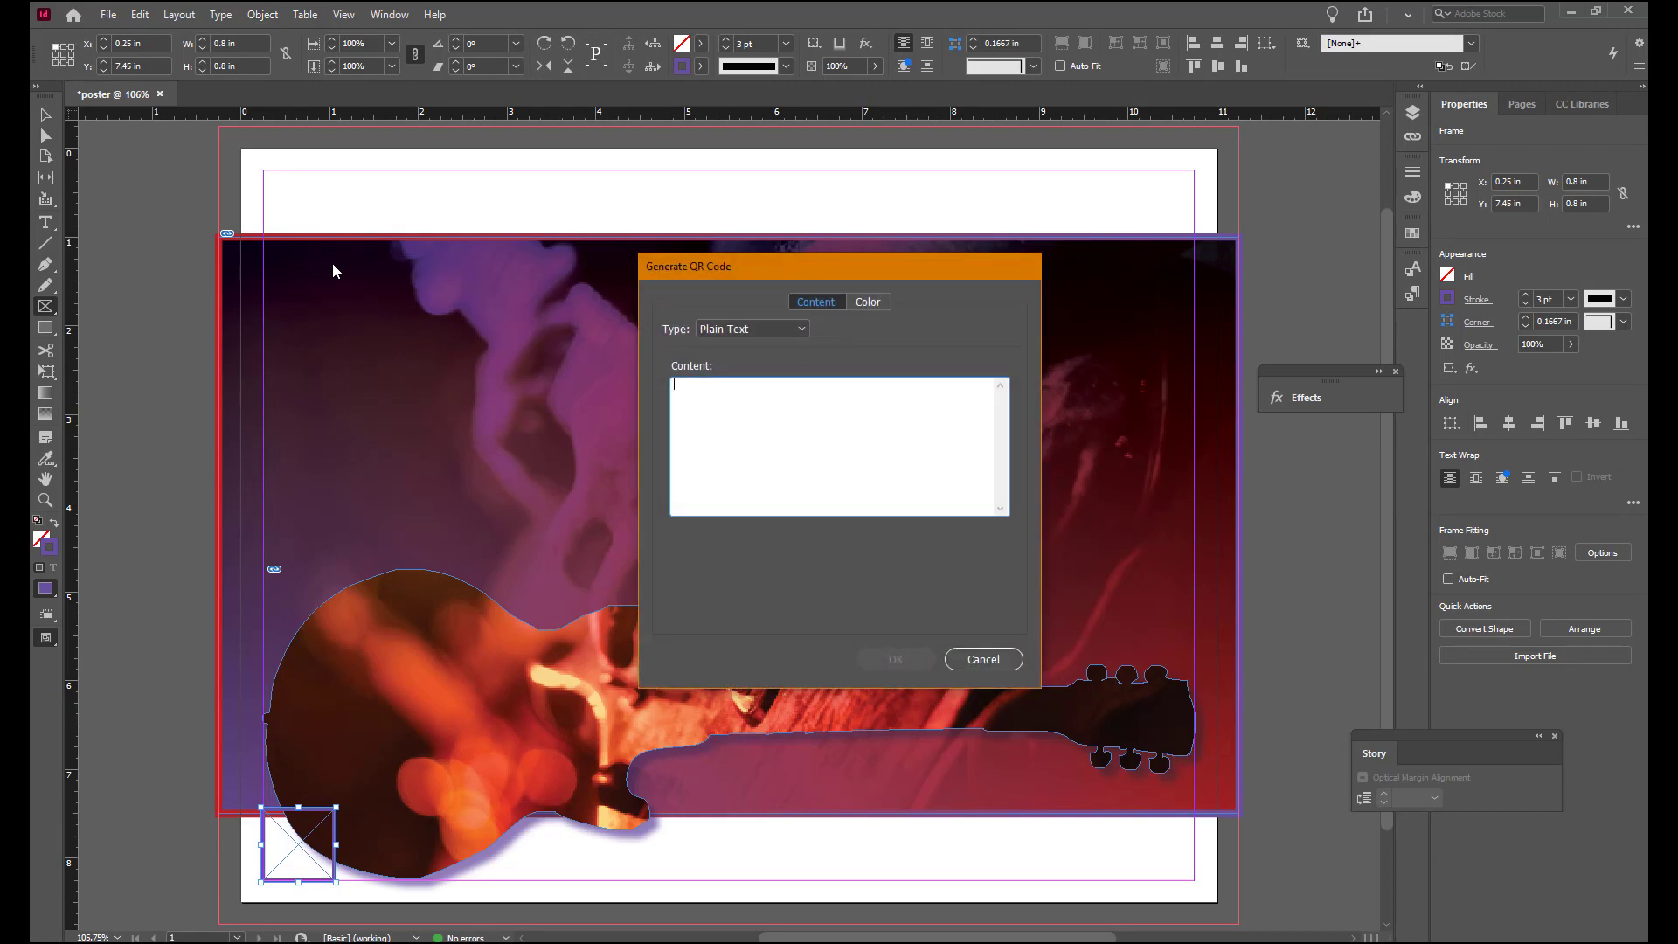
pyautogui.click(802, 328)
pyautogui.click(789, 349)
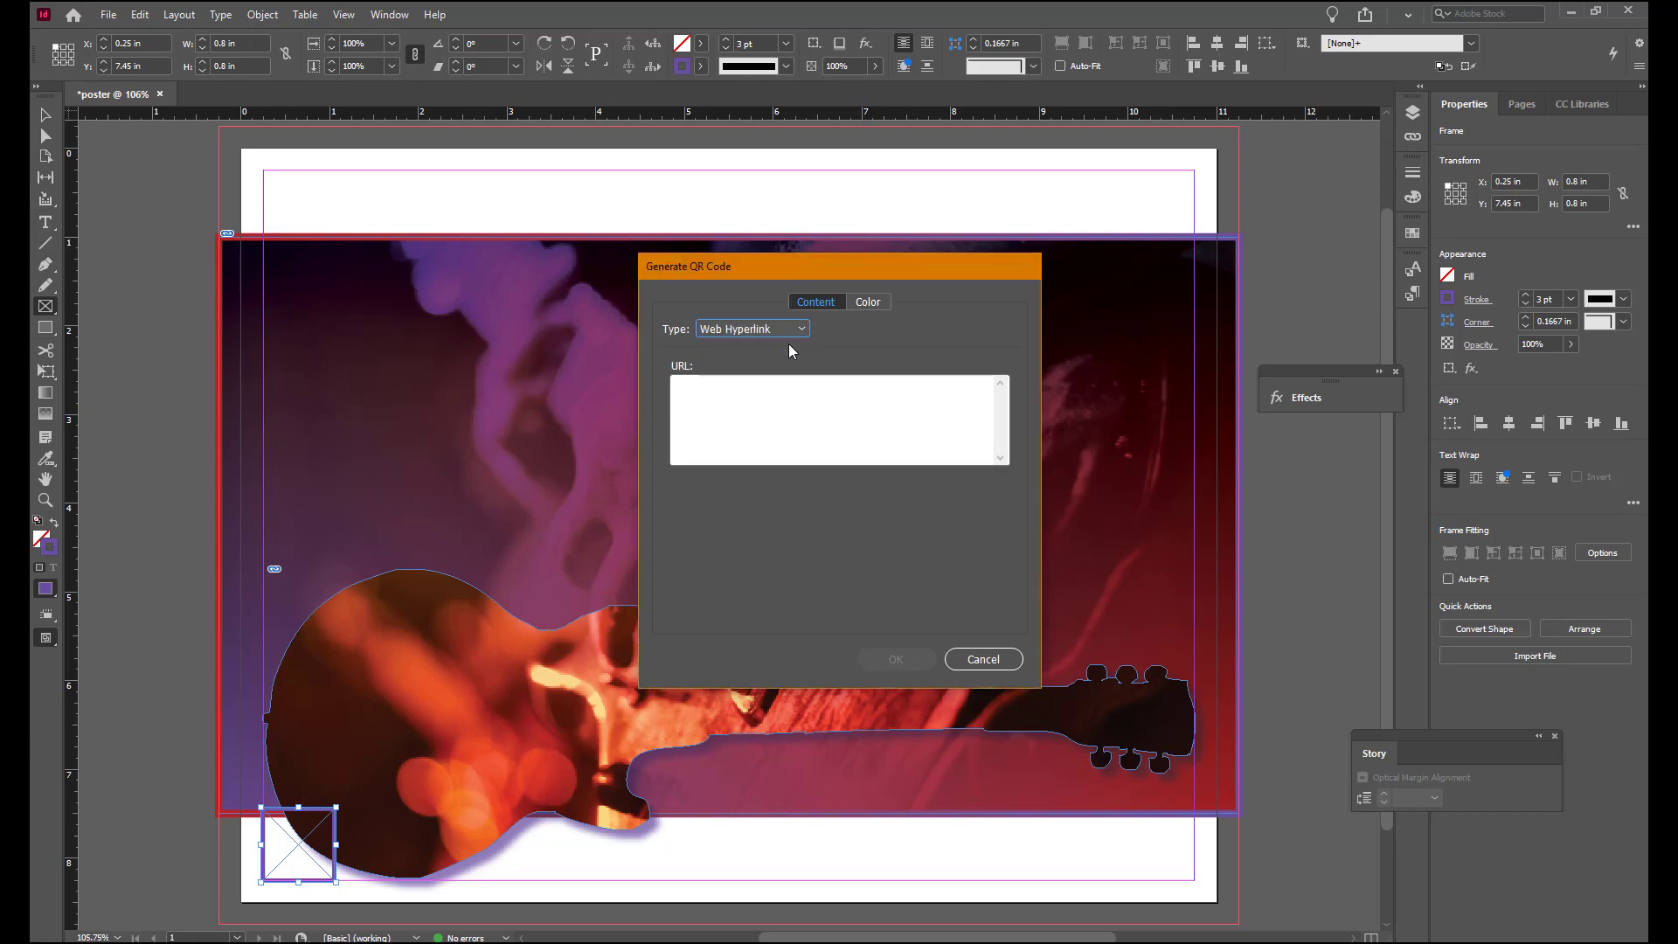
pyautogui.click(757, 395)
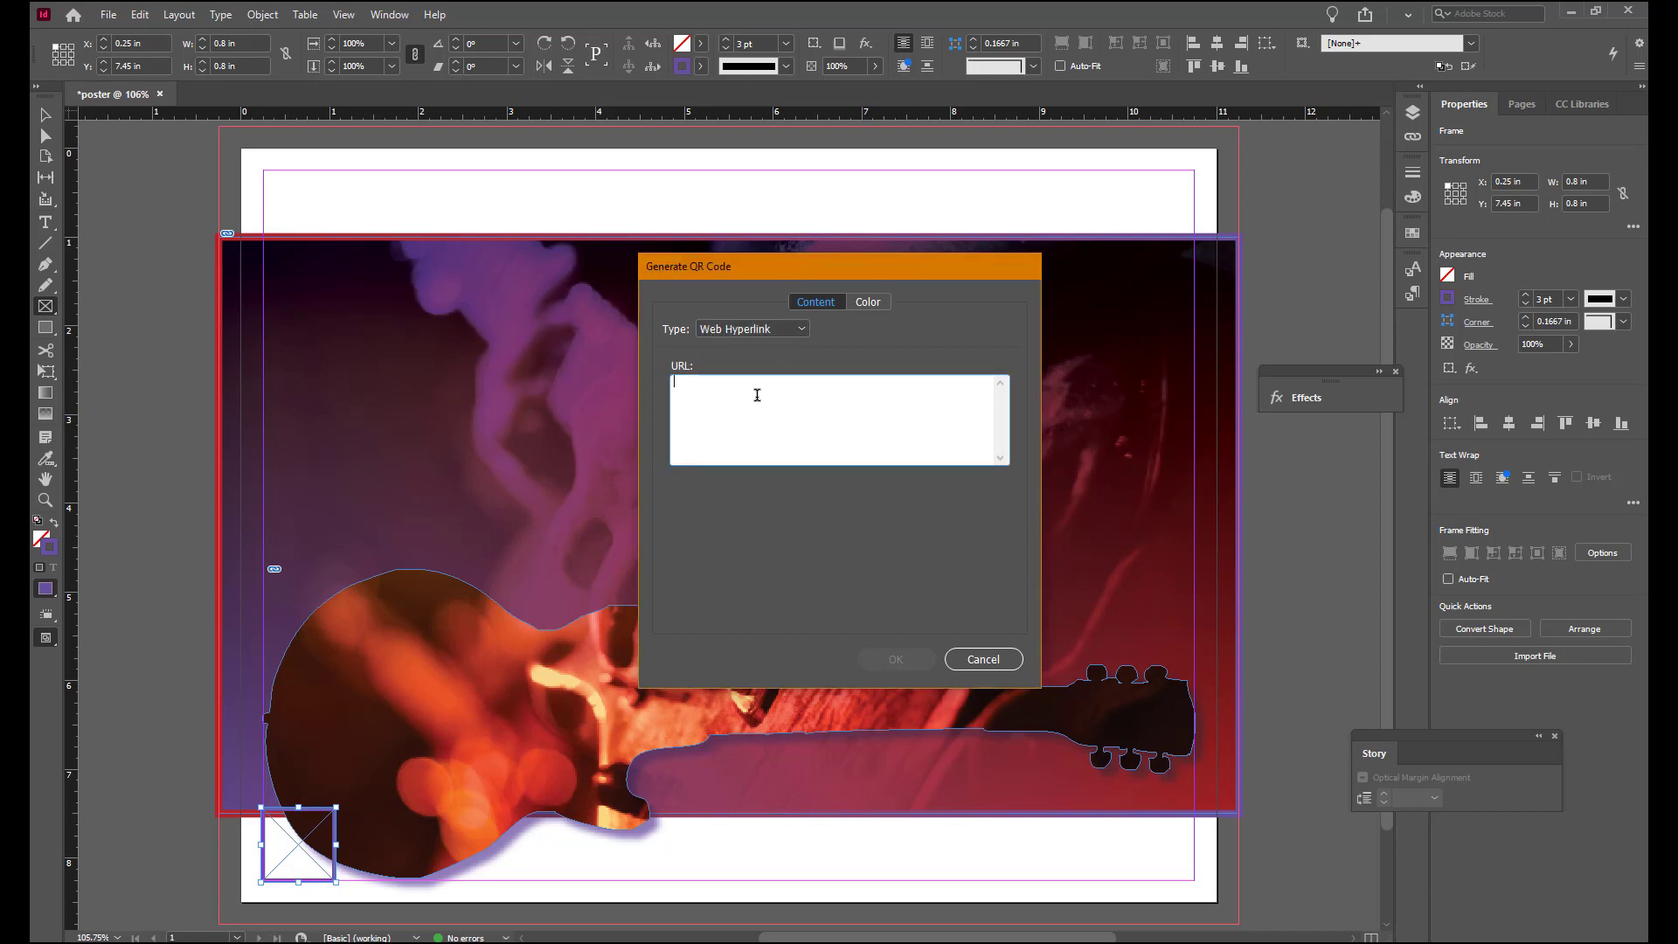
pyautogui.write('www')
pyautogui.write('.westonsummerconcertseries.com')
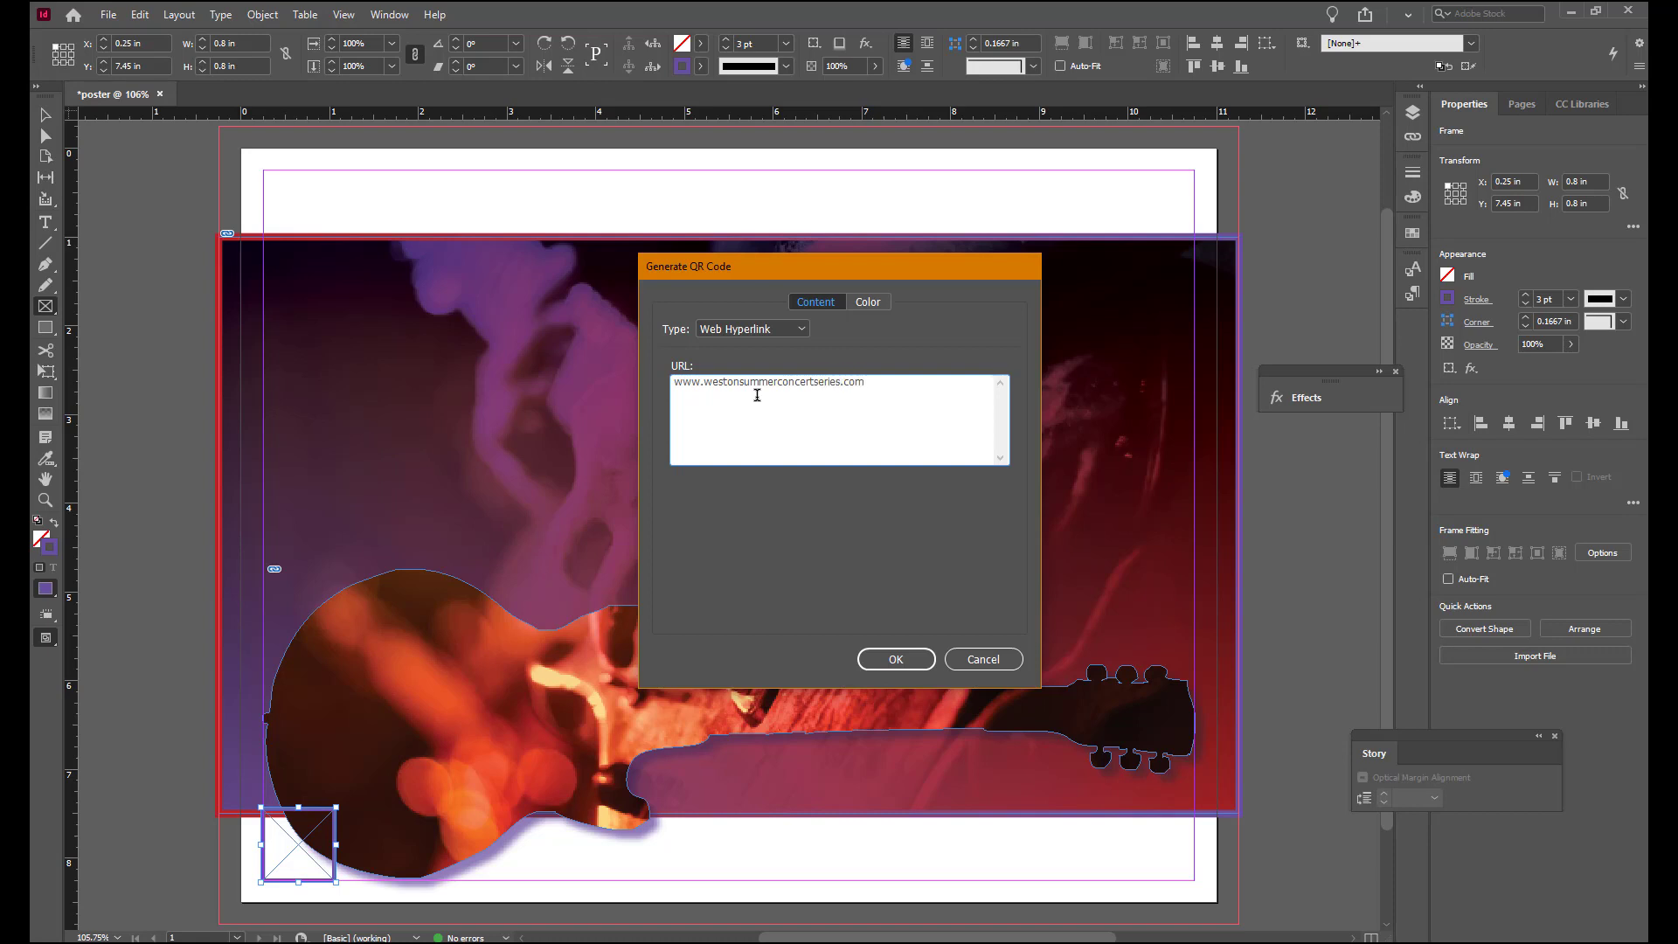
# Color the QR code with the C=0 M=40 Y=0 K=100 swatch and generate it in the frame
pyautogui.click(869, 302)
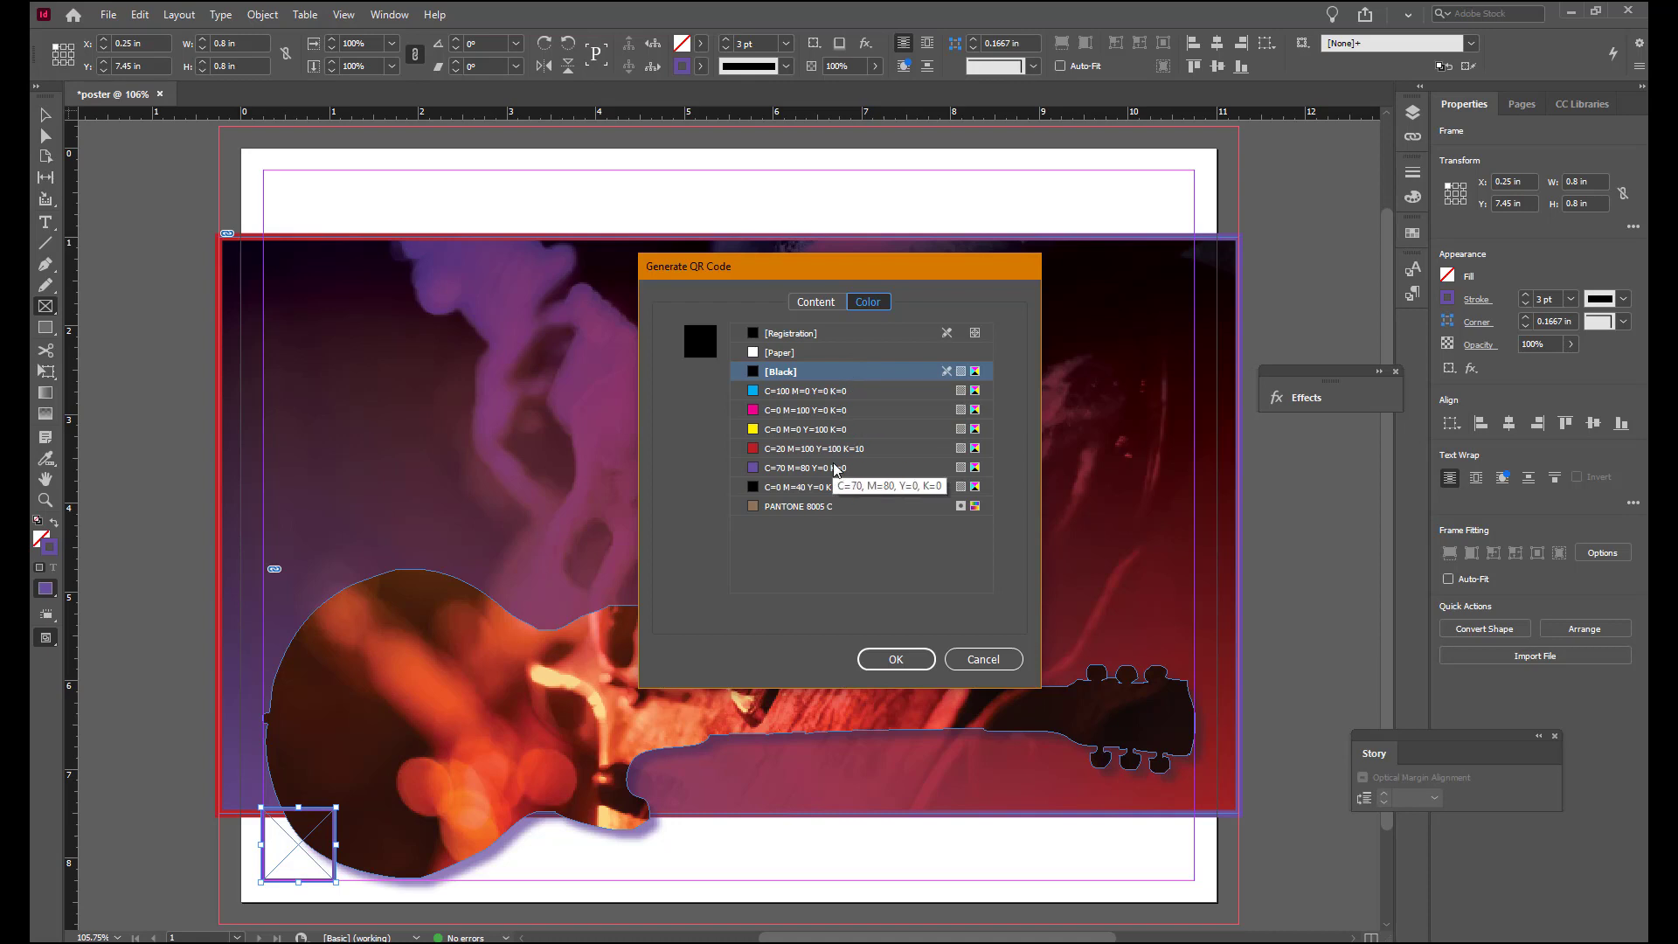
pyautogui.click(845, 489)
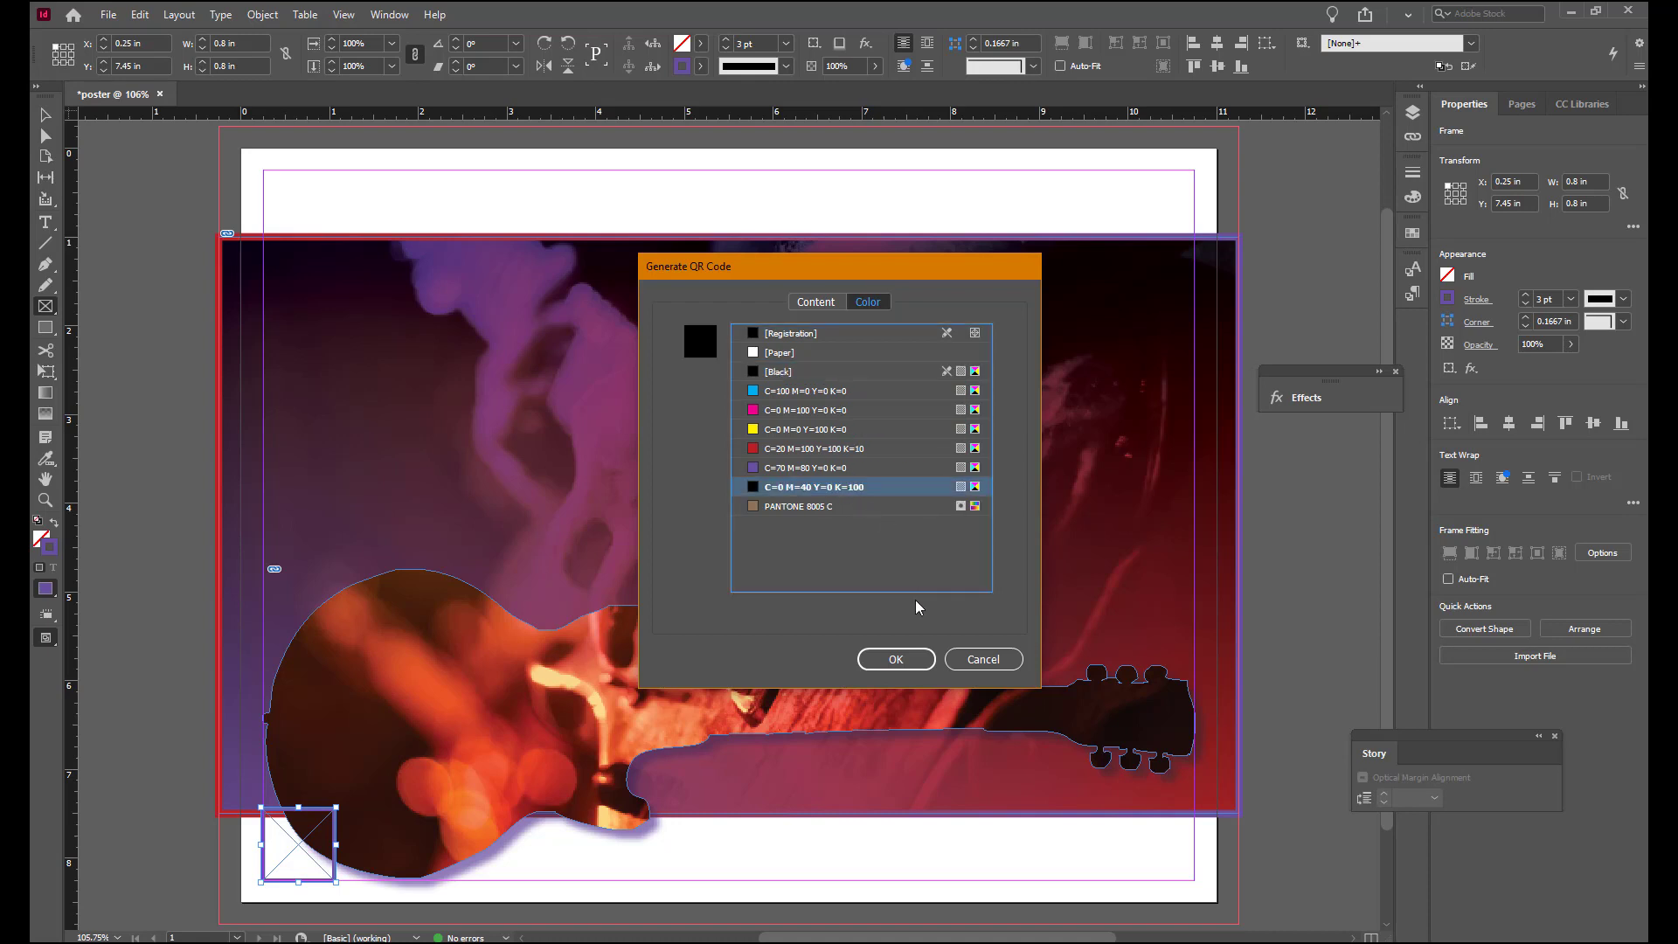
pyautogui.click(896, 661)
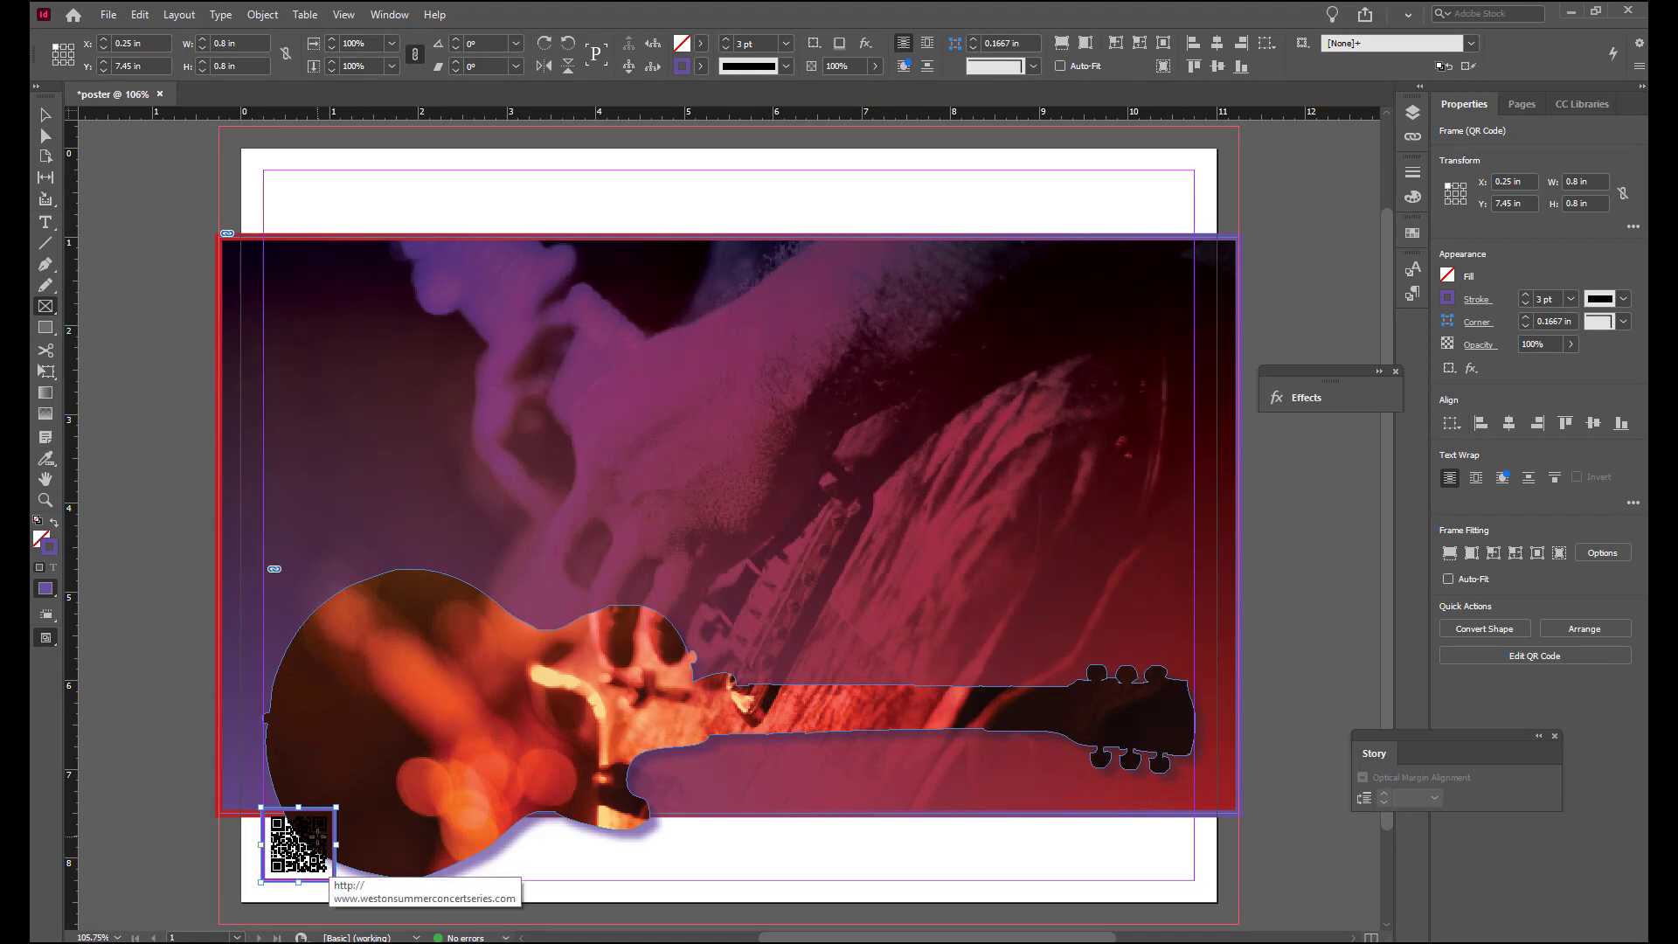
# Fill the QR code frame with the [Paper] swatch
pyautogui.scroll(-2, 367, 813)
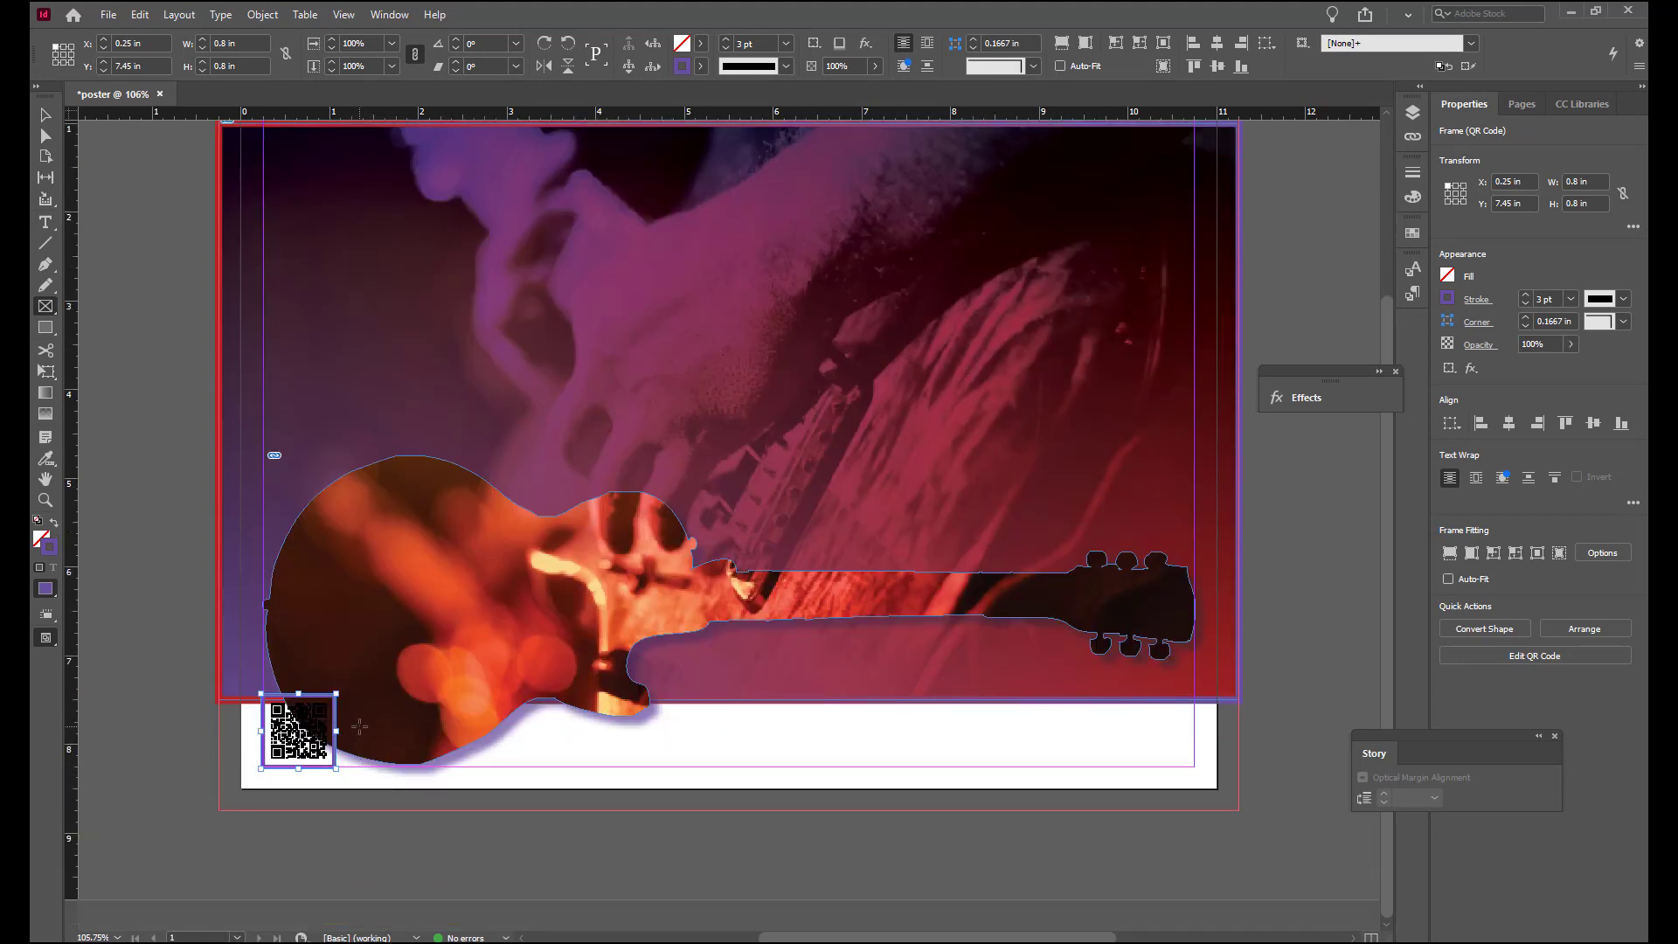
pyautogui.click(1447, 277)
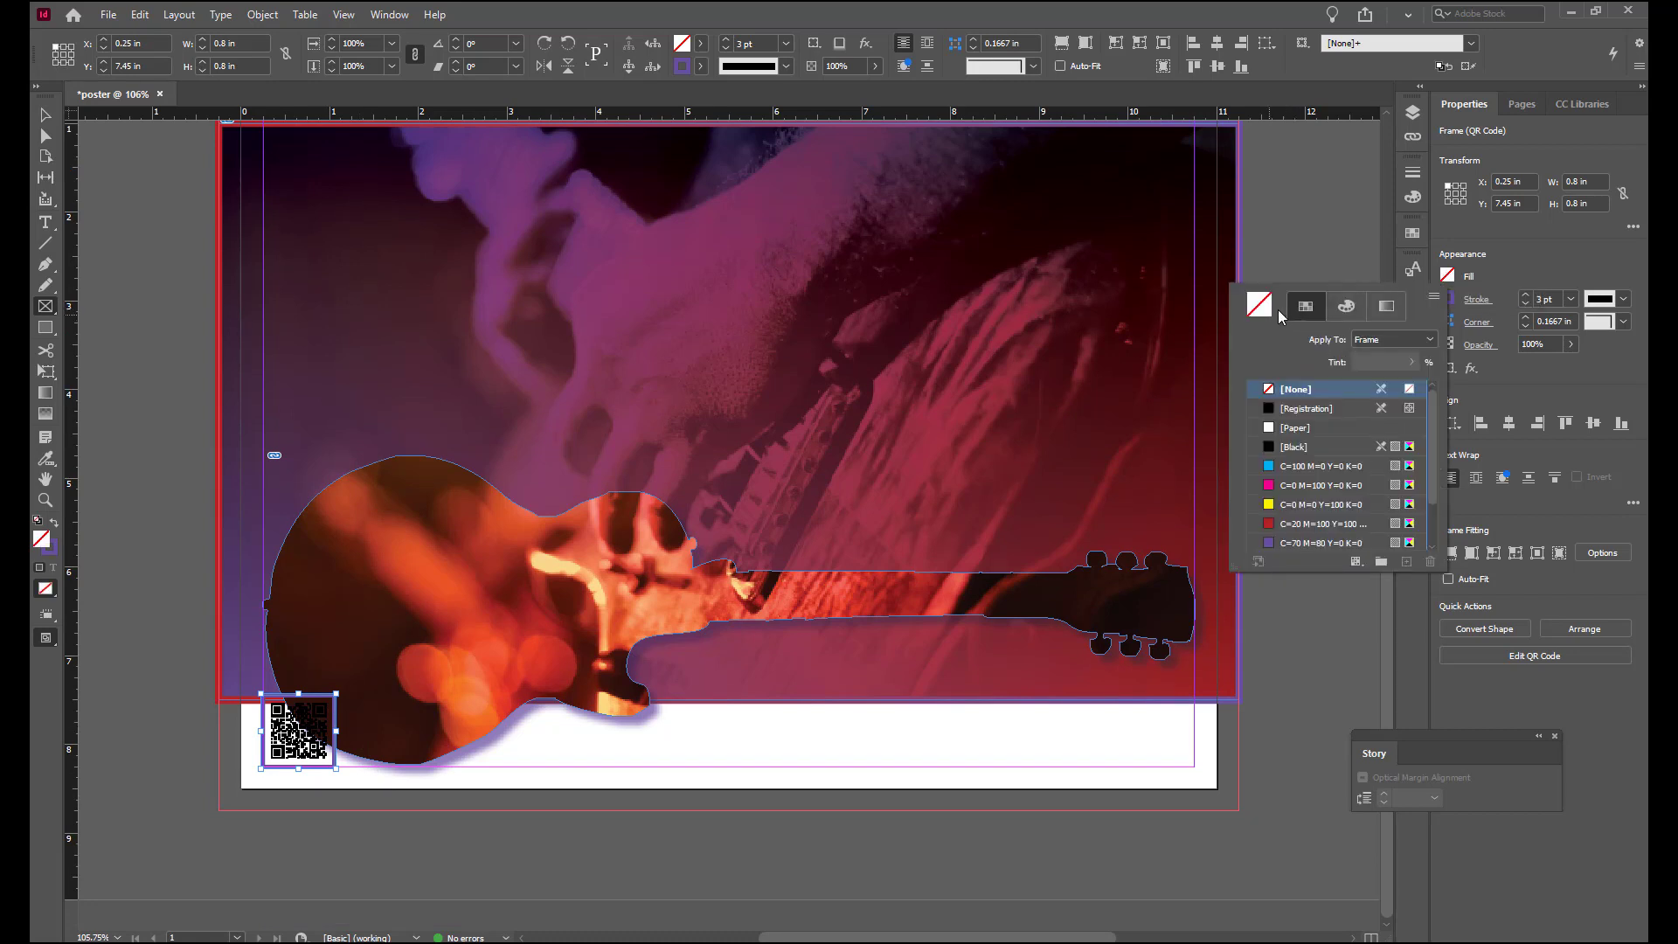
pyautogui.click(1273, 429)
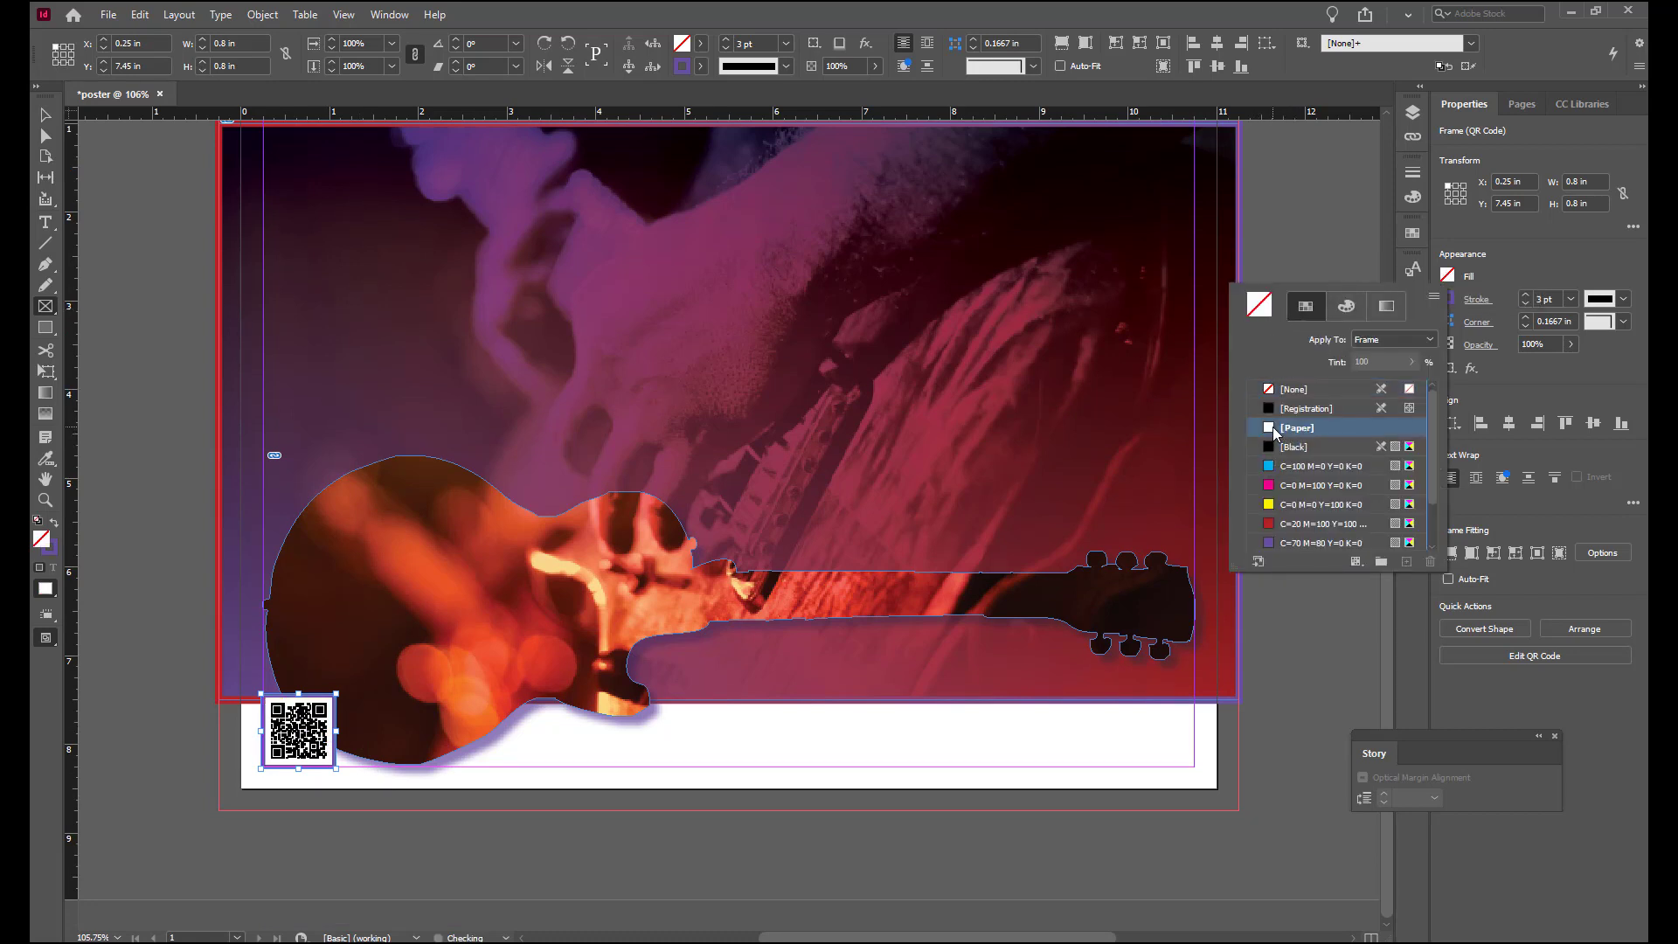